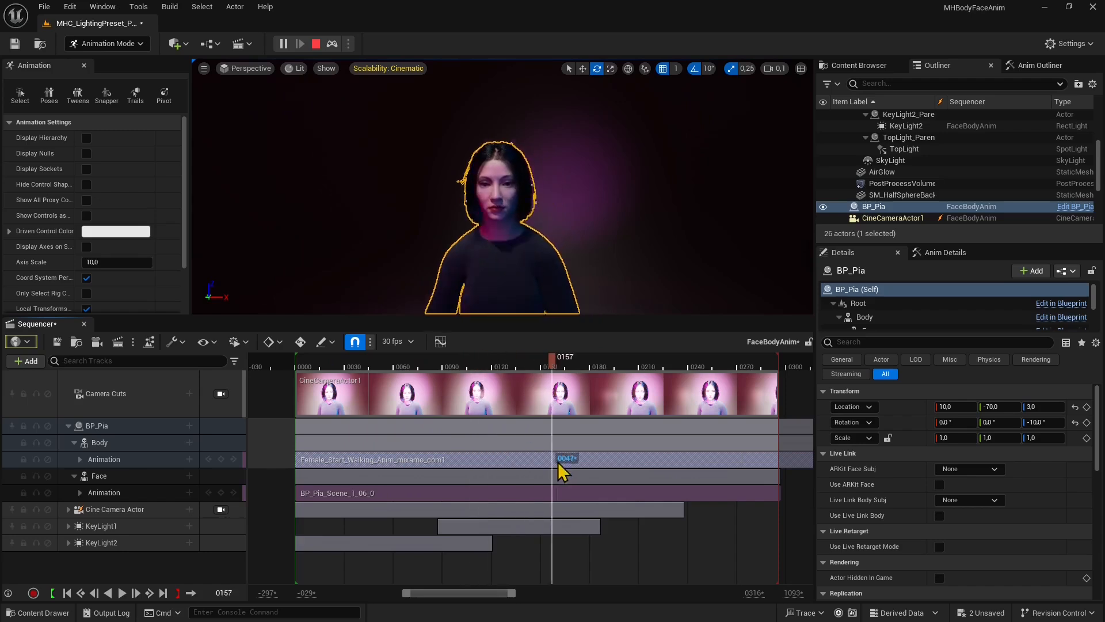
Scrub through the FaceBodyAnim sequence to preview the combined body and face animation on BP_Pia
left_click_drag(653, 480, 586, 532)
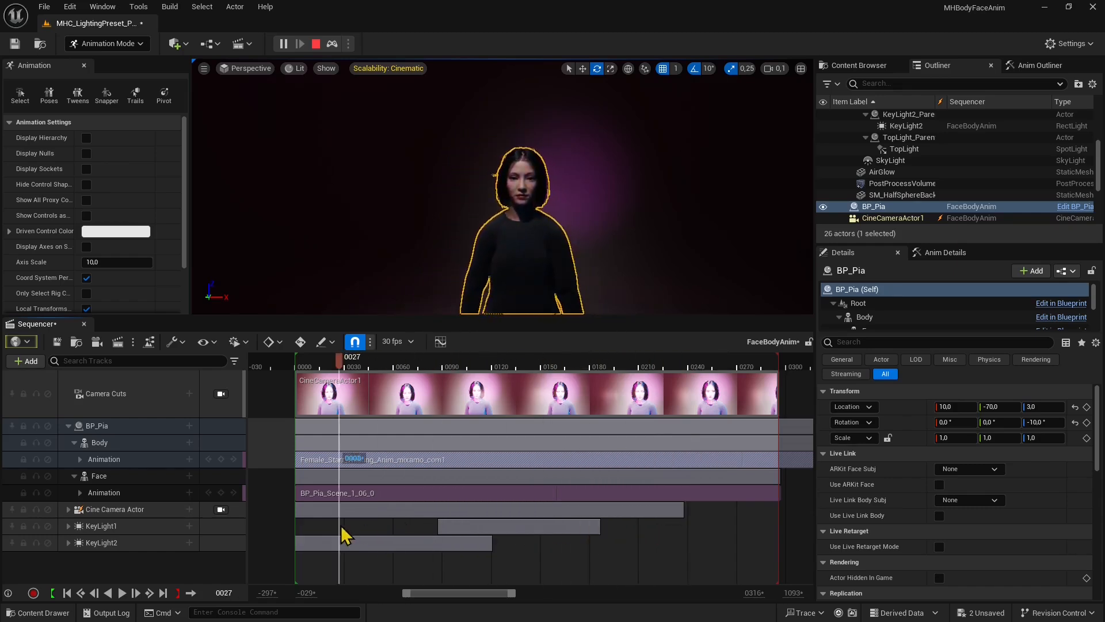
left_click_drag(344, 534, 391, 522)
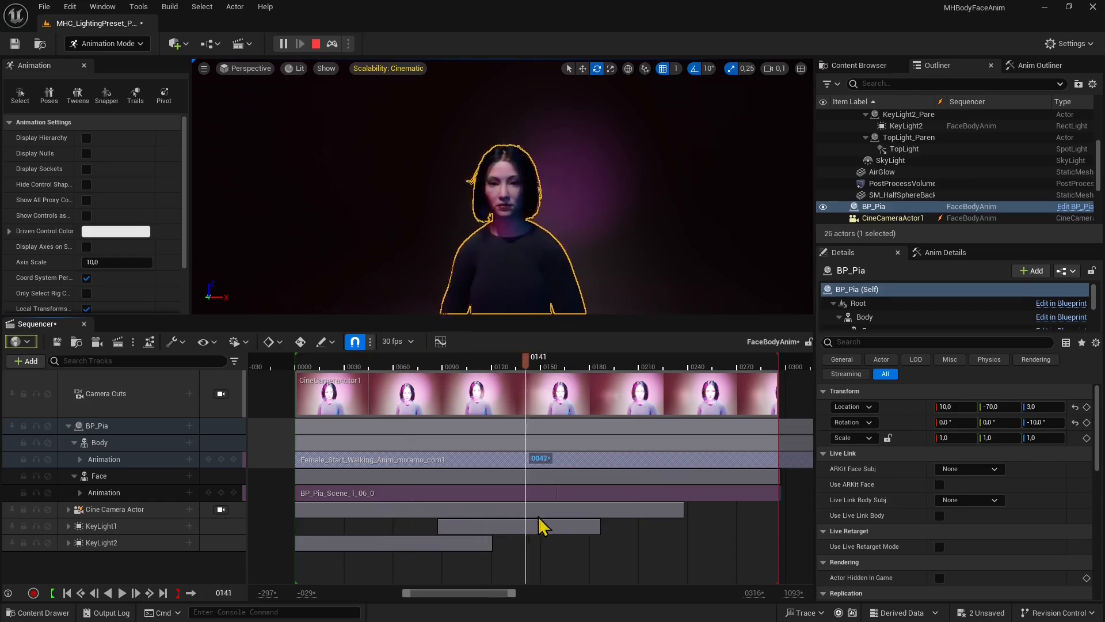
mouse_move(540, 518)
left_mouse_down()
mouse_move(654, 513)
mouse_move(360, 508)
mouse_move(678, 511)
mouse_move(540, 506)
left_mouse_up()
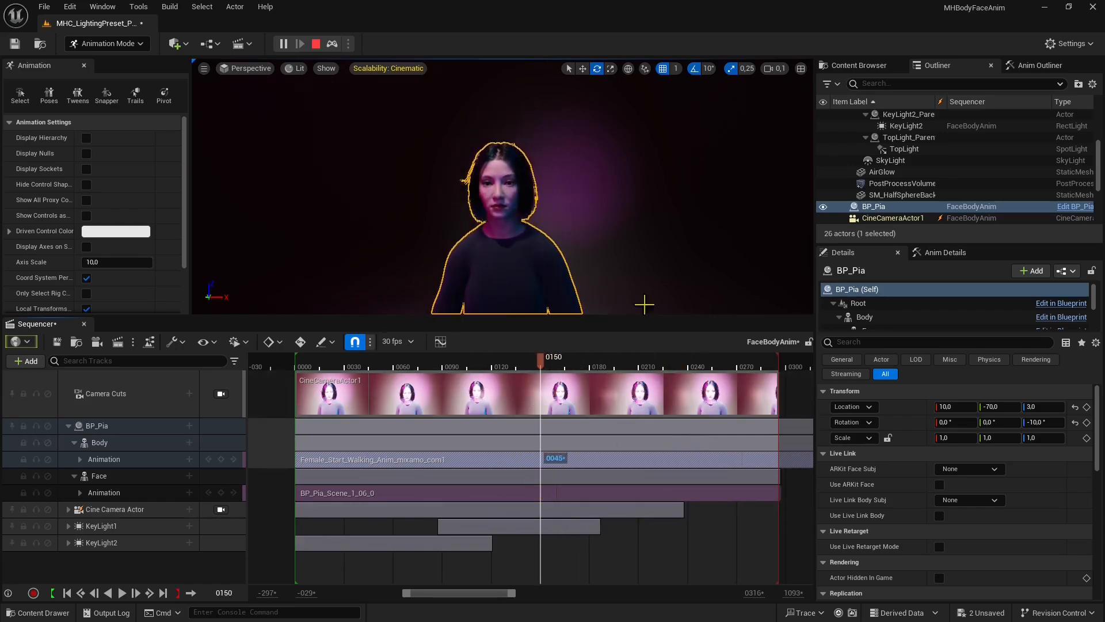
left_click_drag(544, 371, 440, 402)
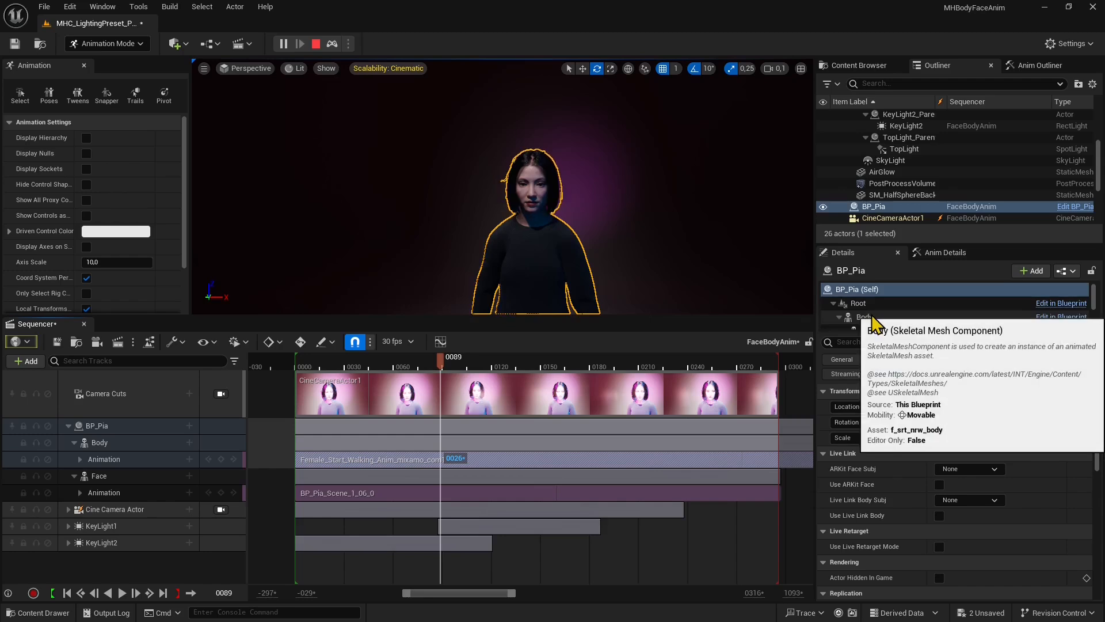
Examine the animation mode and post process settings of BP_Pia's Body and Face components, enlarging the component tree
left_click(859, 292)
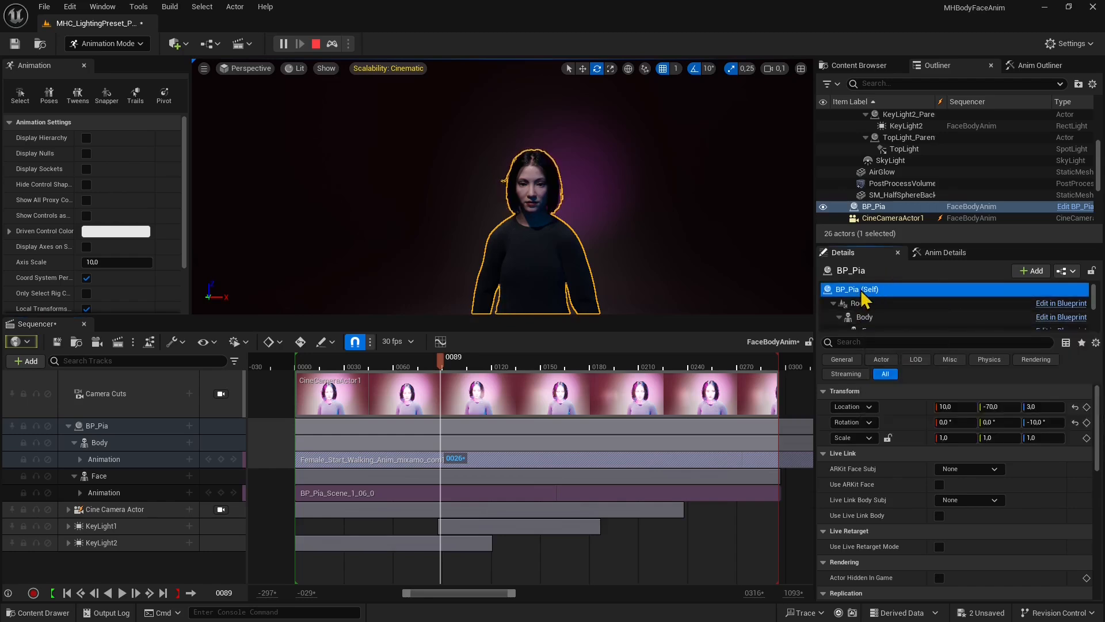
left_click(865, 317)
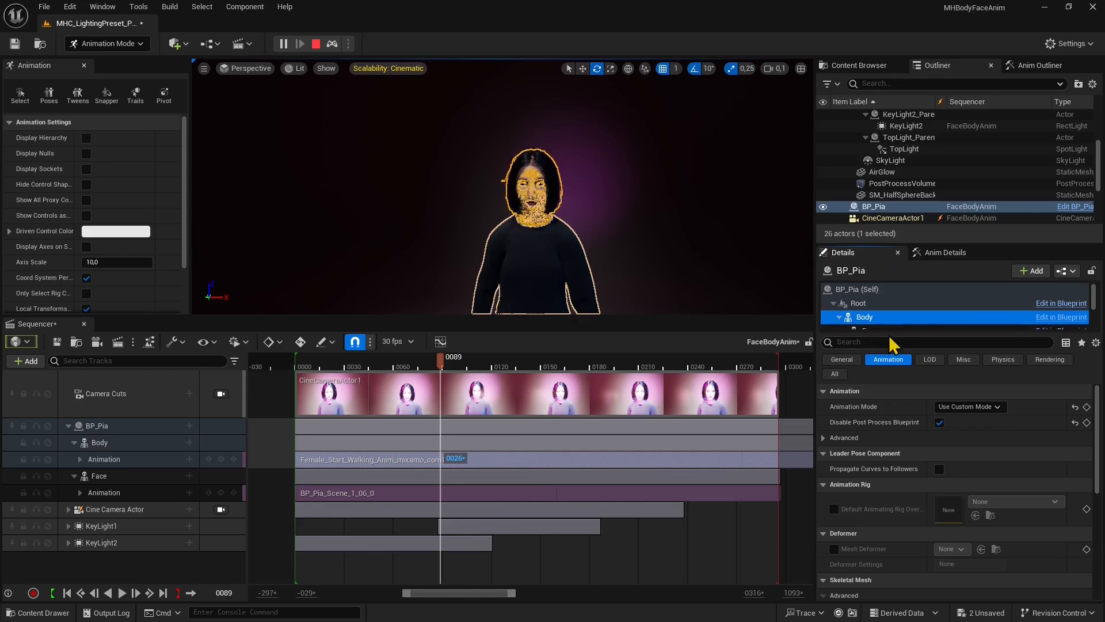
left_click_drag(892, 333, 892, 478)
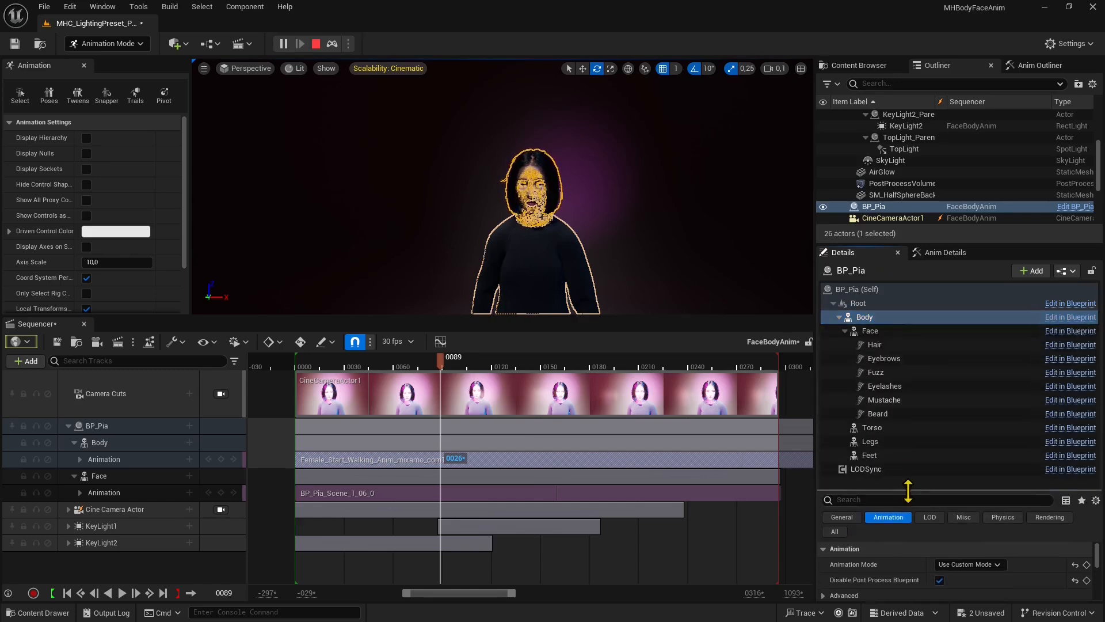
left_click(869, 331)
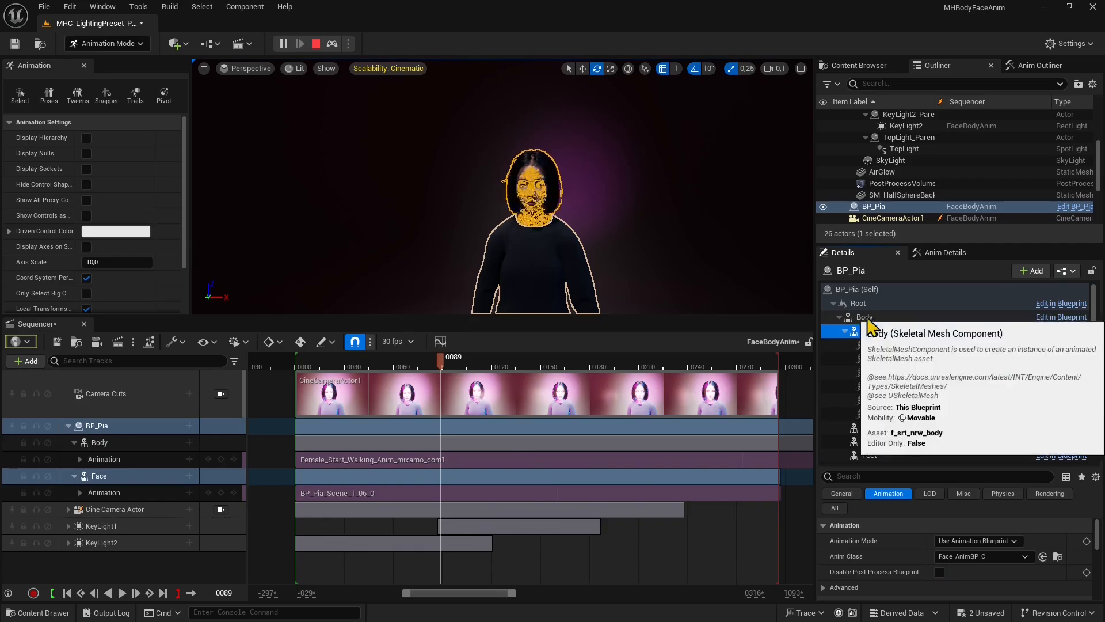
left_click(865, 317)
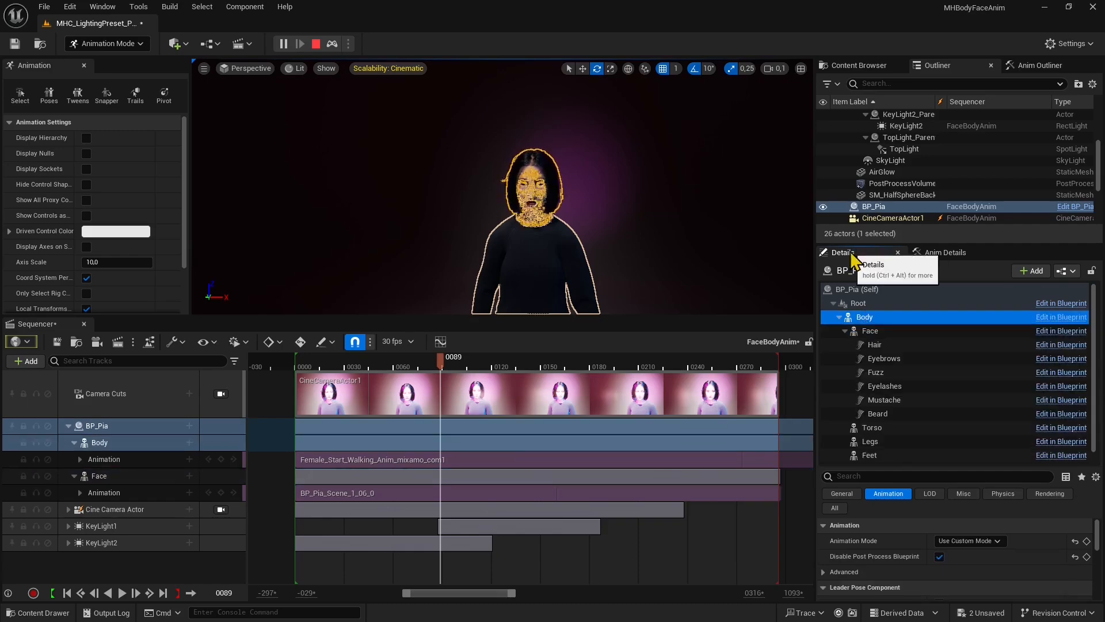
left_click(869, 332)
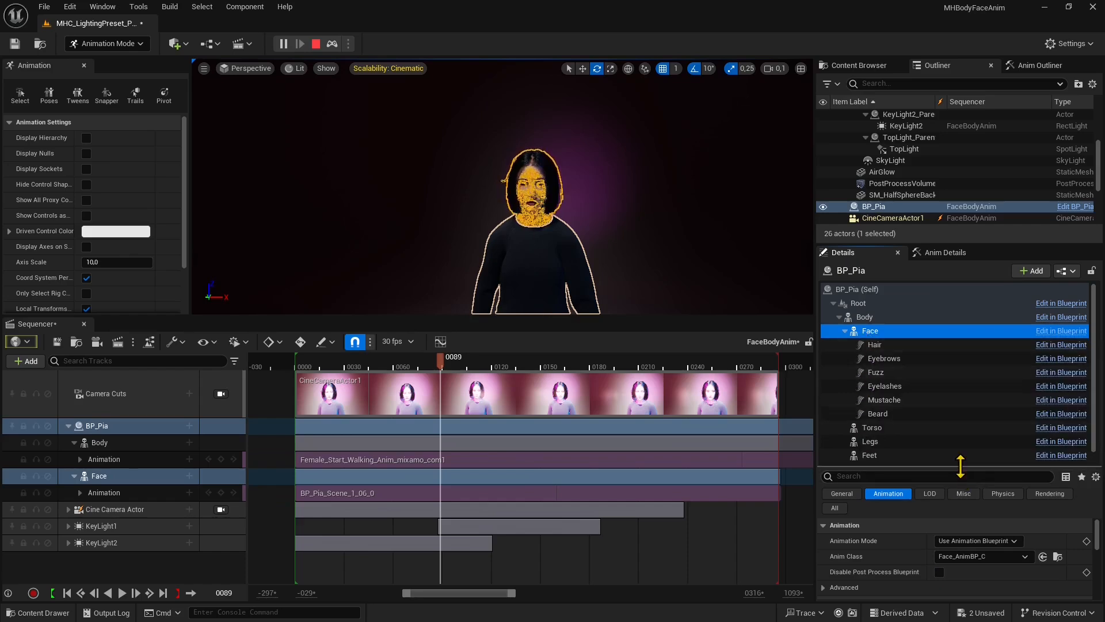
left_click_drag(960, 466, 960, 394)
left_click(869, 317)
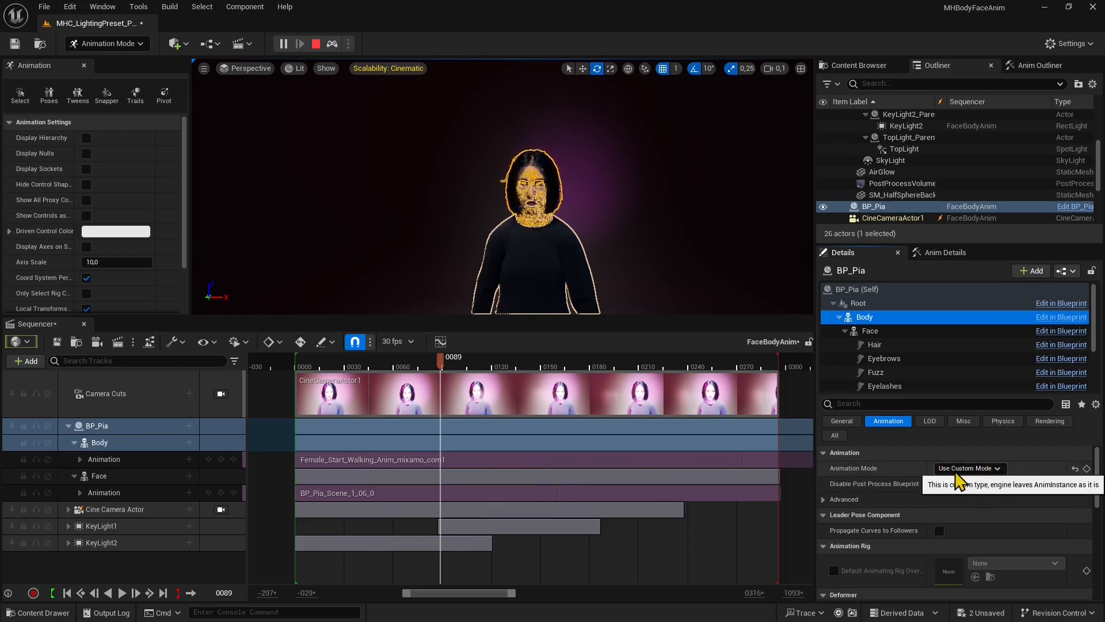
Turn off Disable Post Process Blueprint on BP_Pia's Body component and scrub the sequence to frame 120 to check the effect
left_click(939, 483)
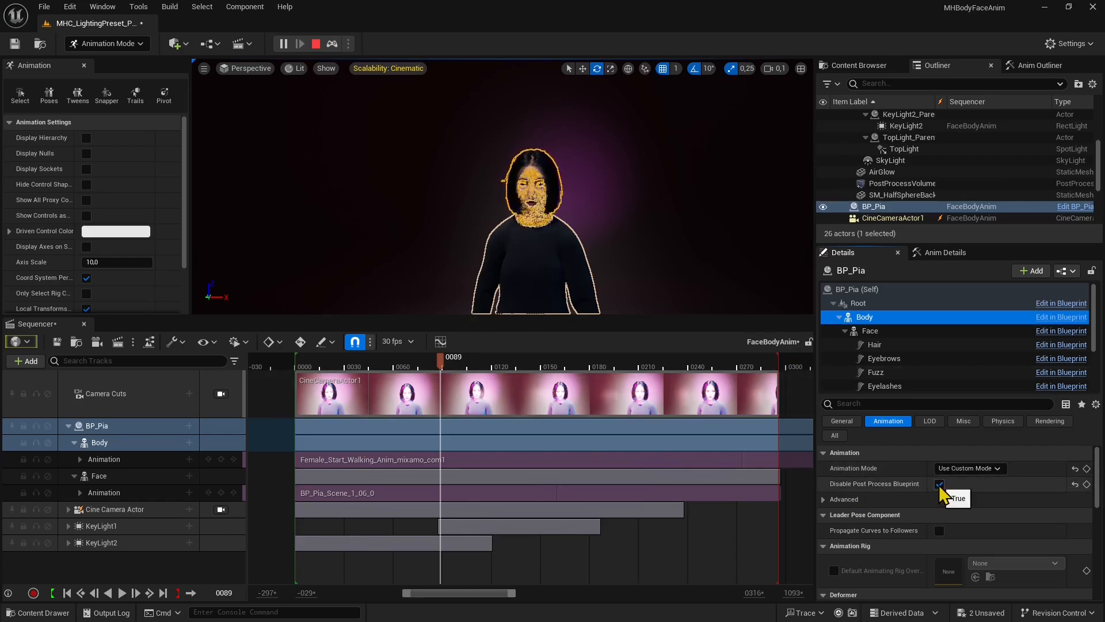
left_click(940, 483)
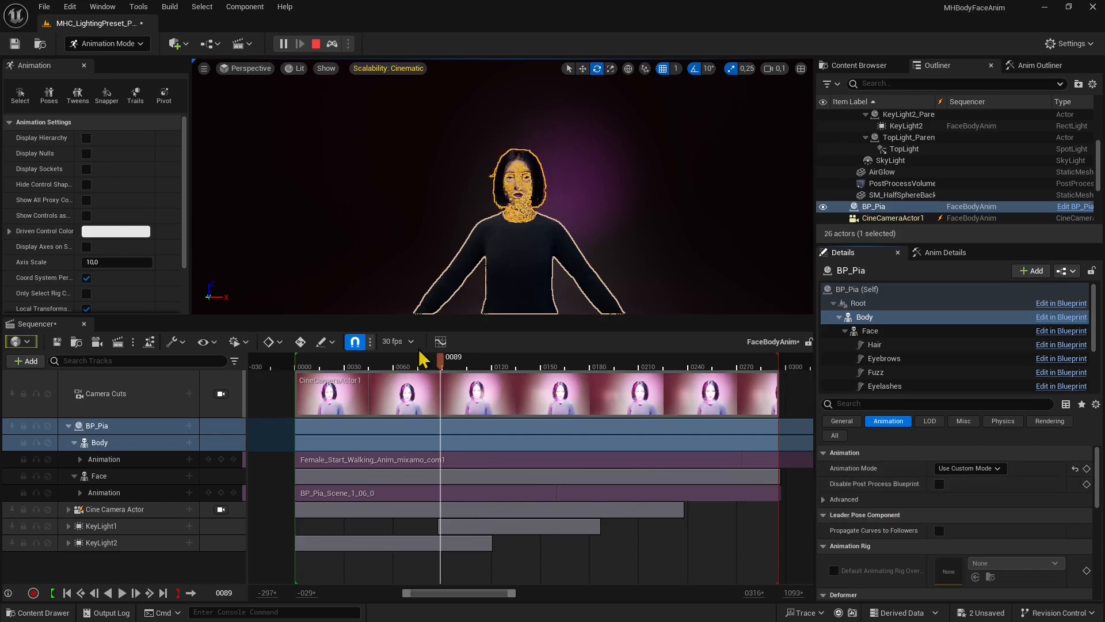
left_click_drag(444, 371, 493, 491)
left_click(552, 252)
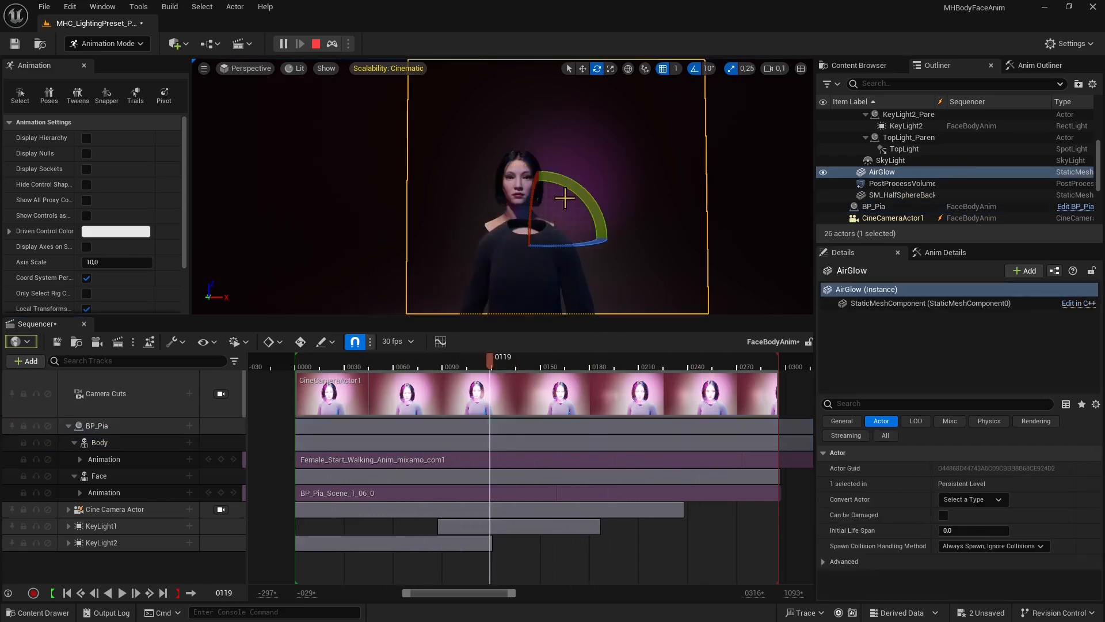
left_click_drag(499, 365, 491, 472)
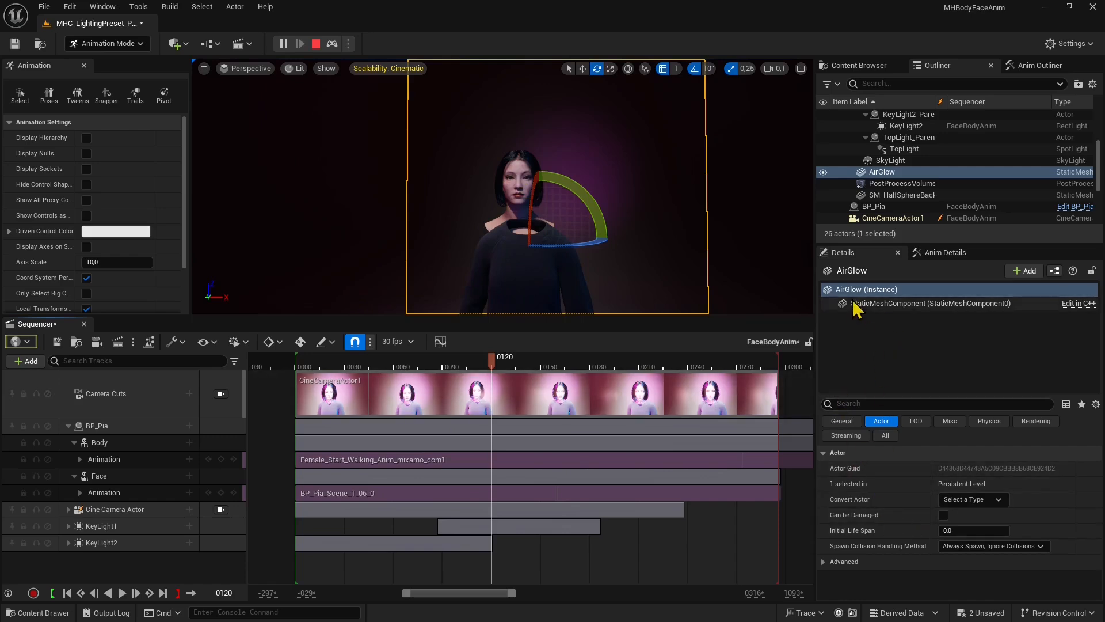
Turn Disable Post Process Blueprint back on for BP_Pia's Body component and scrub the sequence to frame 57
left_click(878, 206)
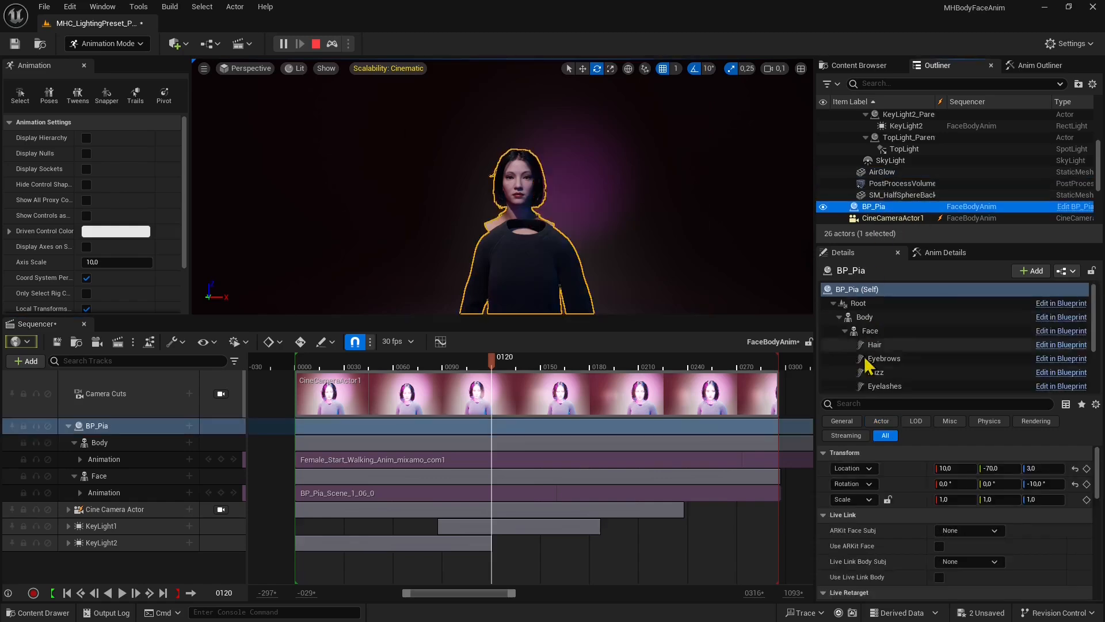
left_click(863, 320)
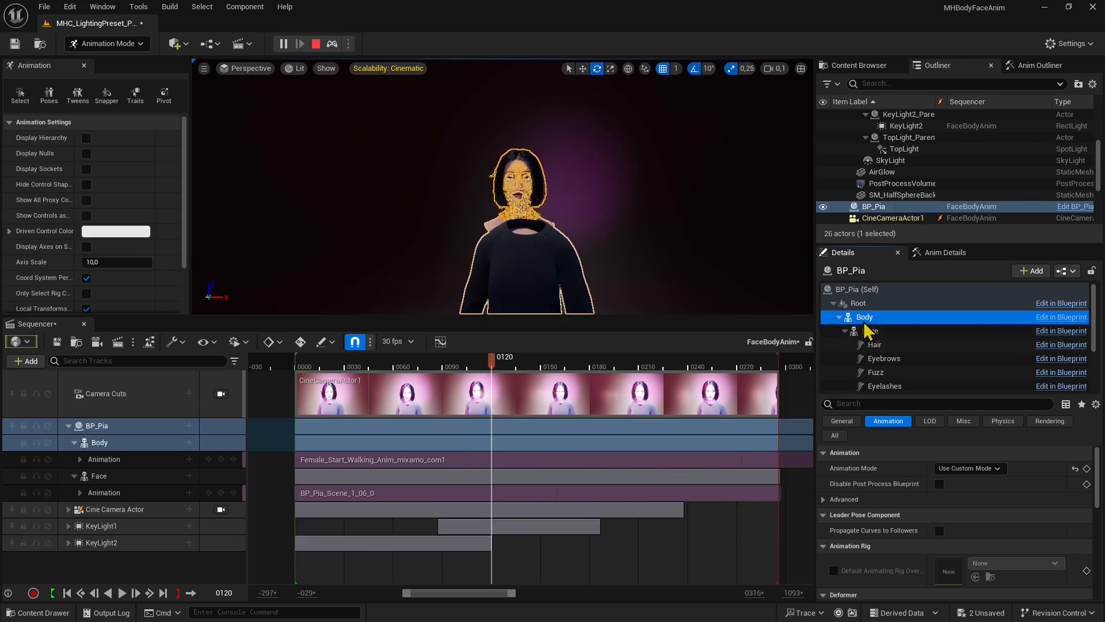
left_click(939, 484)
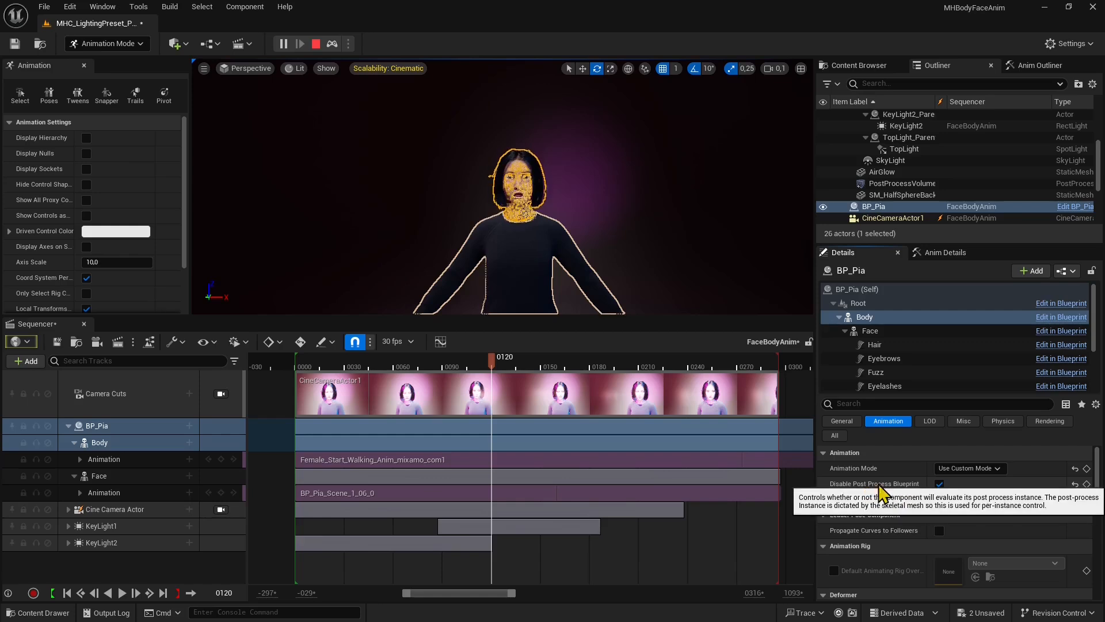
left_click_drag(497, 362, 391, 363)
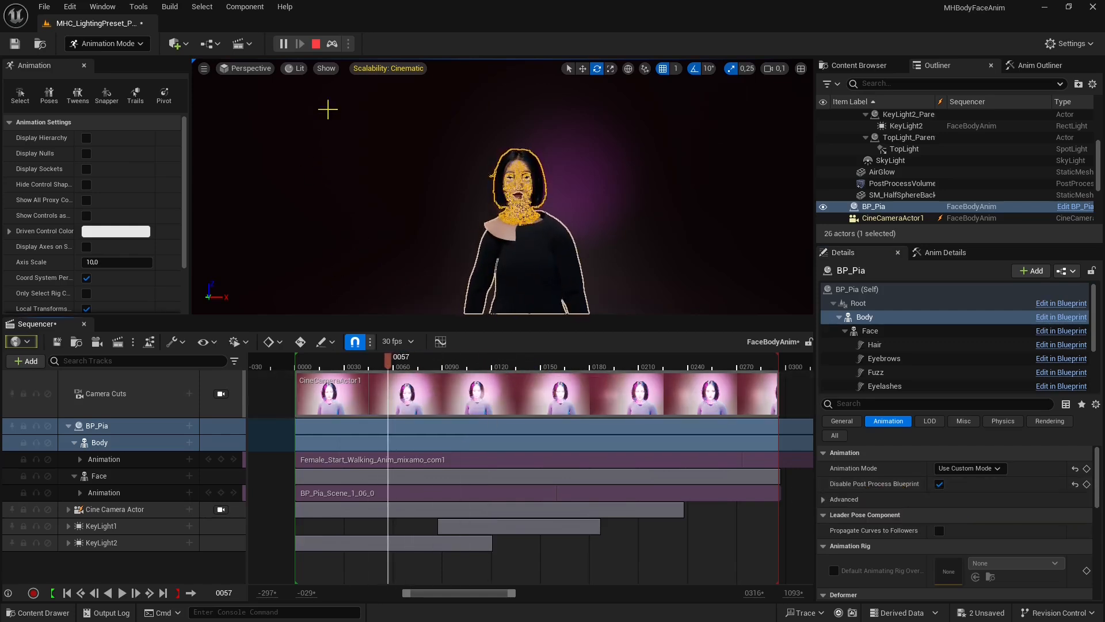
Restart the in-editor simulation and scrub the sequence to frame 63 to check the character's animation
left_click(316, 44)
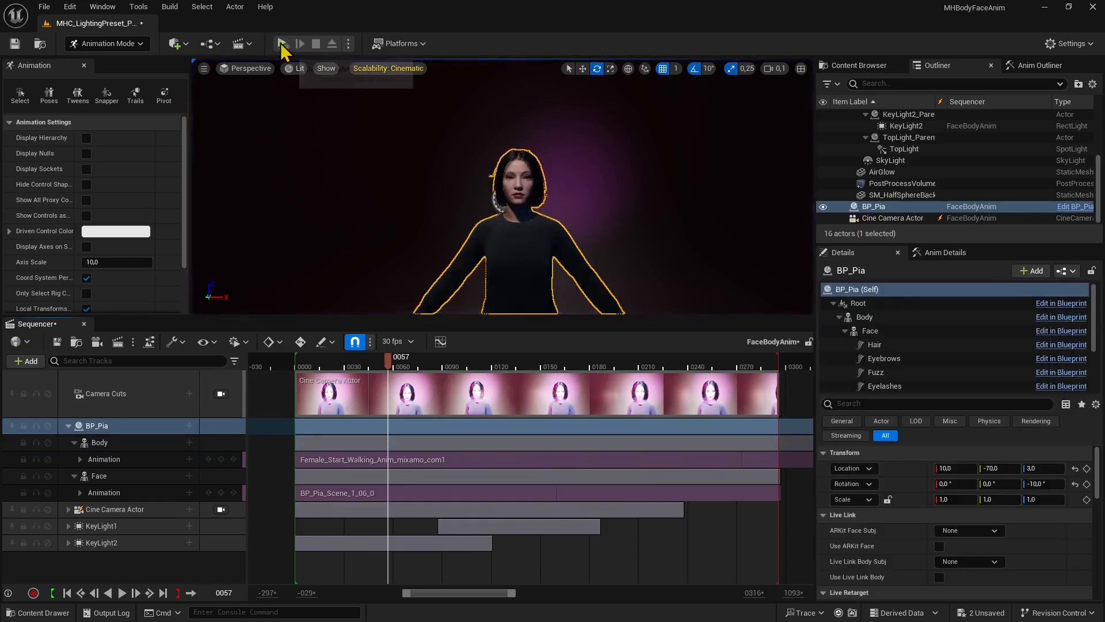
key("alt+p")
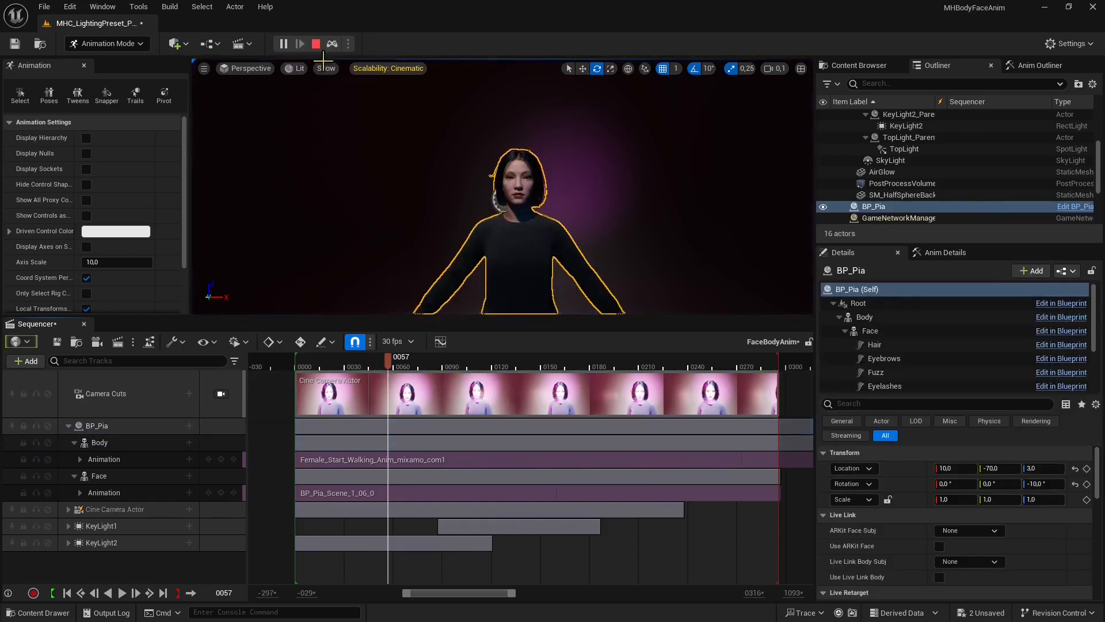
left_click_drag(533, 378, 401, 481)
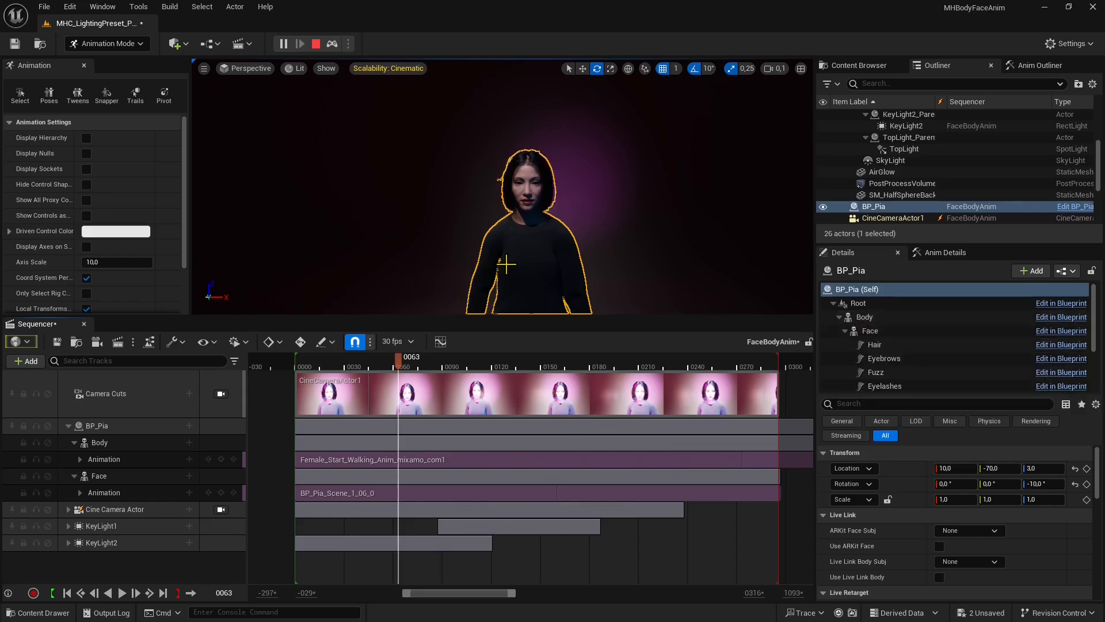
Collapse the lighting preset folder in the Outliner and delete the BP_Pia actor from the level
scroll(863, 198, "up", 5)
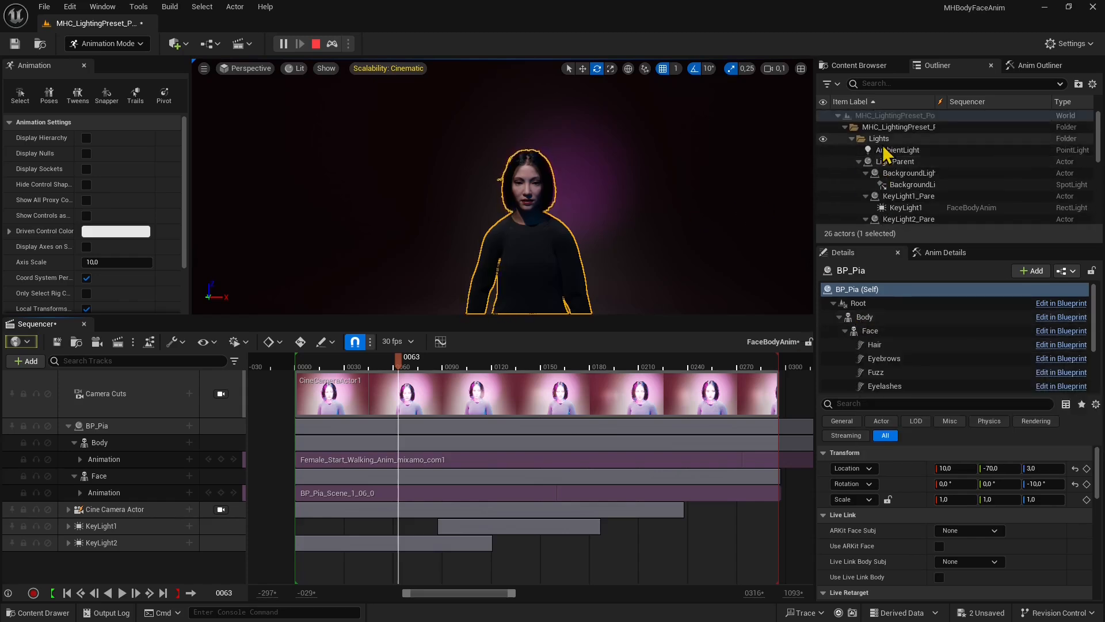
left_click(844, 126)
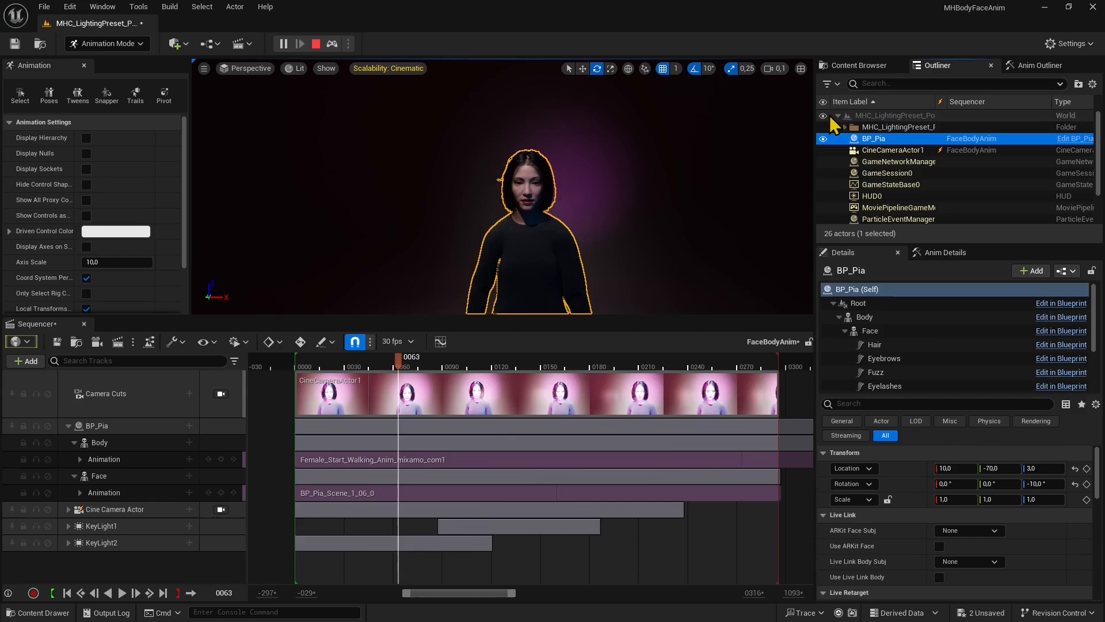
left_click(868, 172)
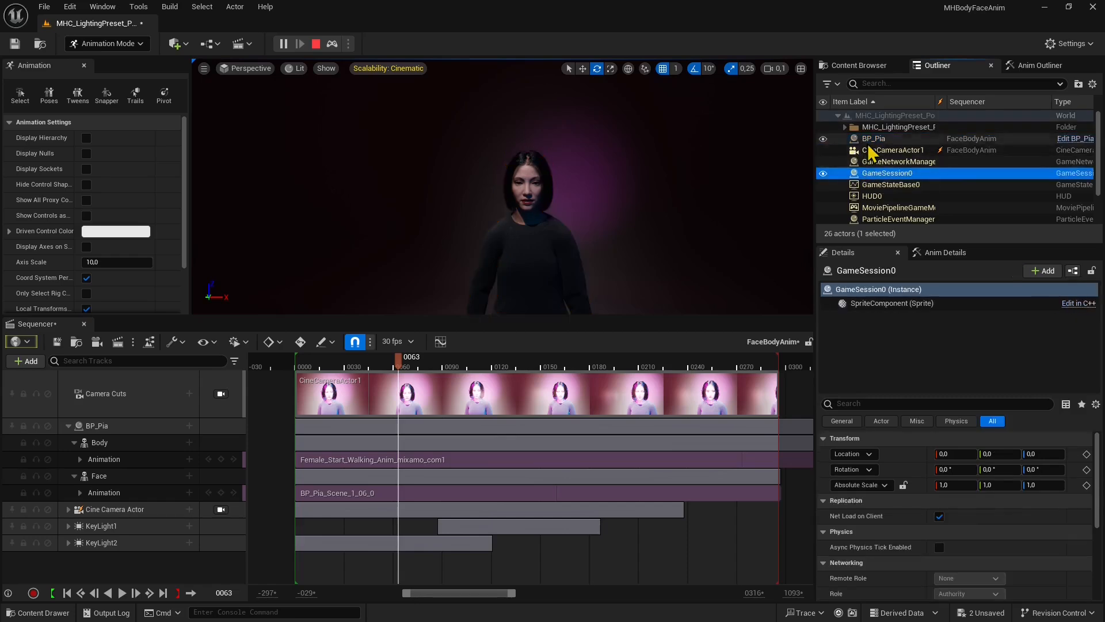
left_click(872, 139)
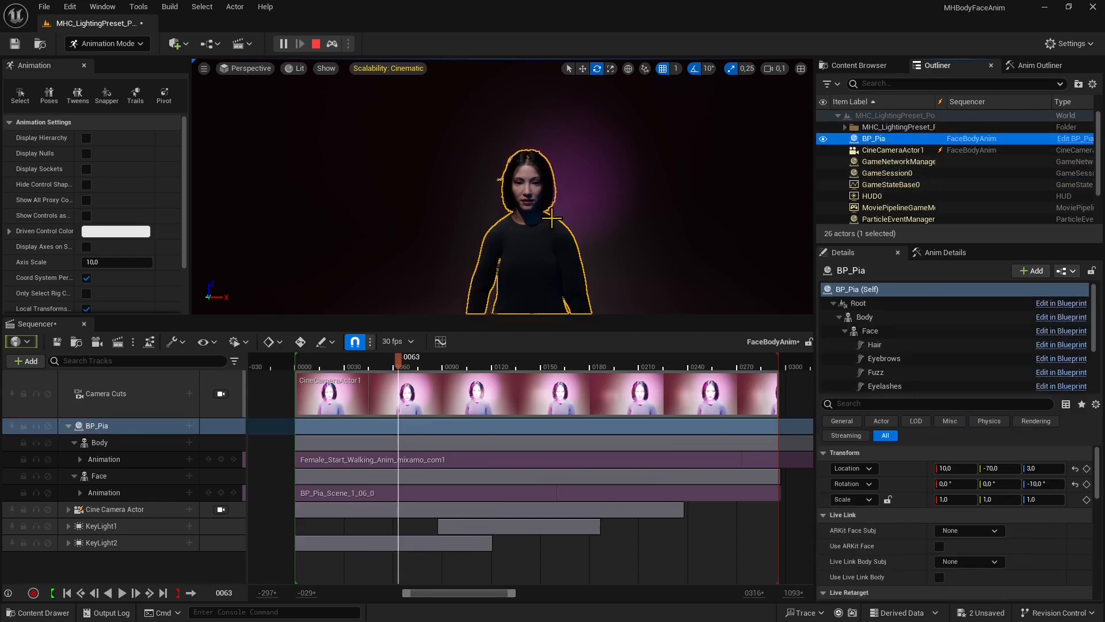
key("Delete")
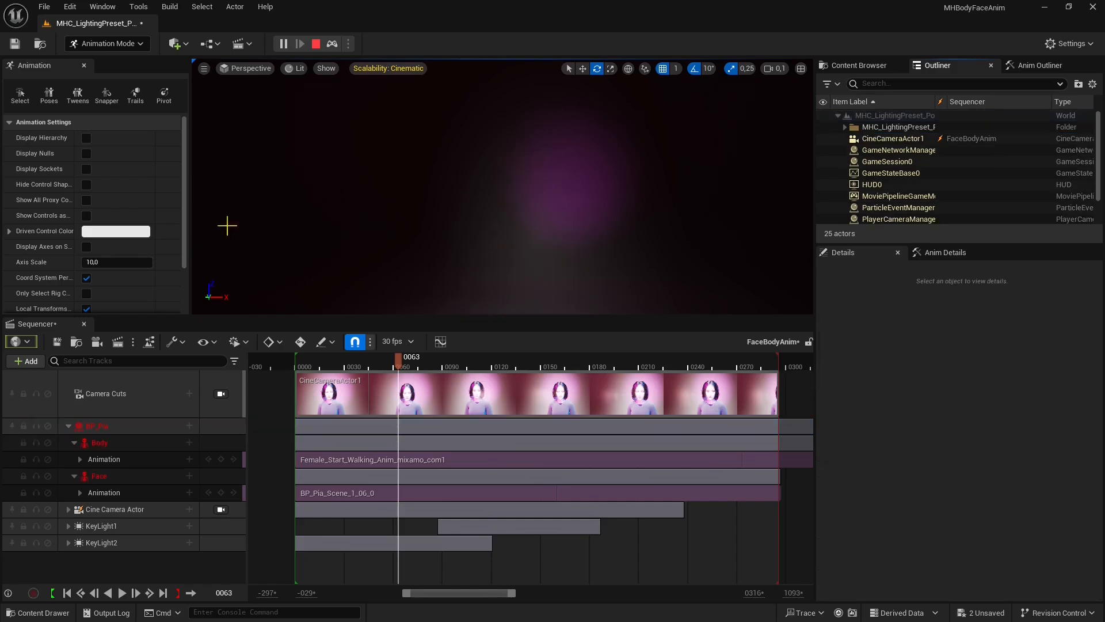
Collapse the unbound BP_Pia track in the sequence and delete it
left_click(111, 427)
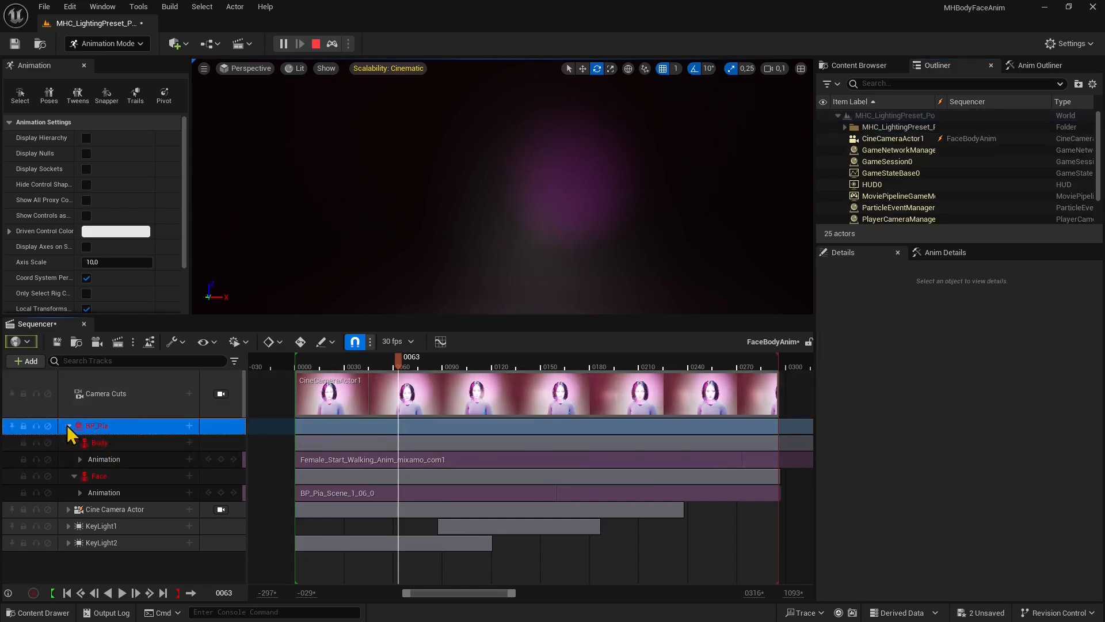
left_click(68, 426)
right_click(109, 426)
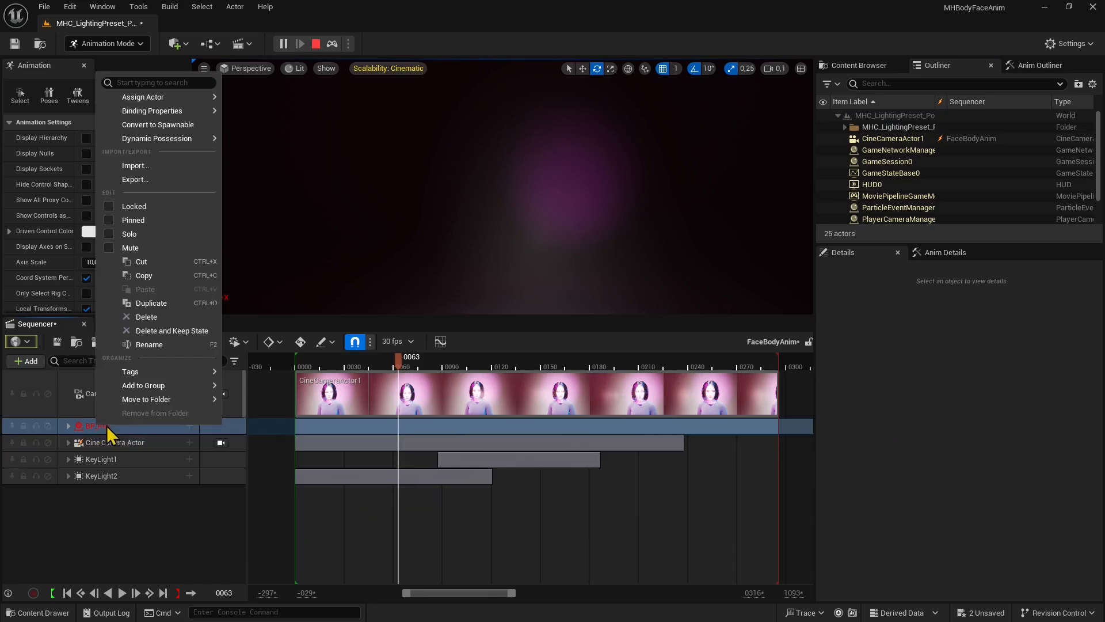
left_click(148, 317)
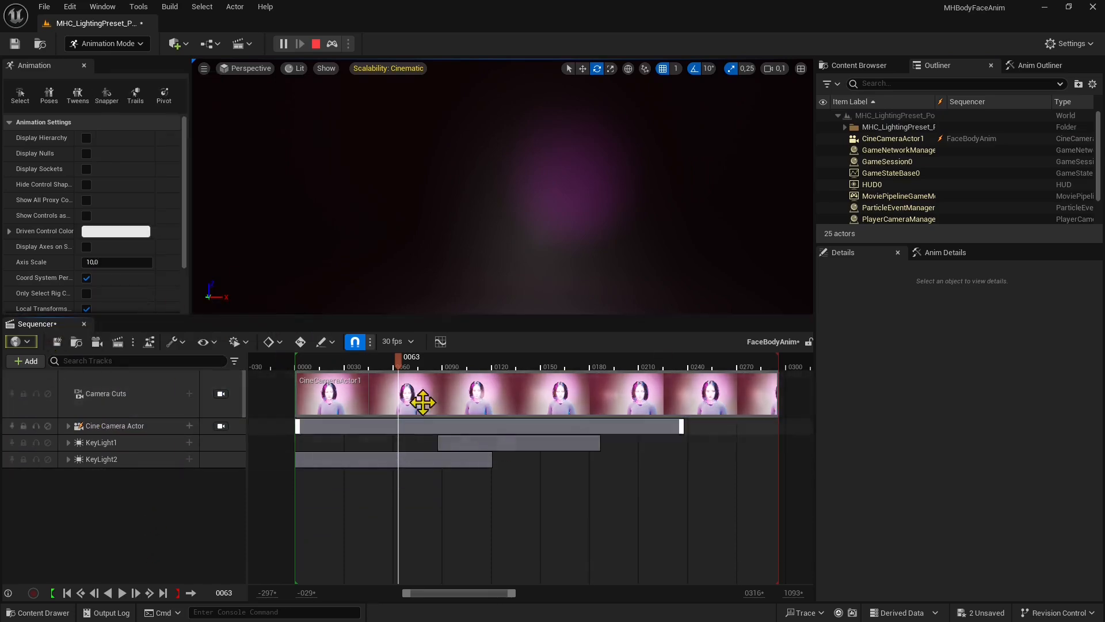
Scrub through the remaining camera and light tracks, close the Sequencer, and look around the empty lit scene
middle_click_drag(611, 393, 568, 428)
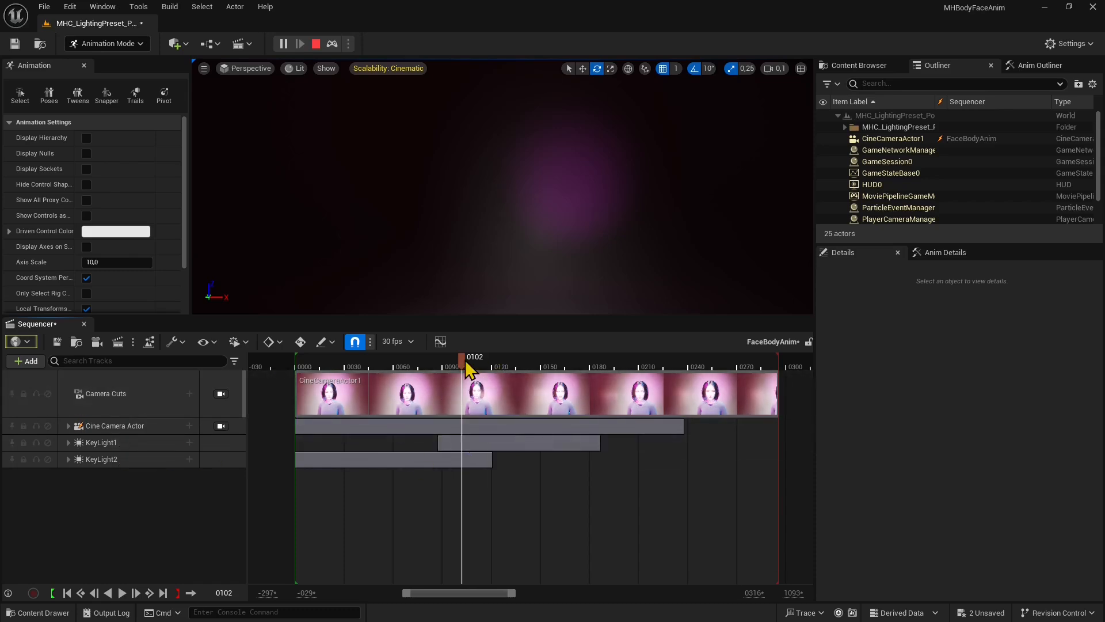
left_click_drag(463, 362, 453, 407)
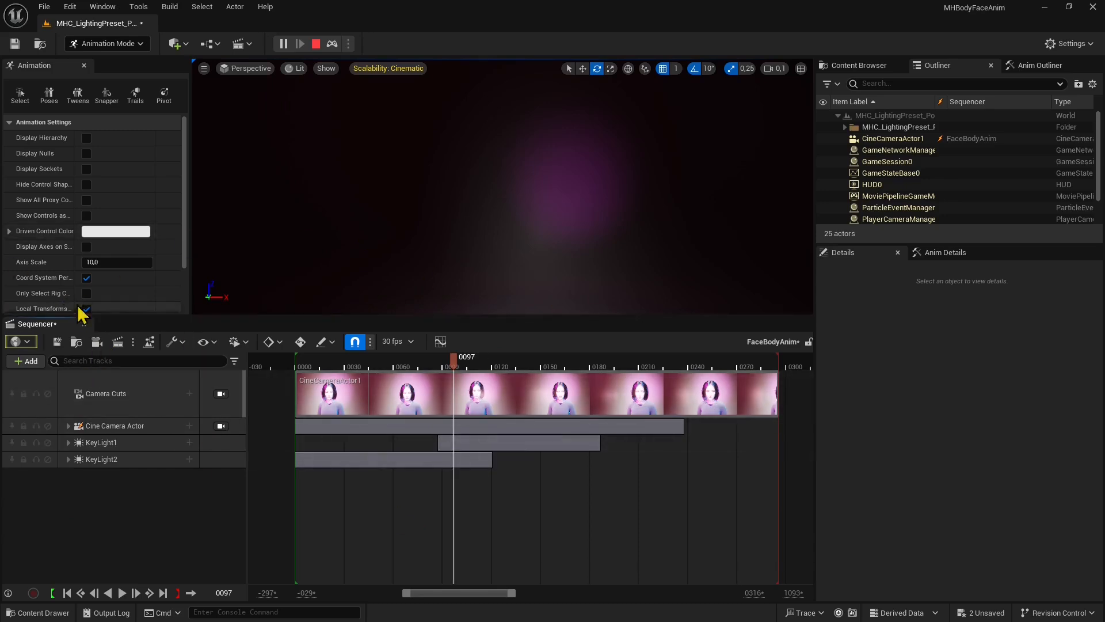
left_click(84, 324)
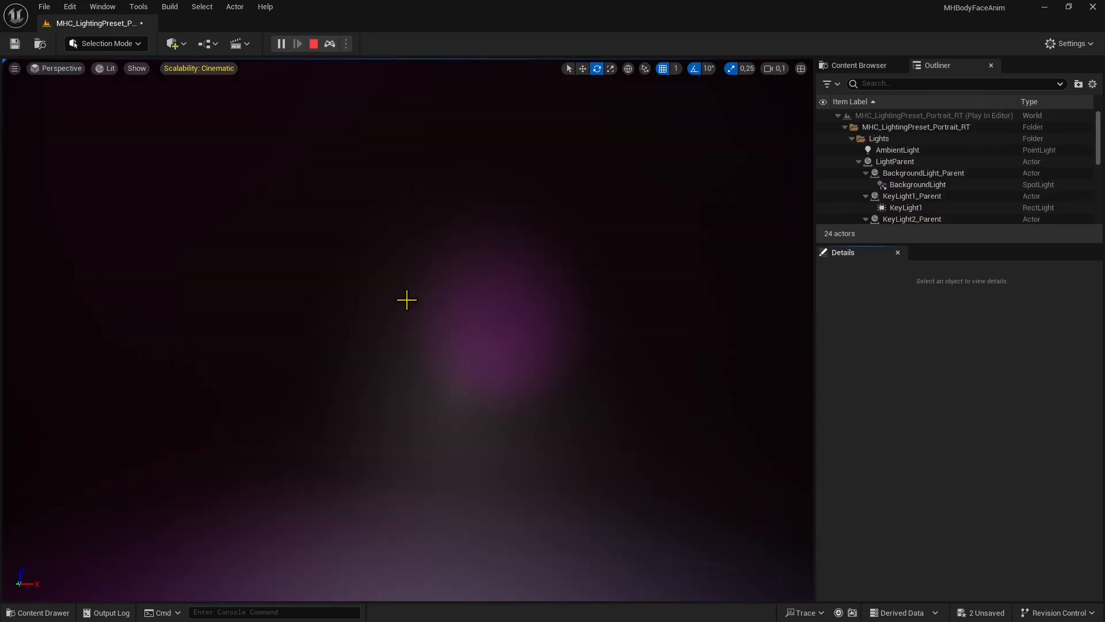
right_click_drag(501, 347, 553, 405)
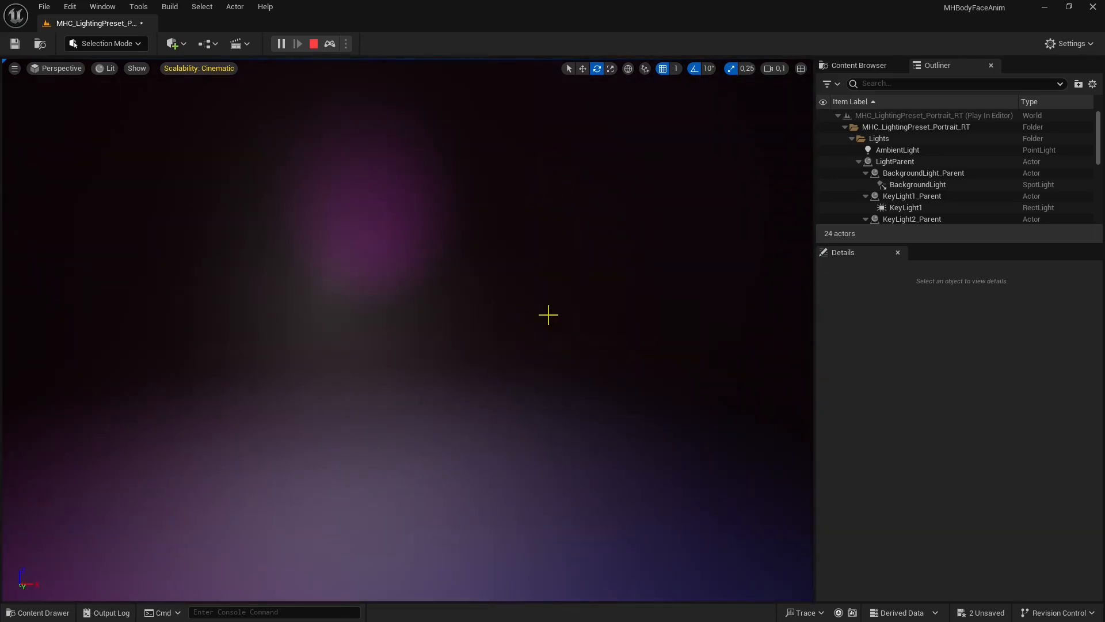
right_click_drag(548, 315, 501, 334)
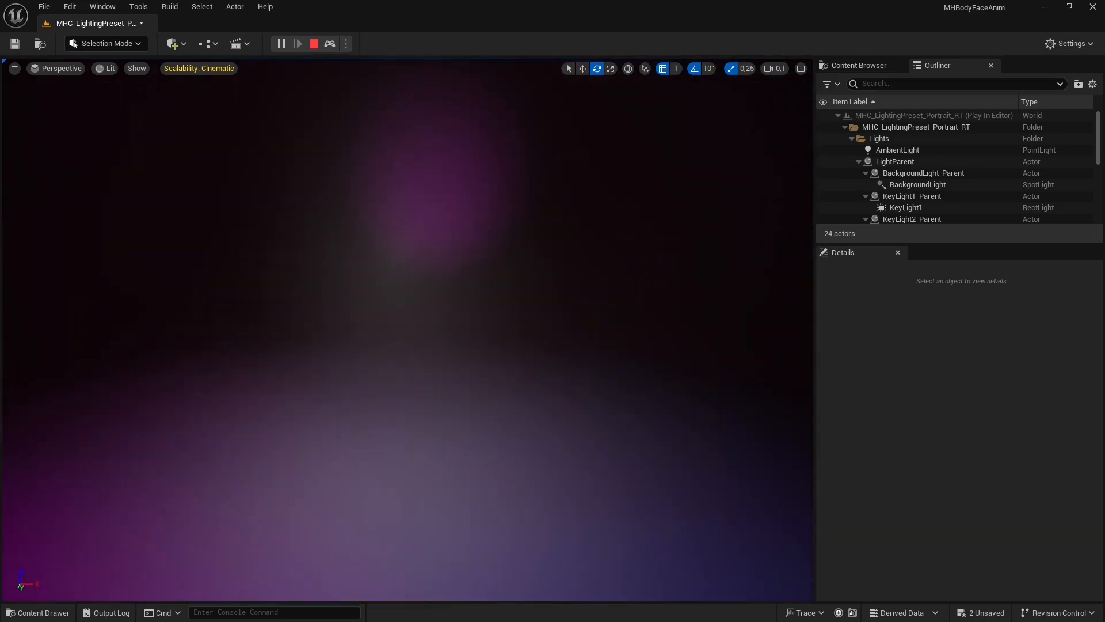
Stop the in-editor simulation and return to the editable level
left_click(475, 314)
left_click(649, 365)
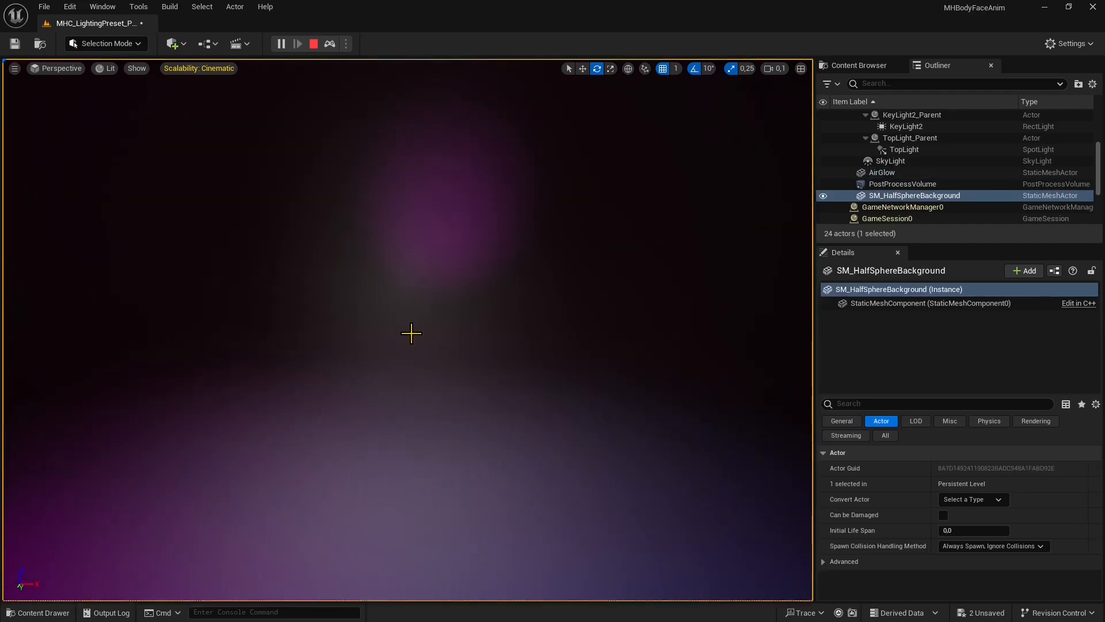
left_click(411, 333)
left_click(314, 44)
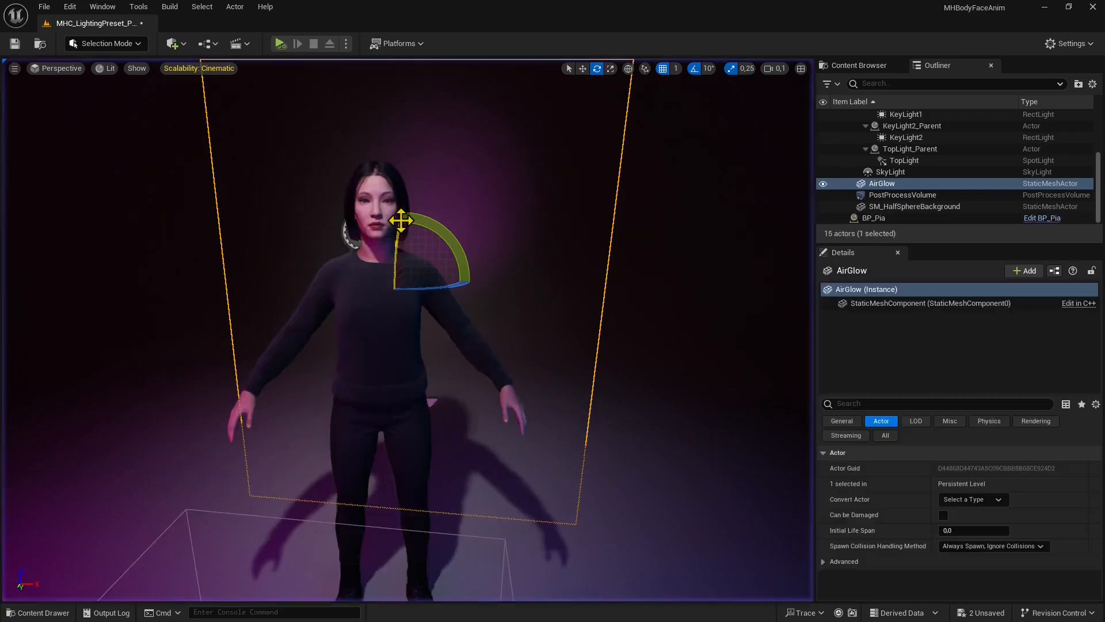
Collapse the MHC_LightingPreset_Portrait_RT folder in the Outliner and delete the BP_Pia actor from the editor level
scroll(902, 173, "up", 5)
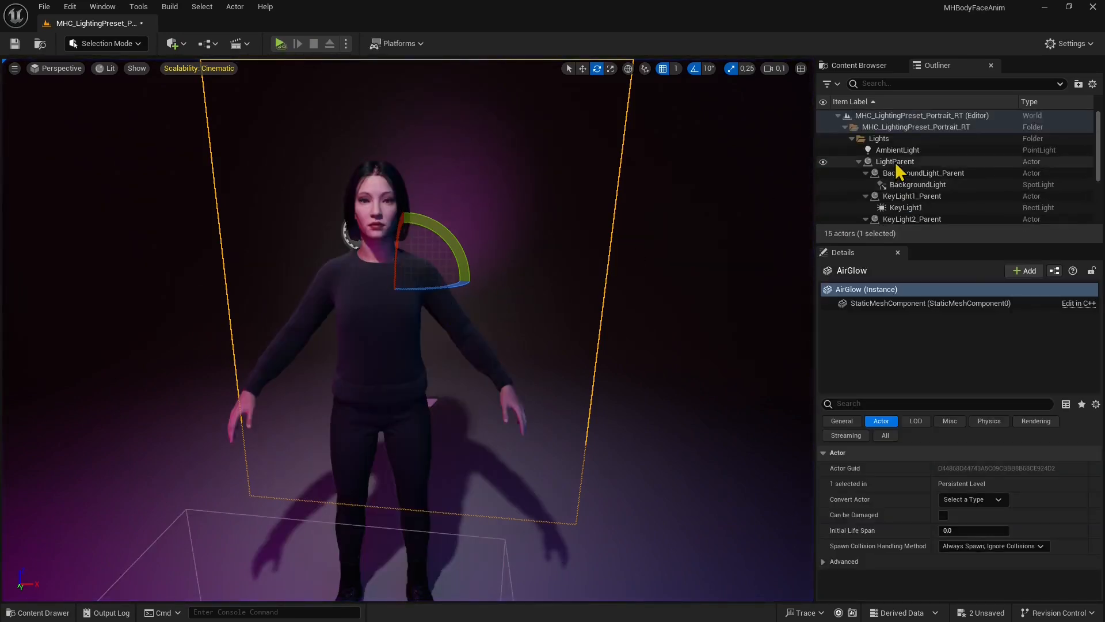
left_click(844, 127)
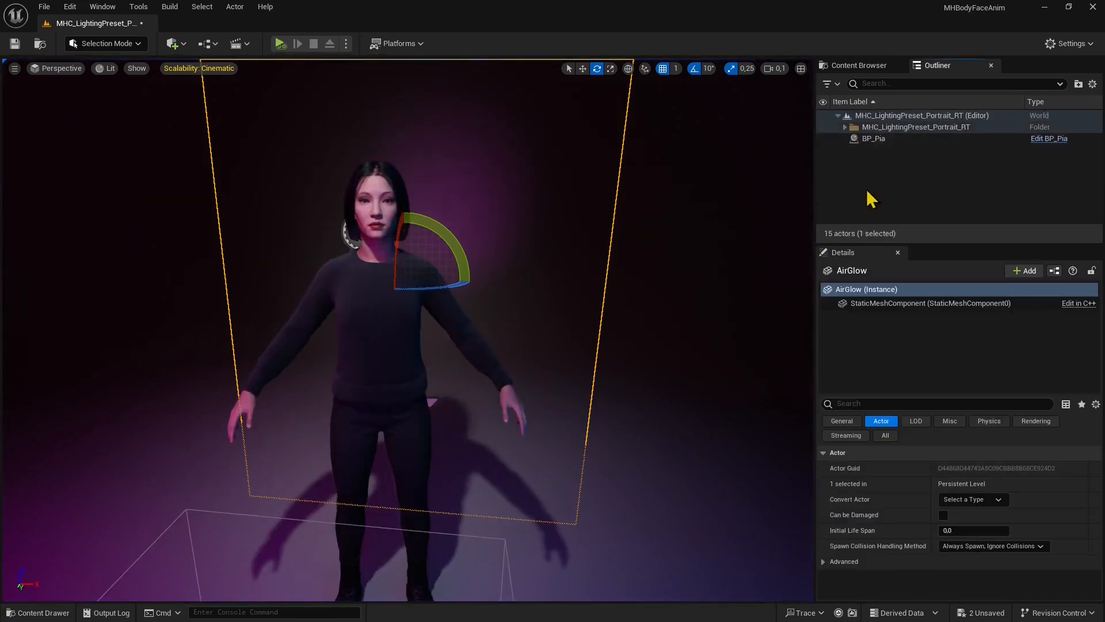
left_click(875, 139)
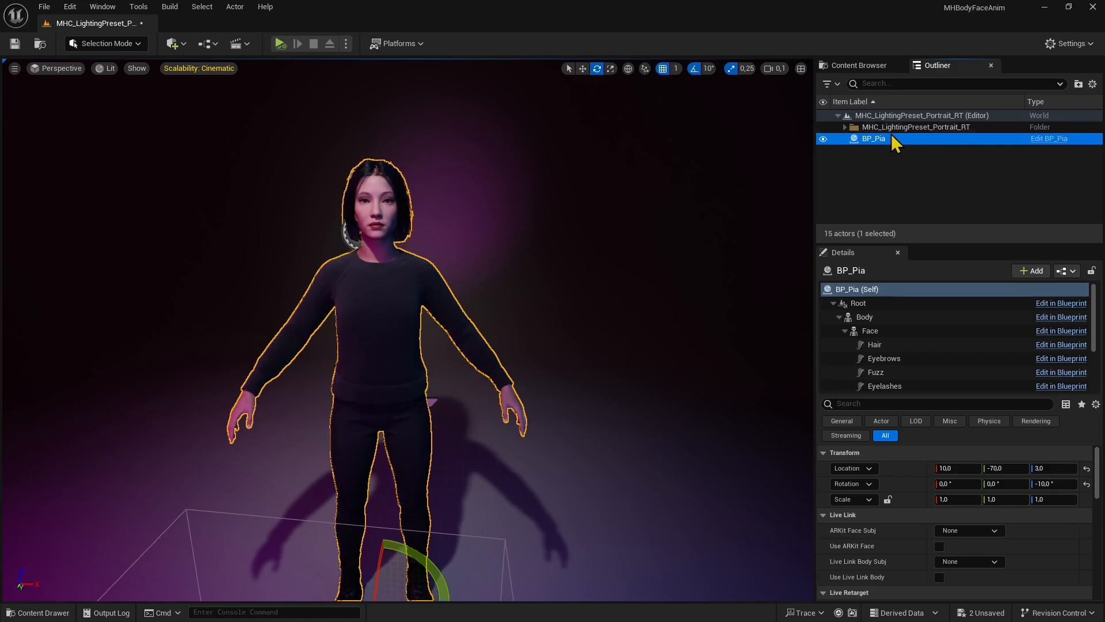
key("Delete")
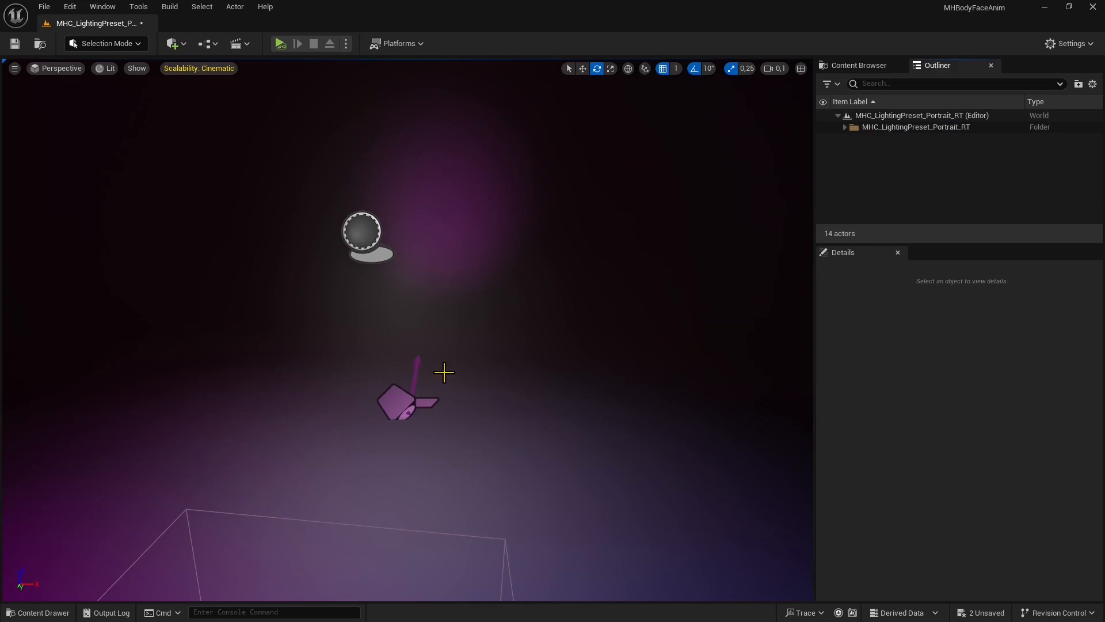
Open Quixel Bridge from the options for adding content to the project
right_click_drag(444, 373, 418, 404)
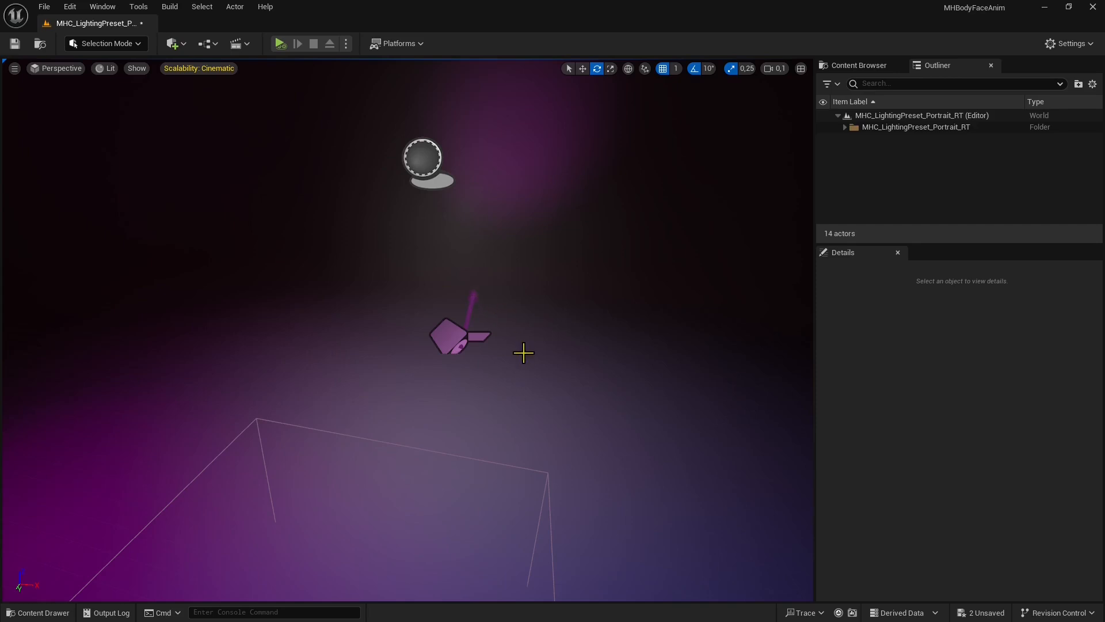
right_click_drag(523, 353, 494, 332)
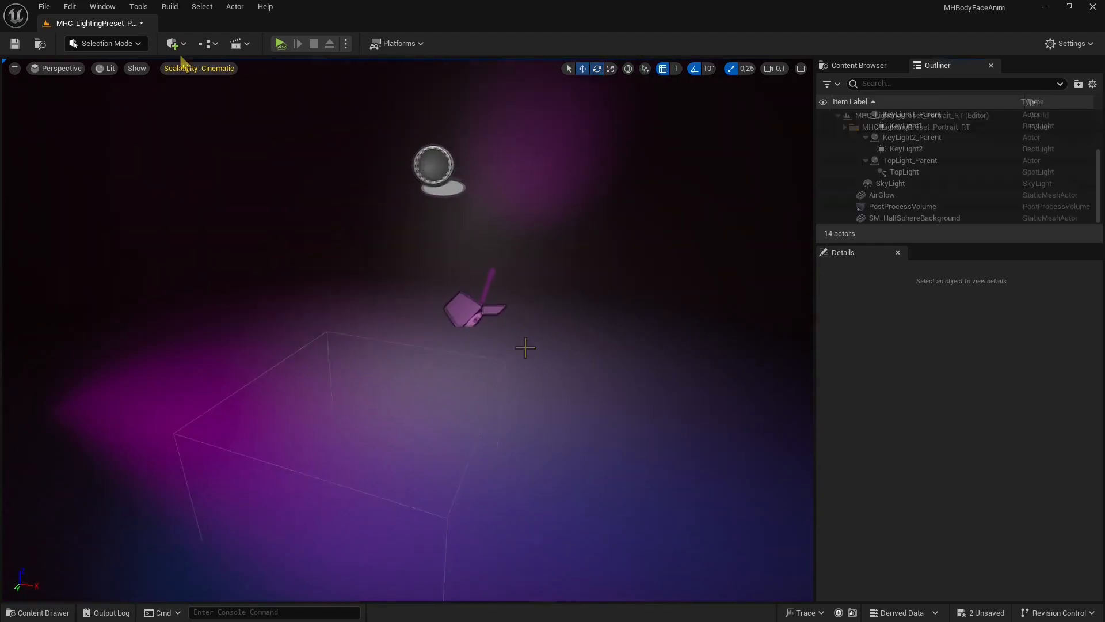
left_click(179, 45)
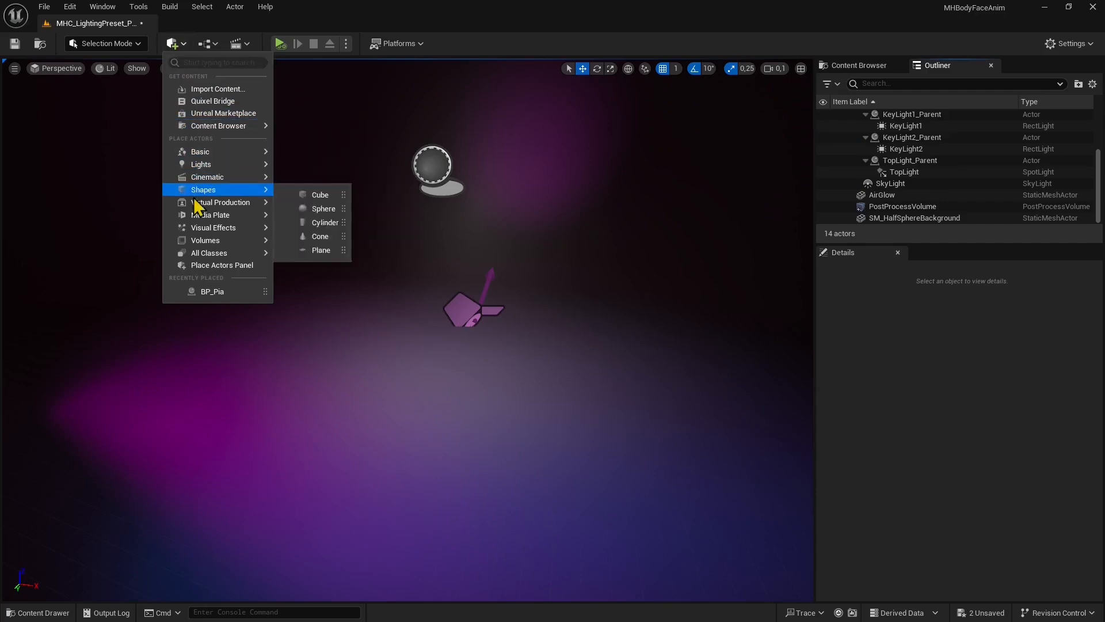
mouse_move(195, 227)
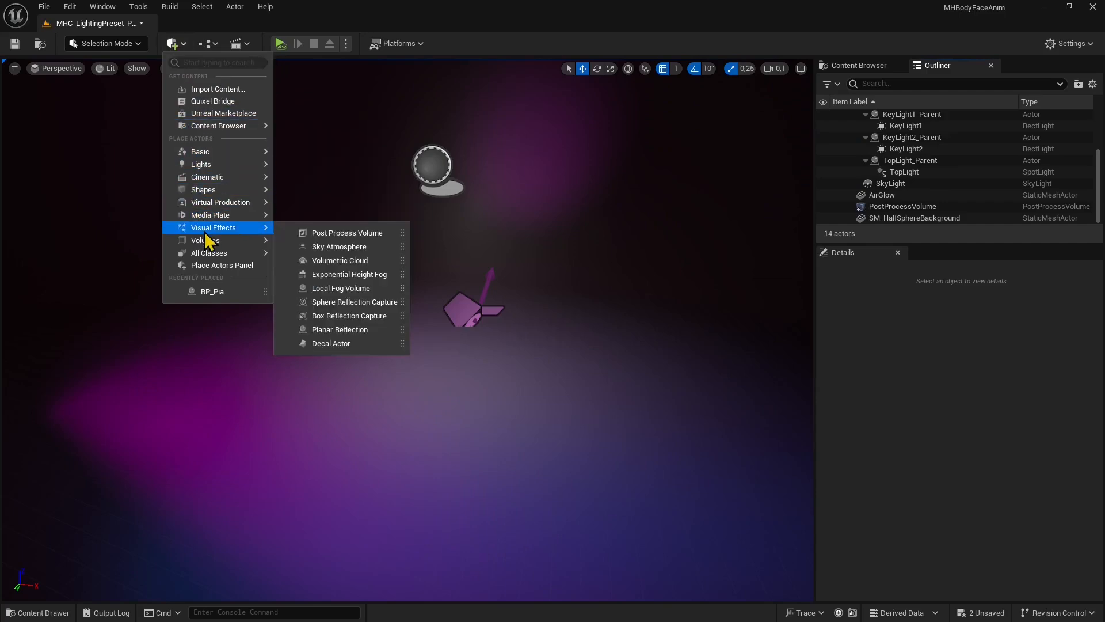
left_click(203, 102)
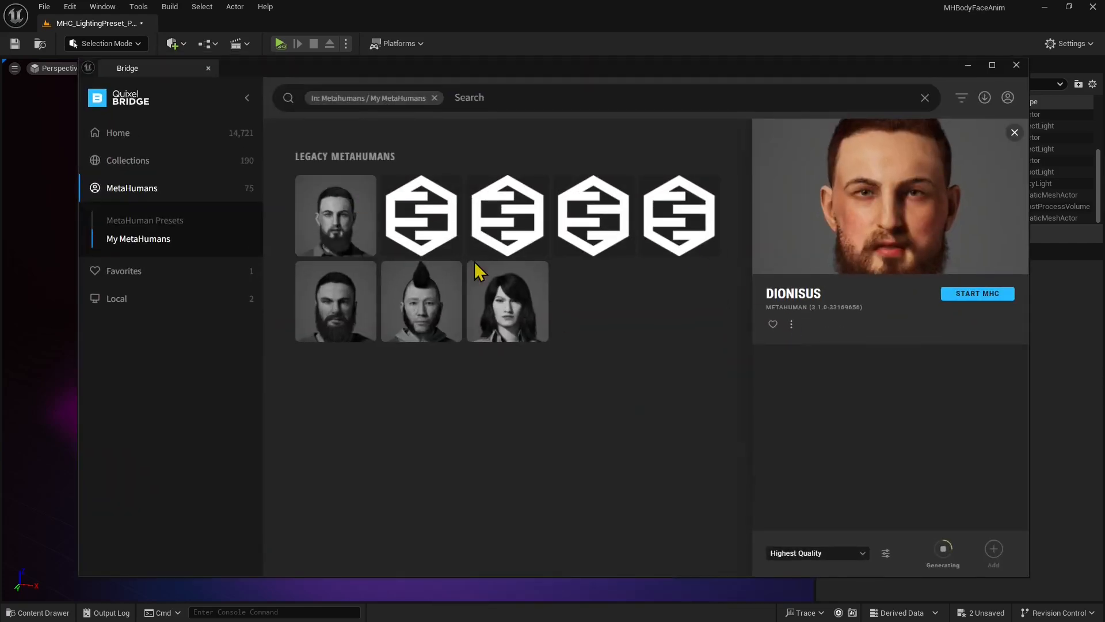
left_click_drag(466, 75, 434, 71)
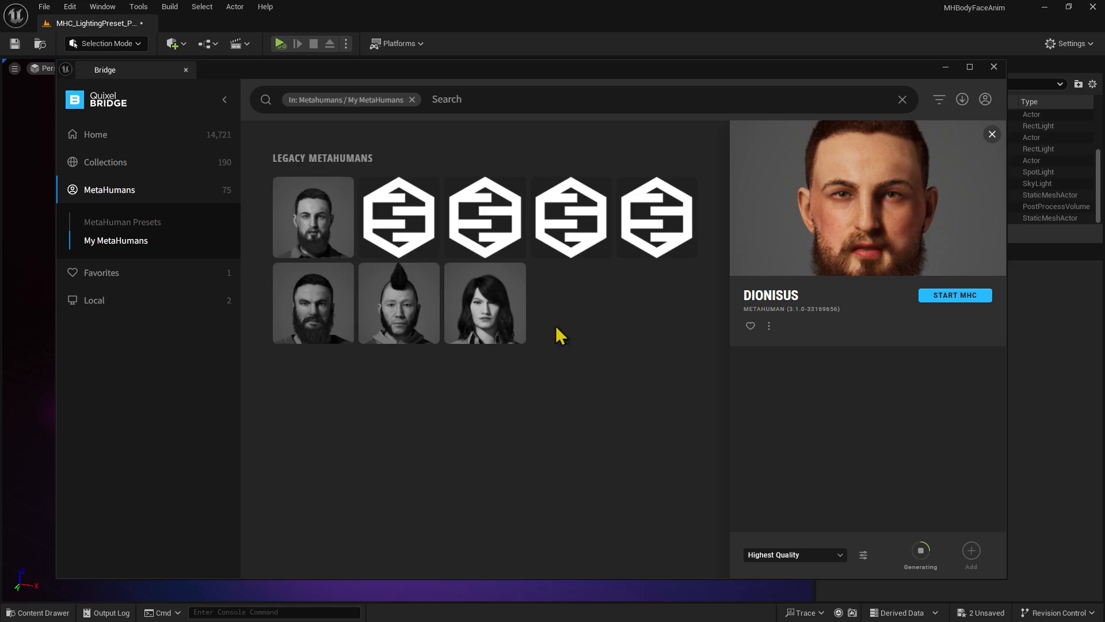
Find the Pia MetaHuman among the locally downloaded MetaHumans and add it to the project at Highest Quality
left_click(127, 223)
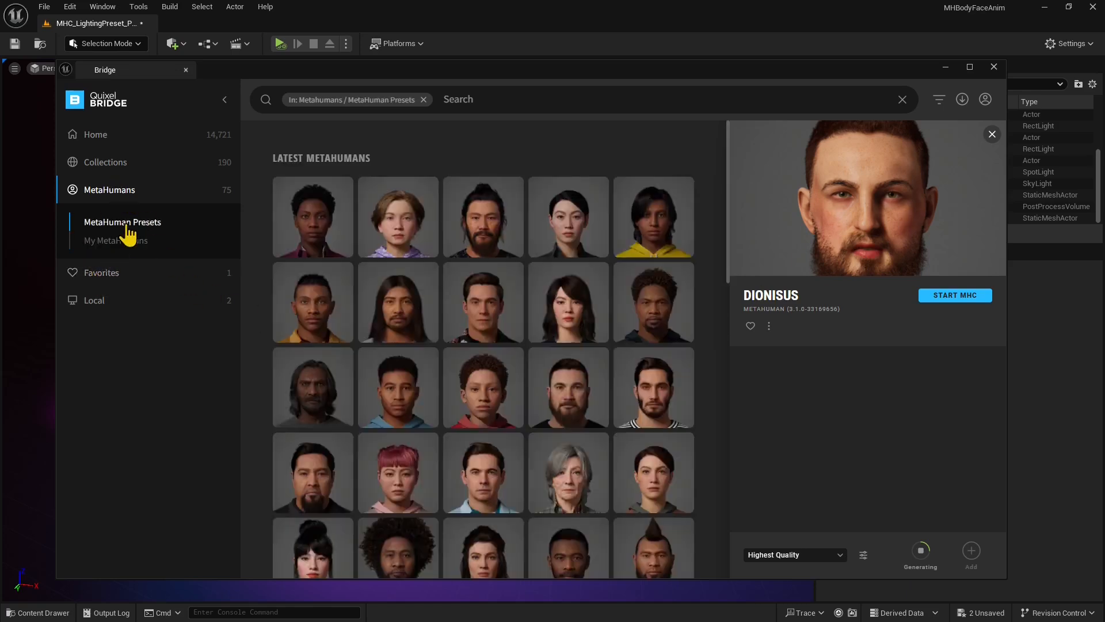
left_click(109, 305)
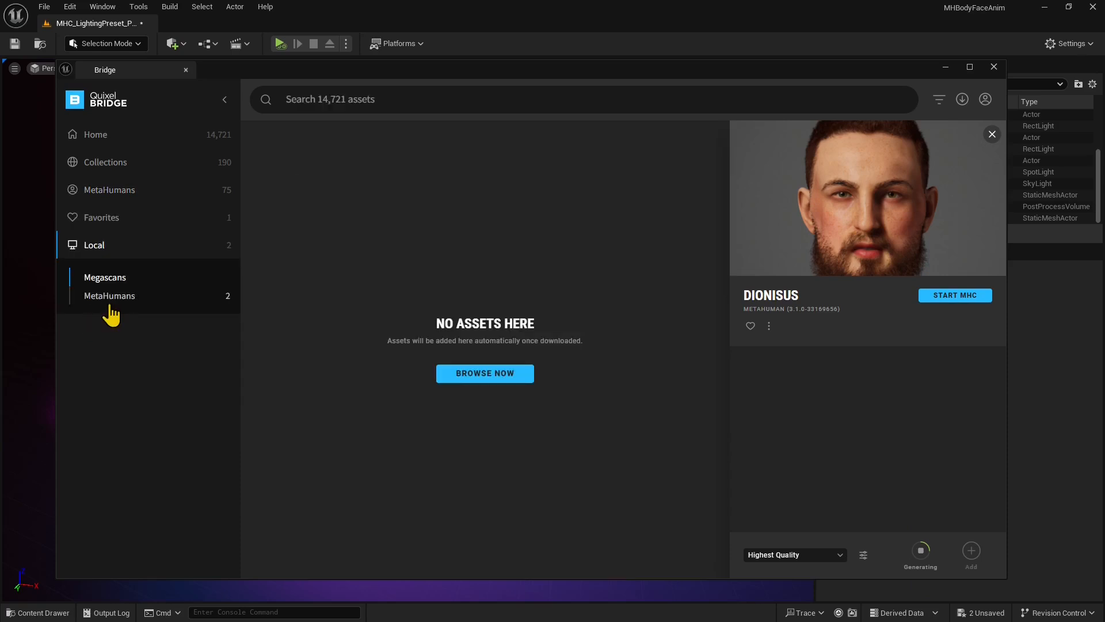
left_click(109, 306)
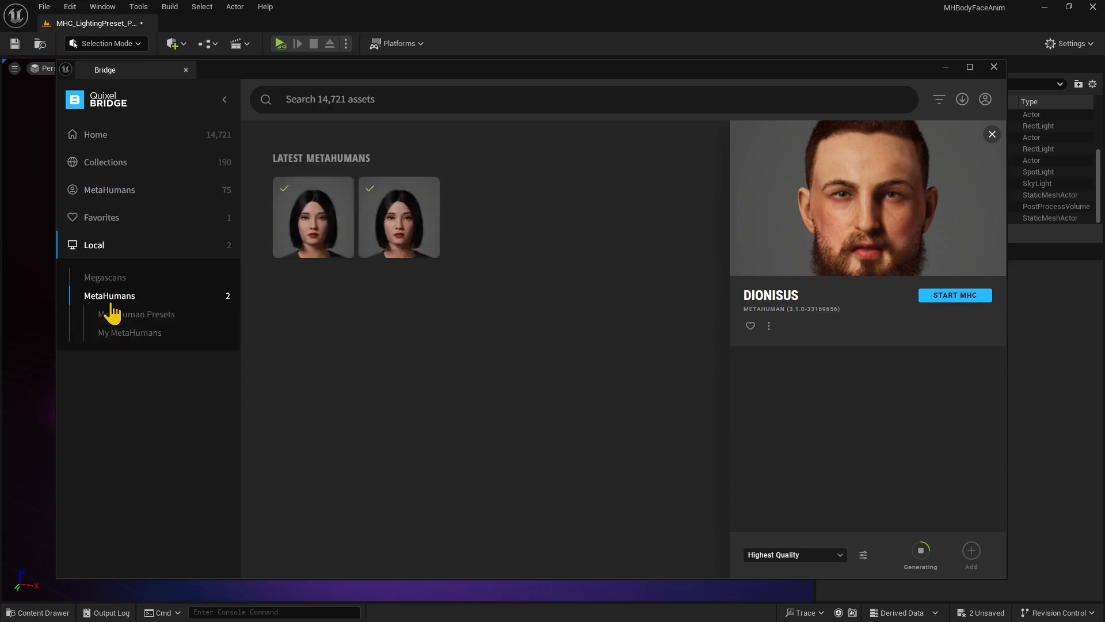
left_click(325, 233)
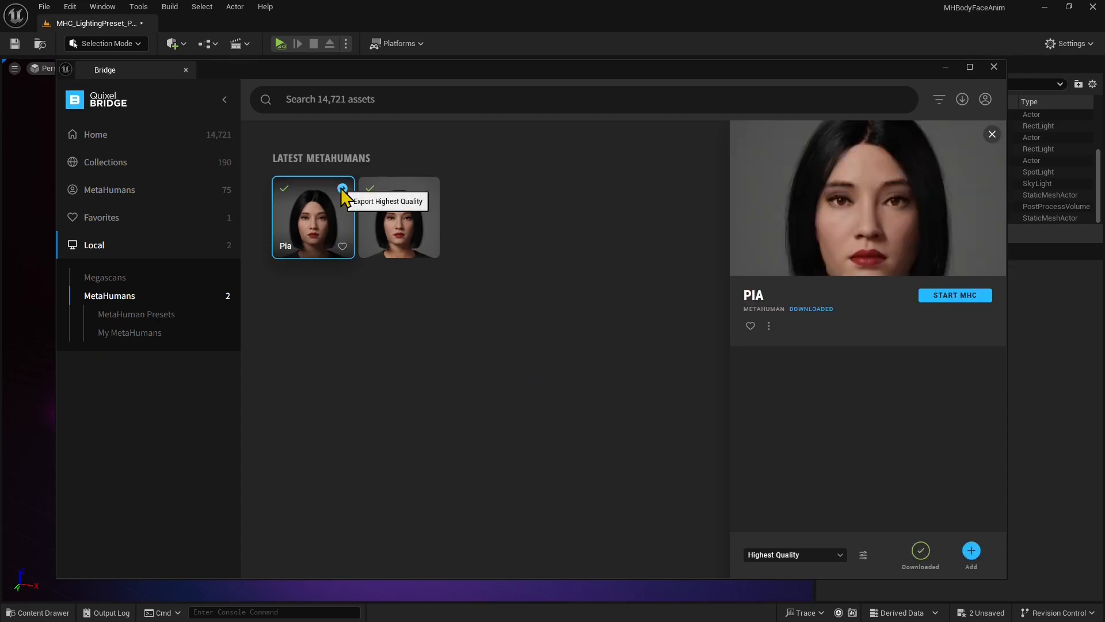
left_click(971, 551)
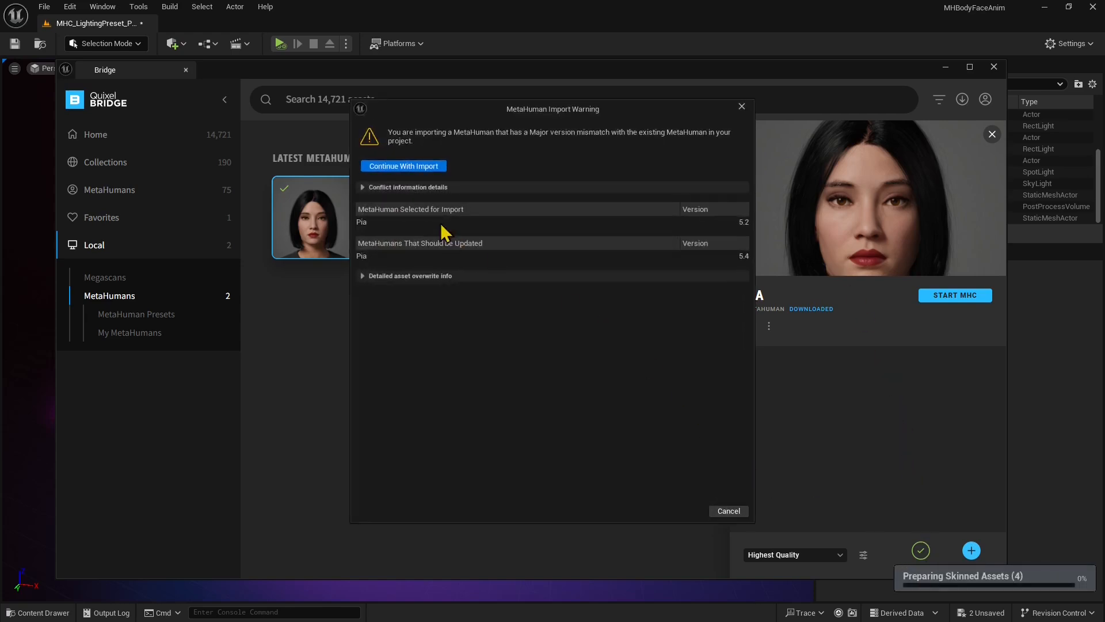
Expand the conflict information in the MetaHuman import warning, continue with the import and accept overwriting the common assets
left_click_drag(478, 112, 478, 157)
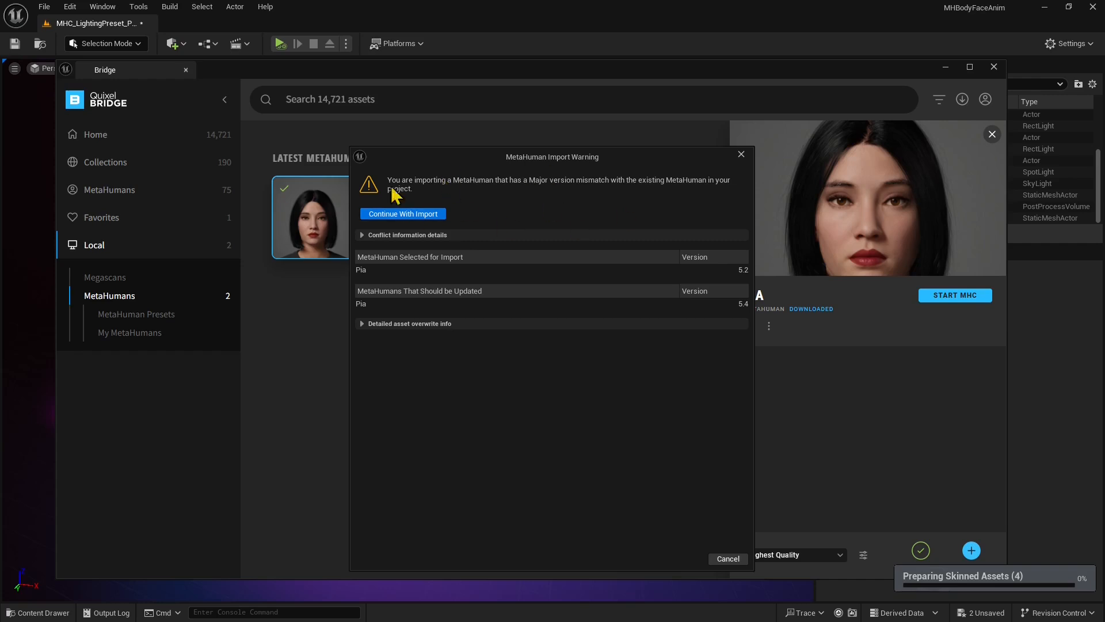
left_click(410, 236)
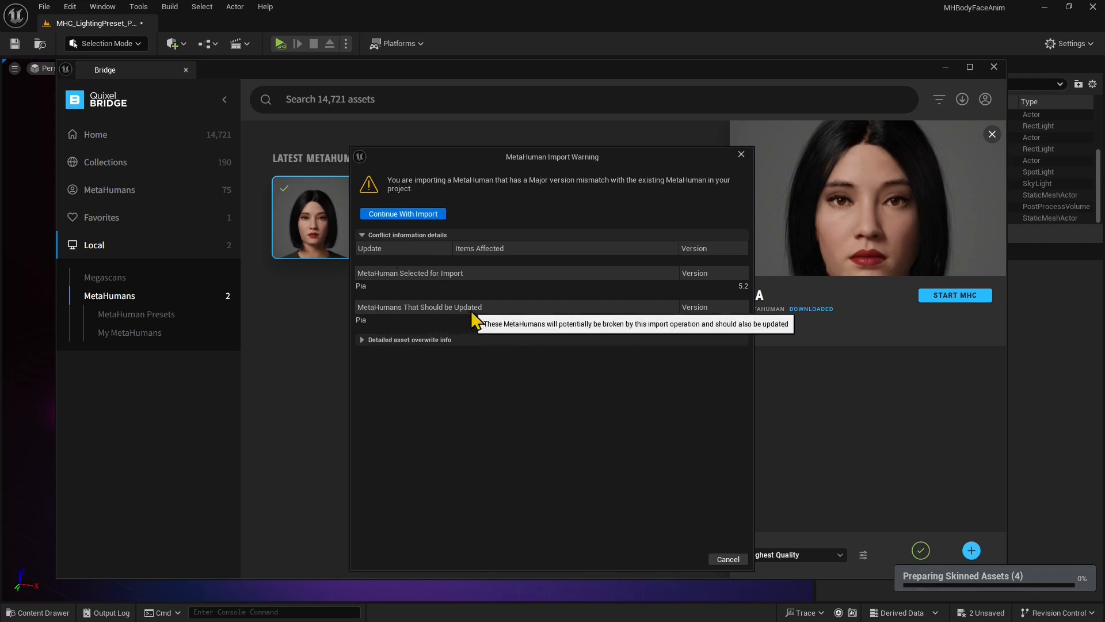
left_click(391, 214)
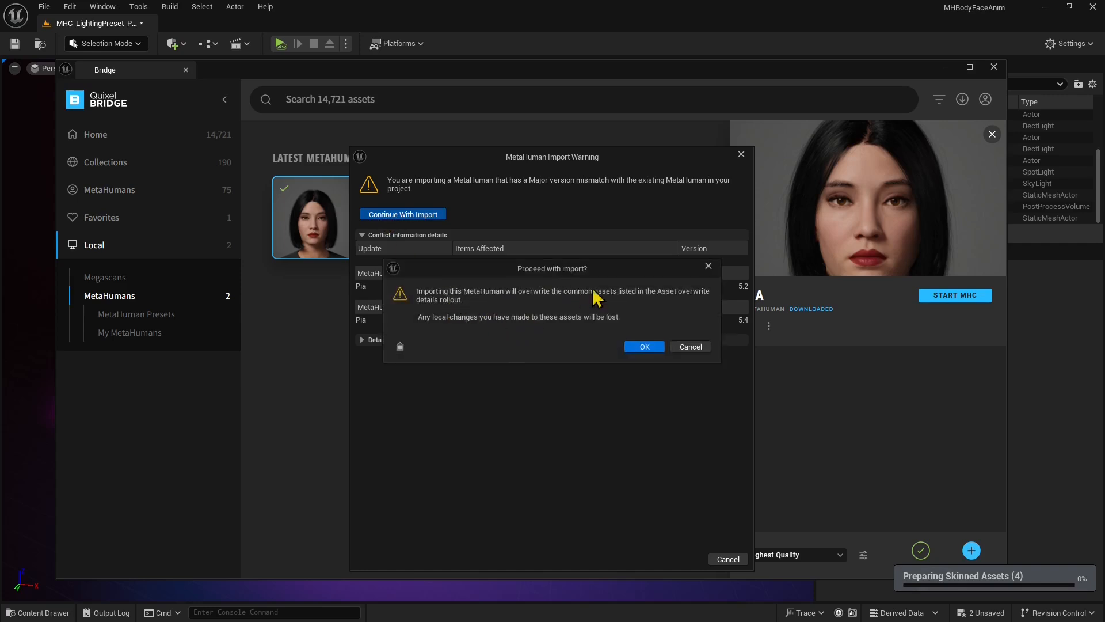
left_click(639, 347)
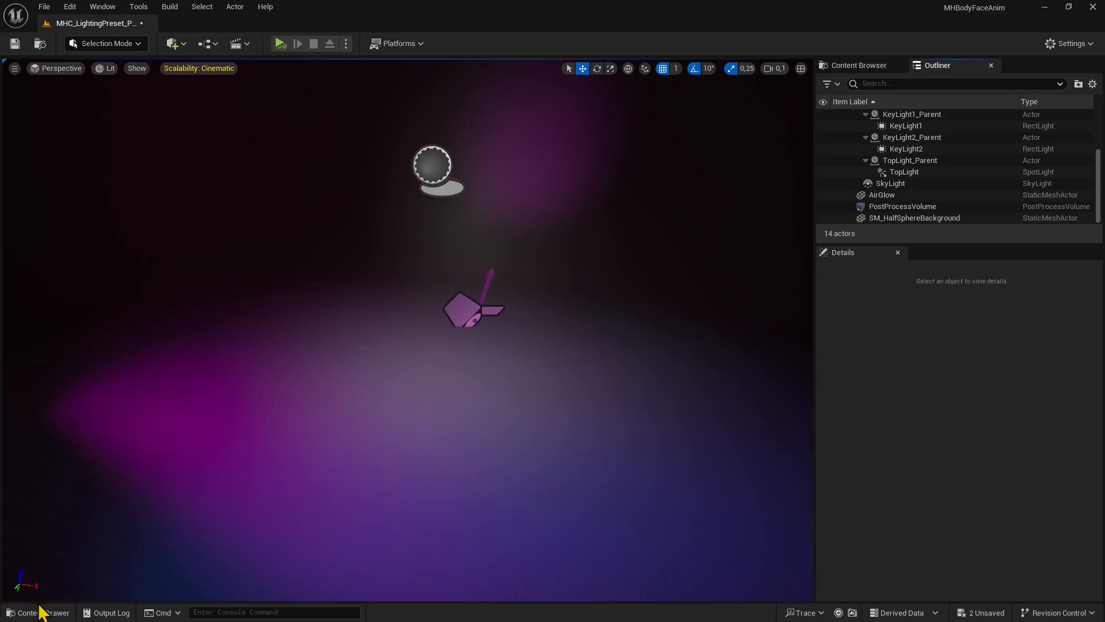
Examine the animation assets in the project's BodyAnimation content folder and return to the Content root
left_click(49, 612)
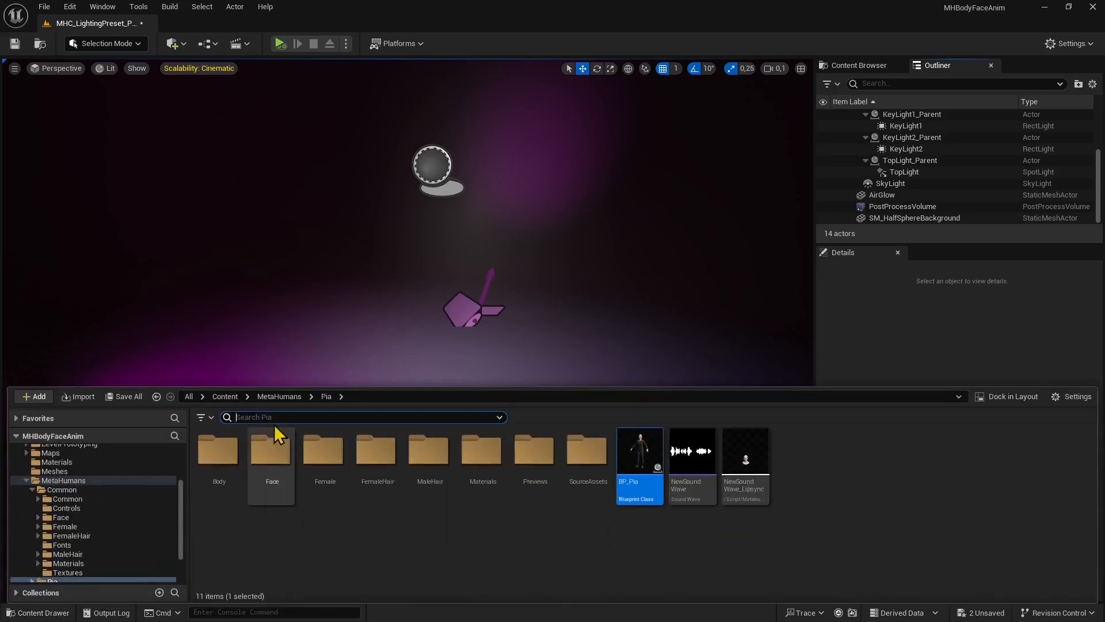
left_click(224, 396)
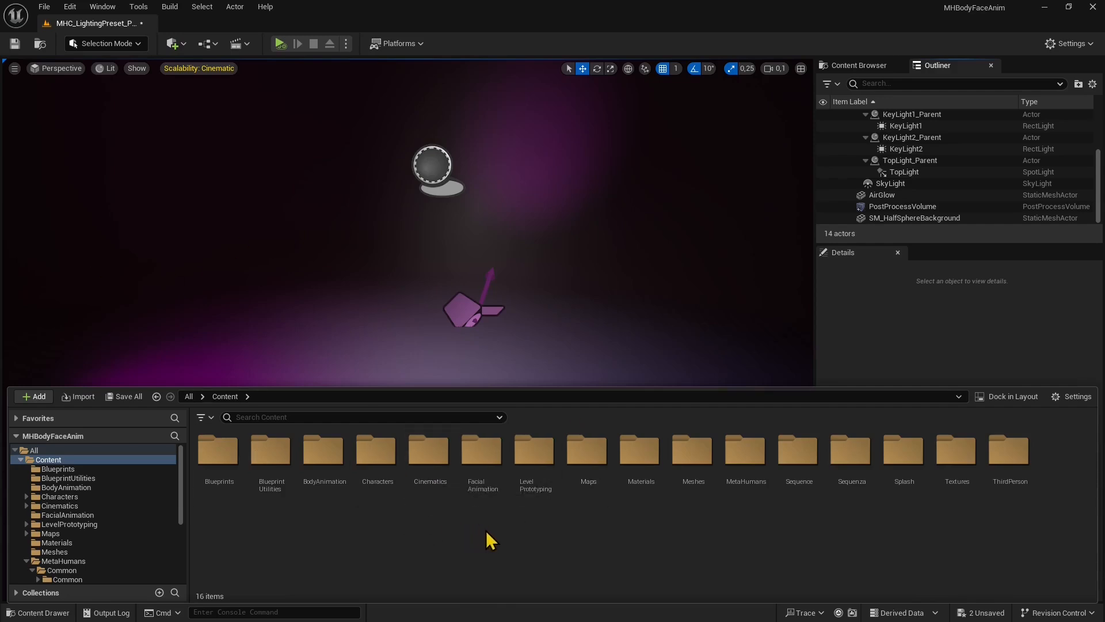
double_click(318, 454)
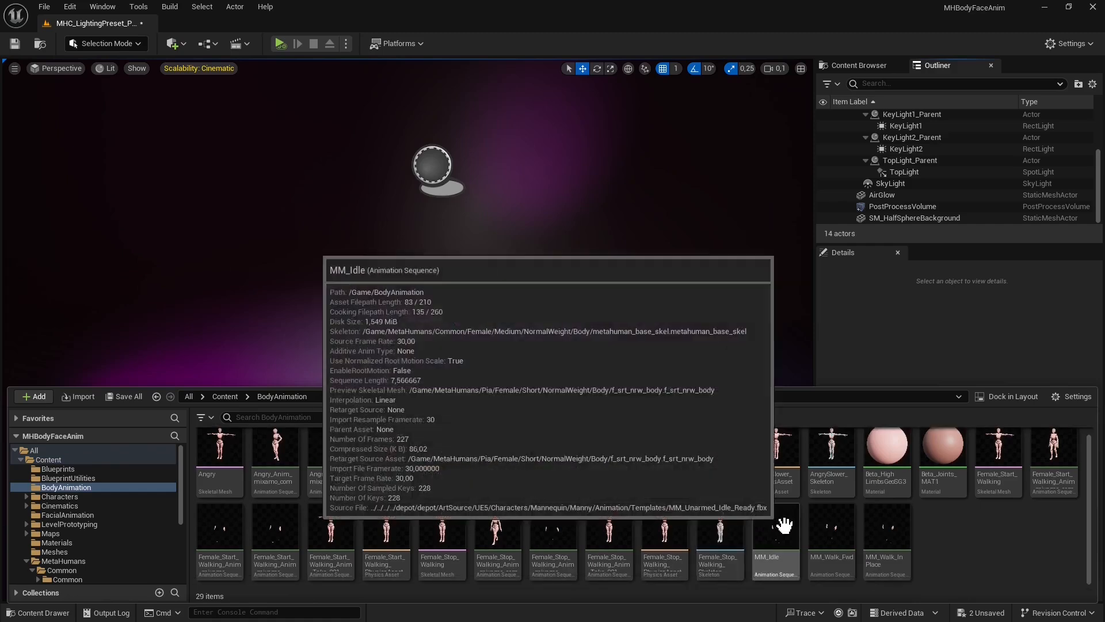
key("alt+Left")
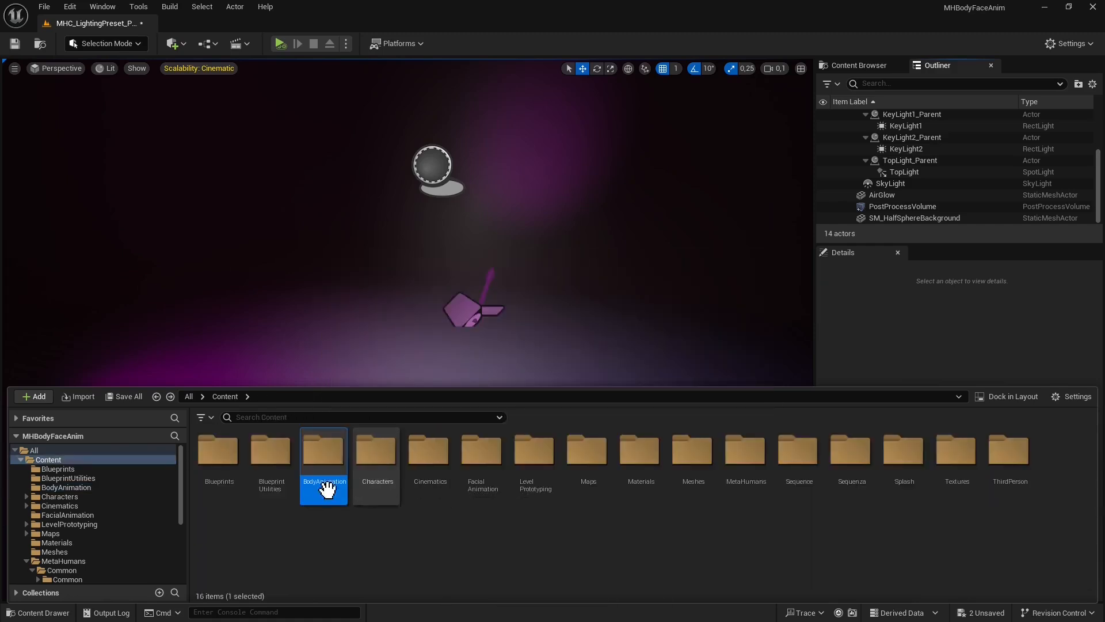
left_click(336, 535)
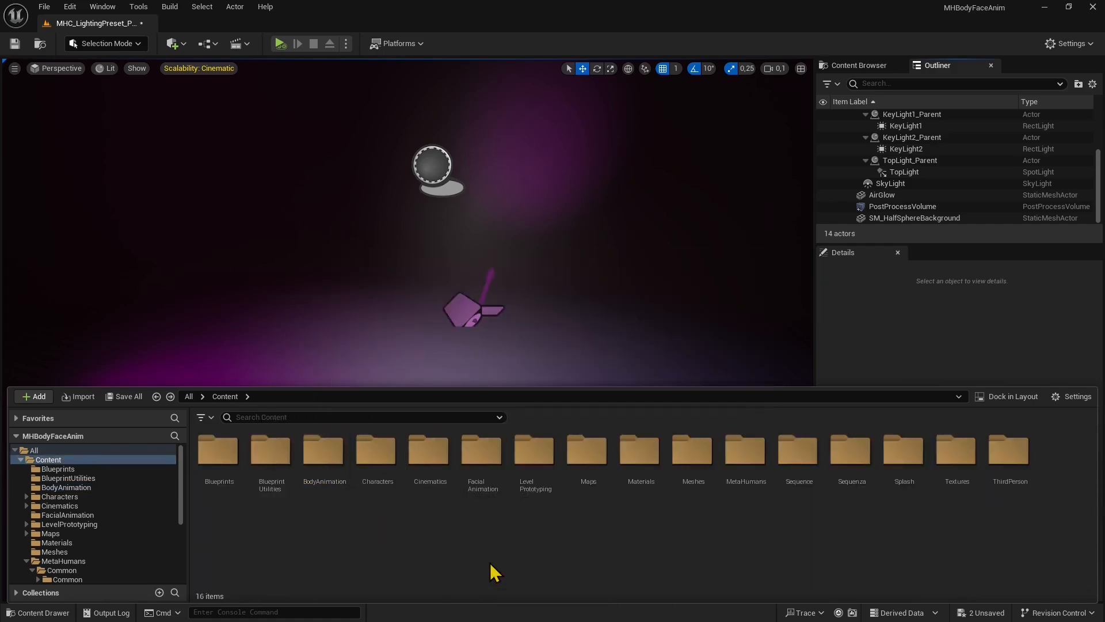
Check the BP_Pia_Scene_1_06_0 animation sequence in the FacialAnimation folder and return to the Content root
double_click(471, 451)
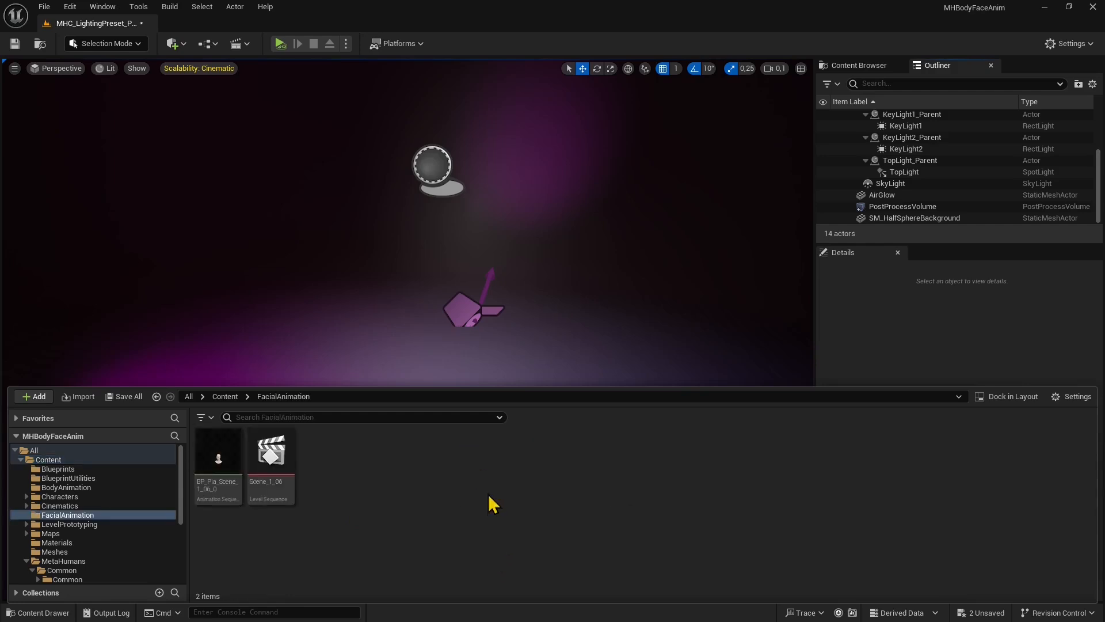
left_click(216, 482)
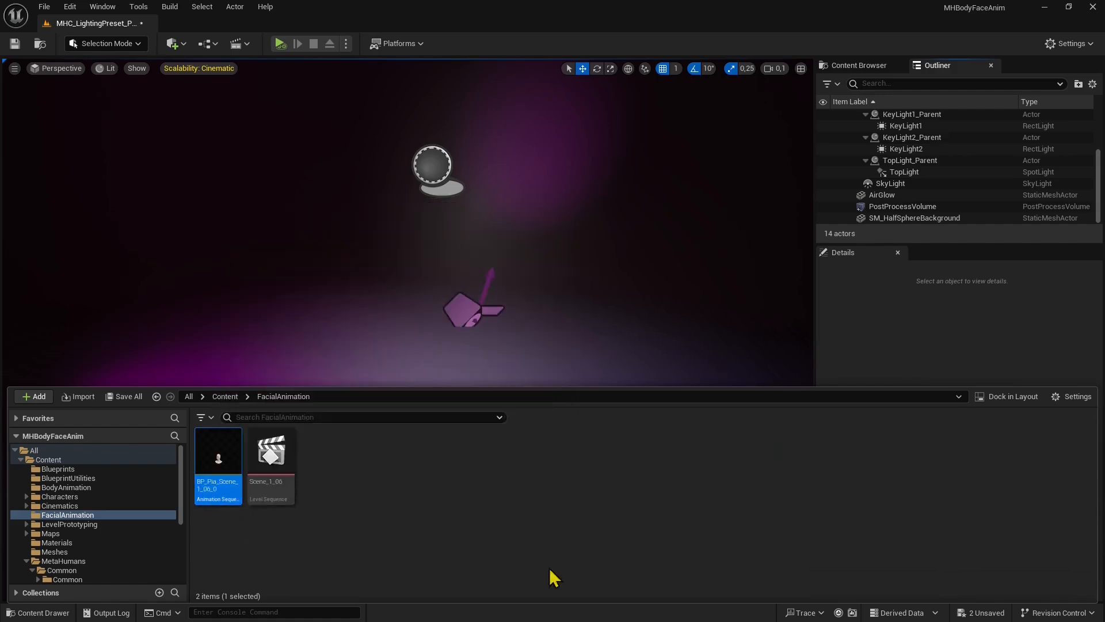
left_click(224, 397)
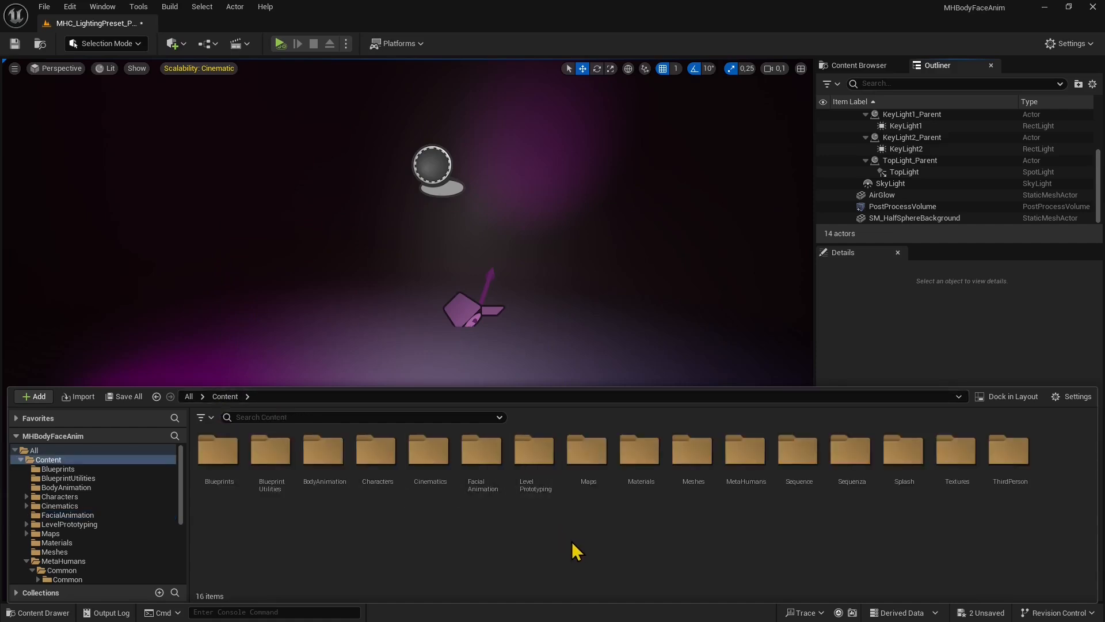
Open the Pia folder inside MetaHumans and locate its Body and Face subfolders
left_click(732, 486)
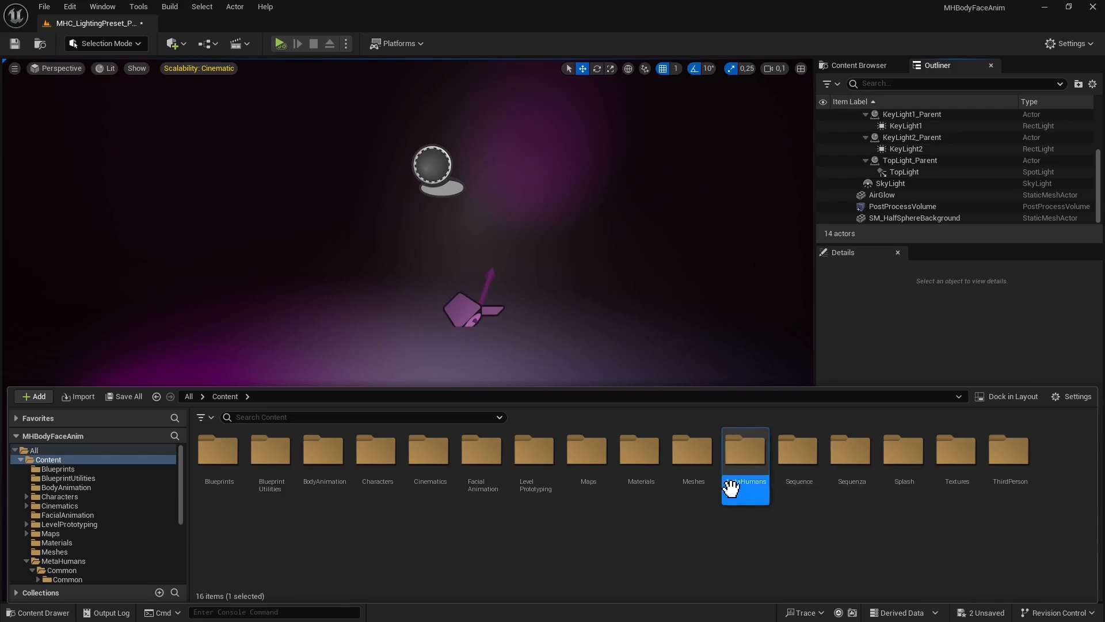
double_click(732, 462)
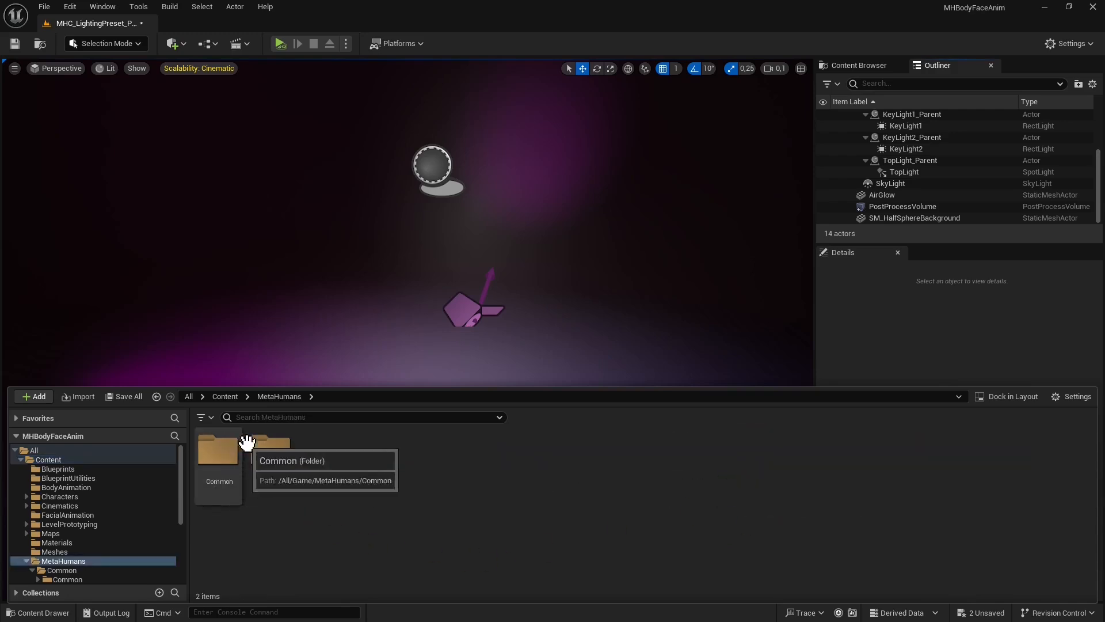
left_click(268, 455)
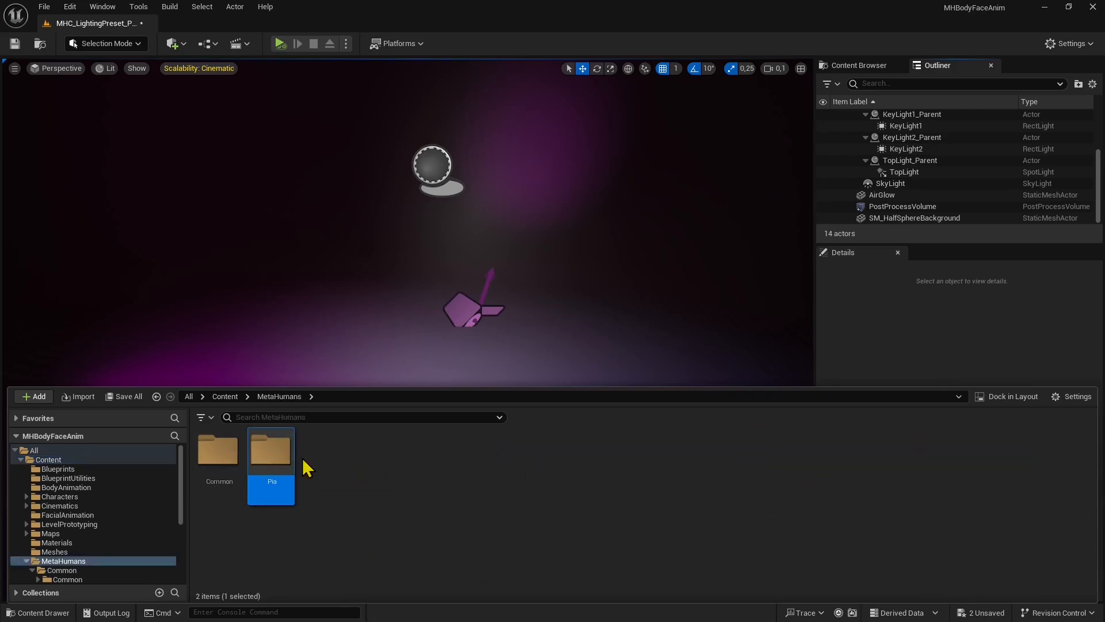
double_click(271, 452)
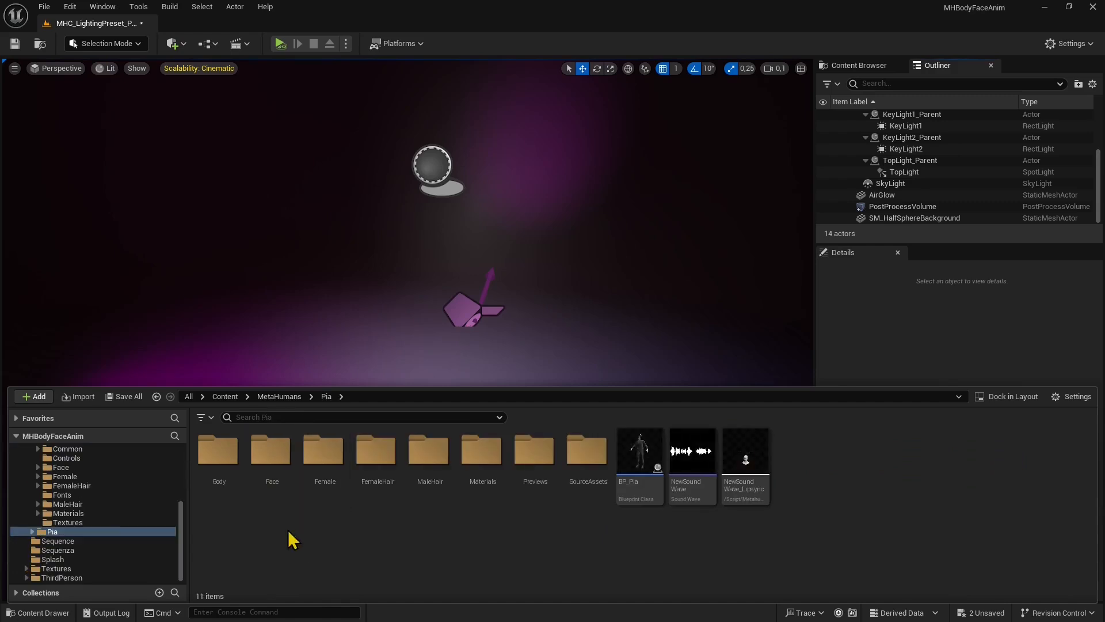
left_click(224, 483)
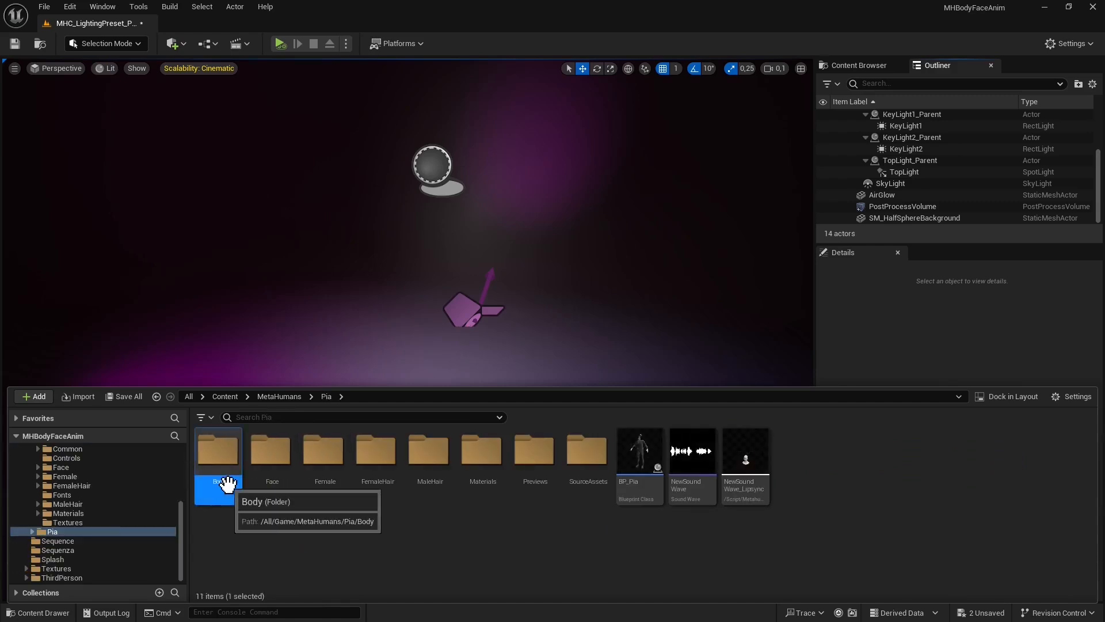
left_click(257, 491)
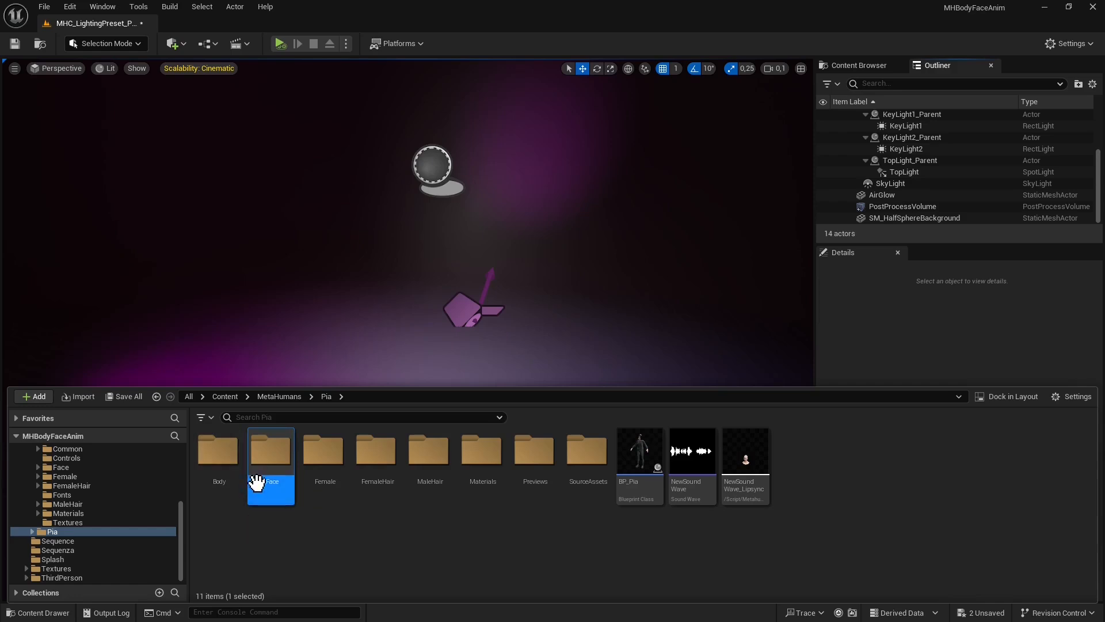
Place the BP_Pia blueprint from the Pia folder in the level and move the character closer to the camera
left_click(639, 455)
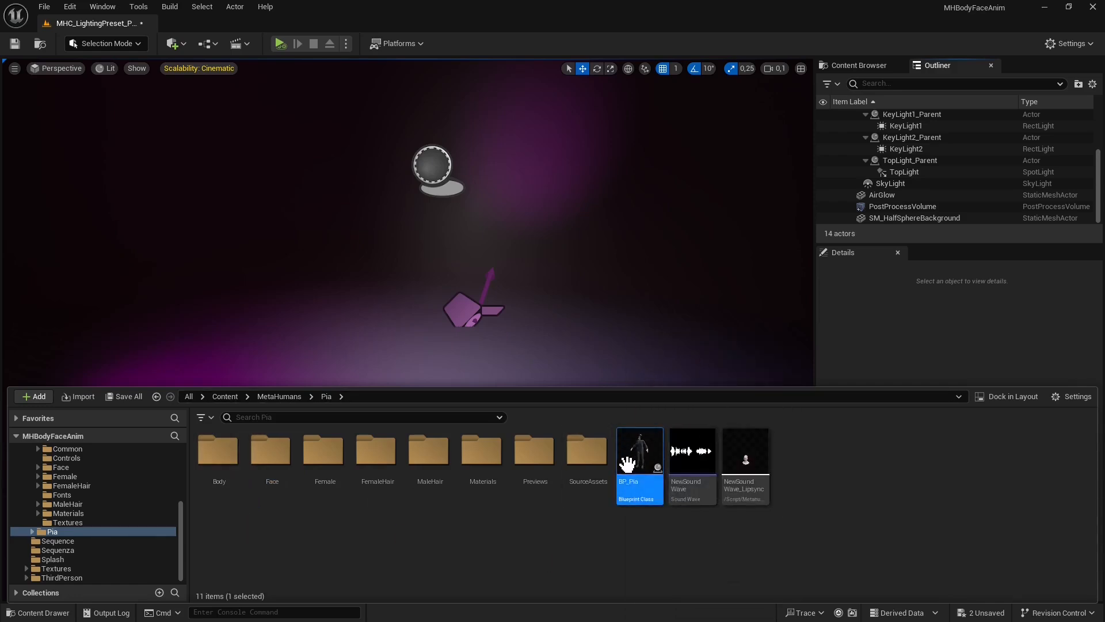
left_click_drag(633, 467, 424, 449)
left_click_drag(364, 397, 402, 338)
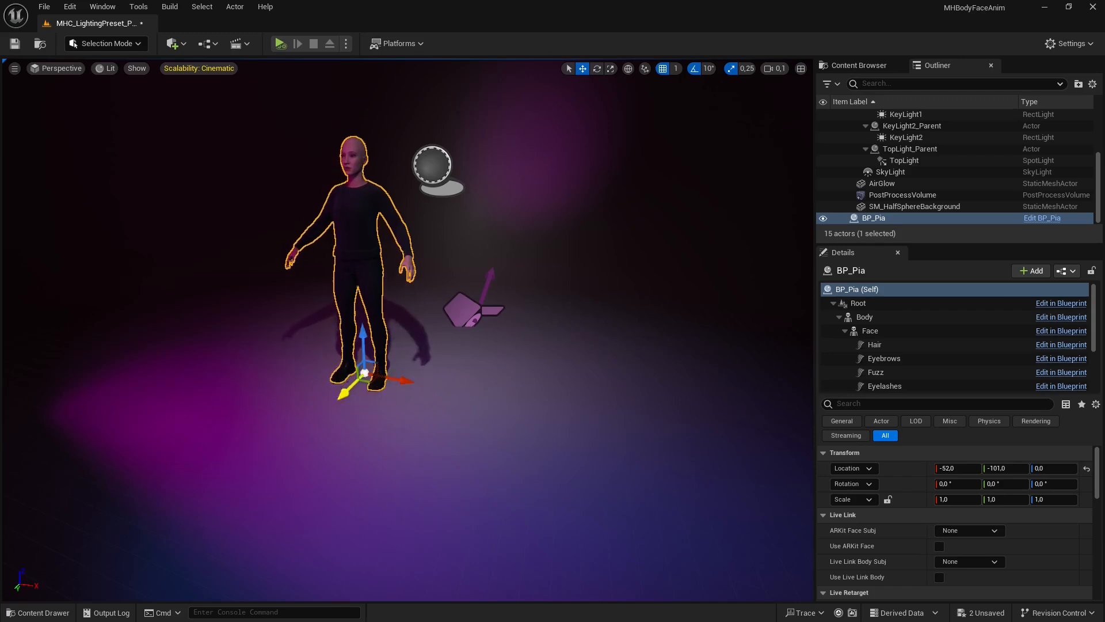
left_click_drag(343, 394, 423, 437)
Locate the Face_AnimBP animation blueprint in the Face folder of the MetaHumans Common folder
left_click(38, 613)
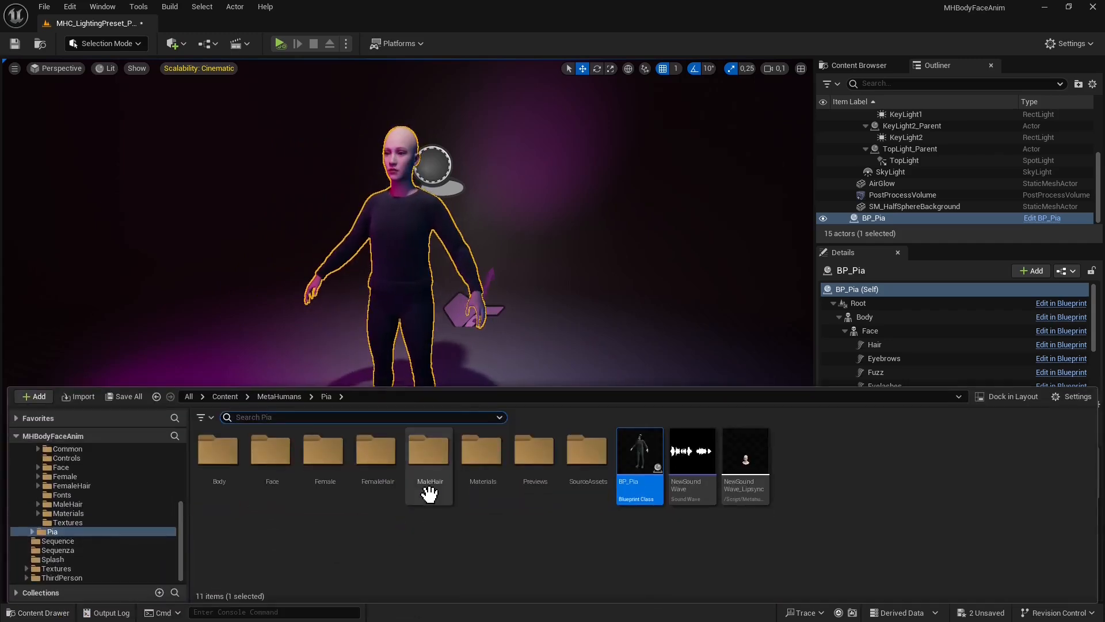
left_click(290, 395)
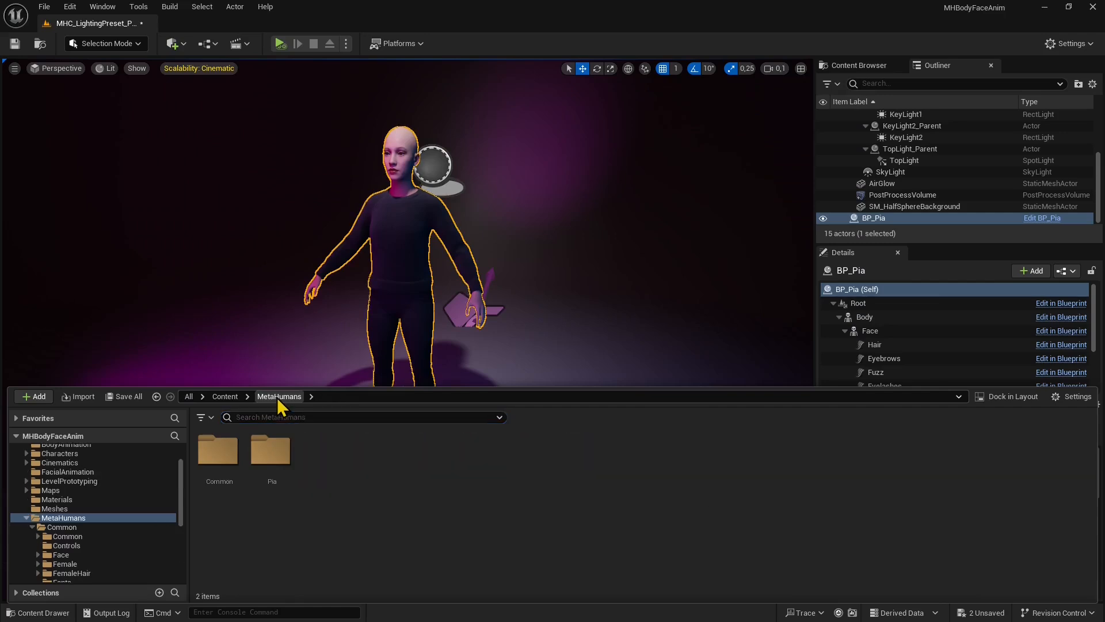
left_click(270, 467)
left_click(318, 495)
left_click(219, 454)
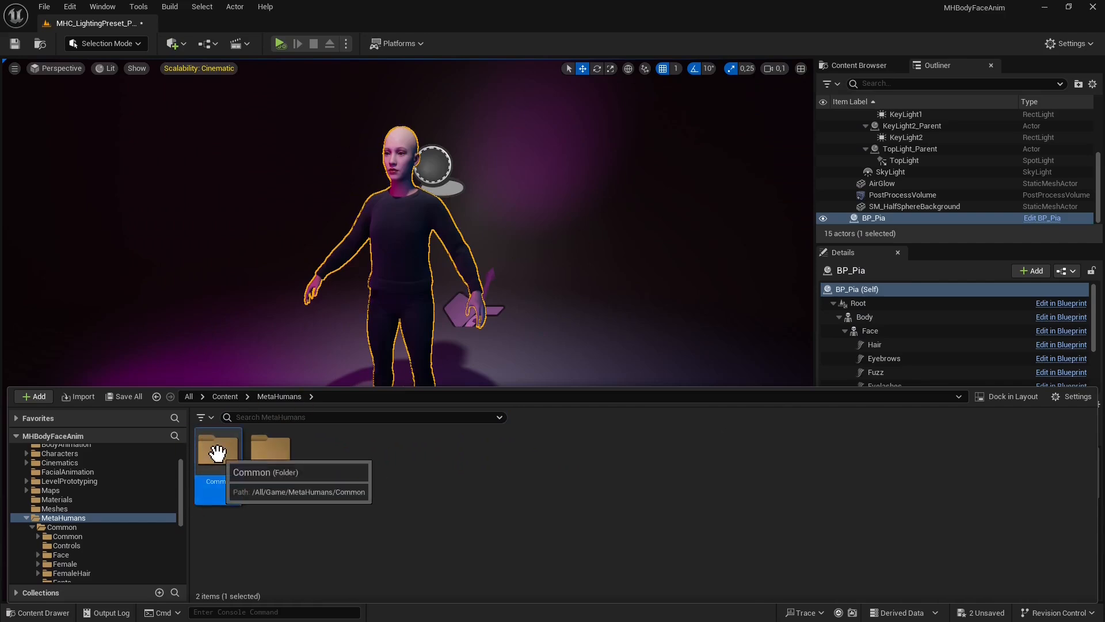
double_click(219, 453)
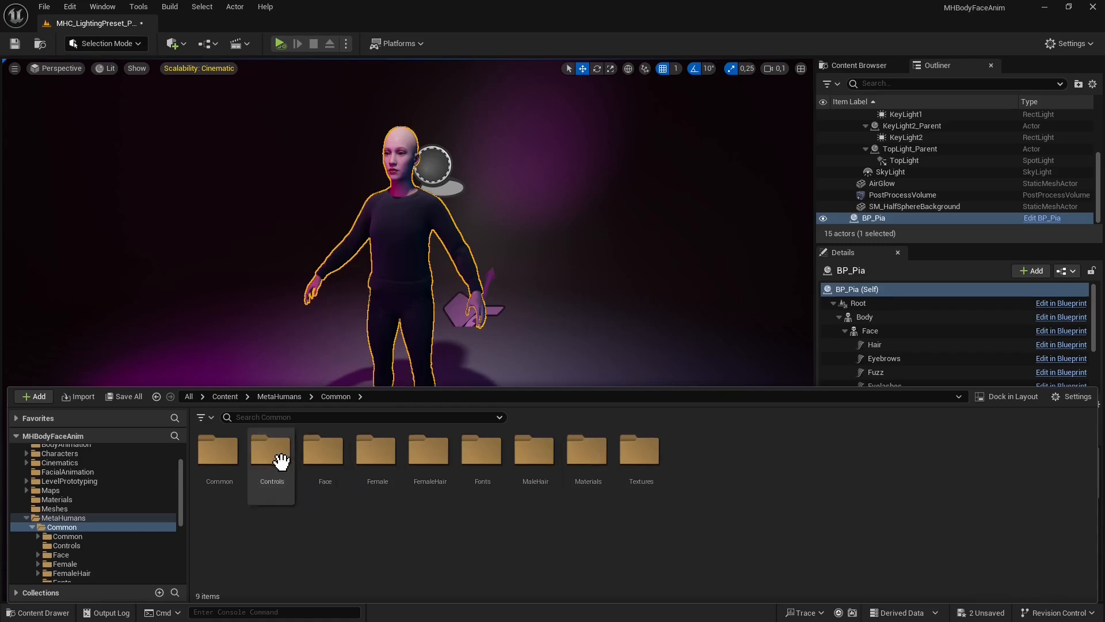
double_click(319, 466)
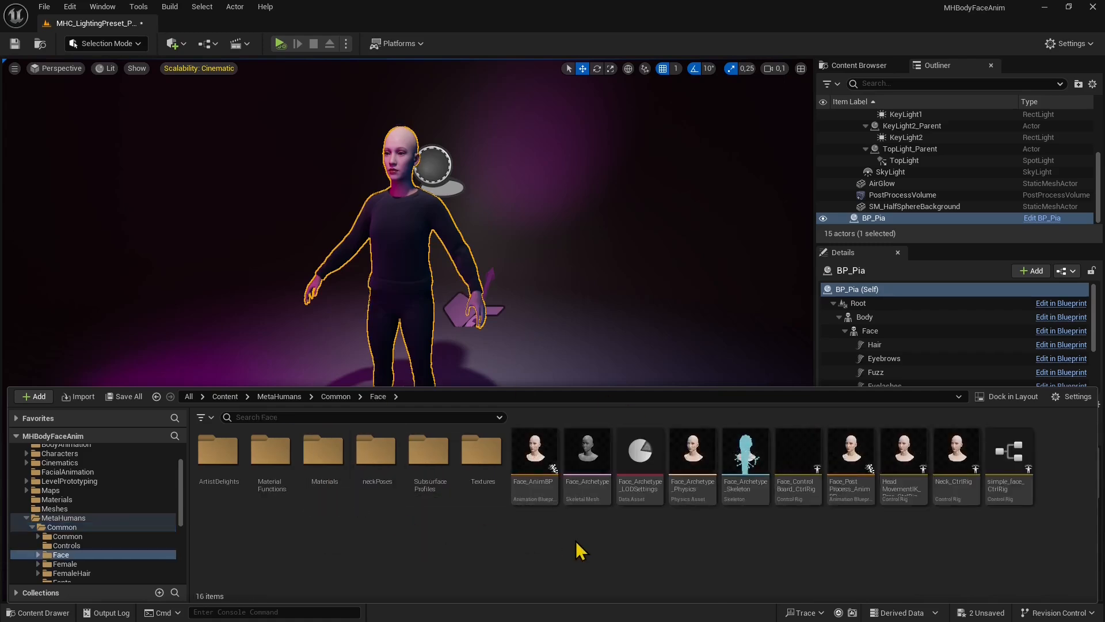
left_click(544, 499)
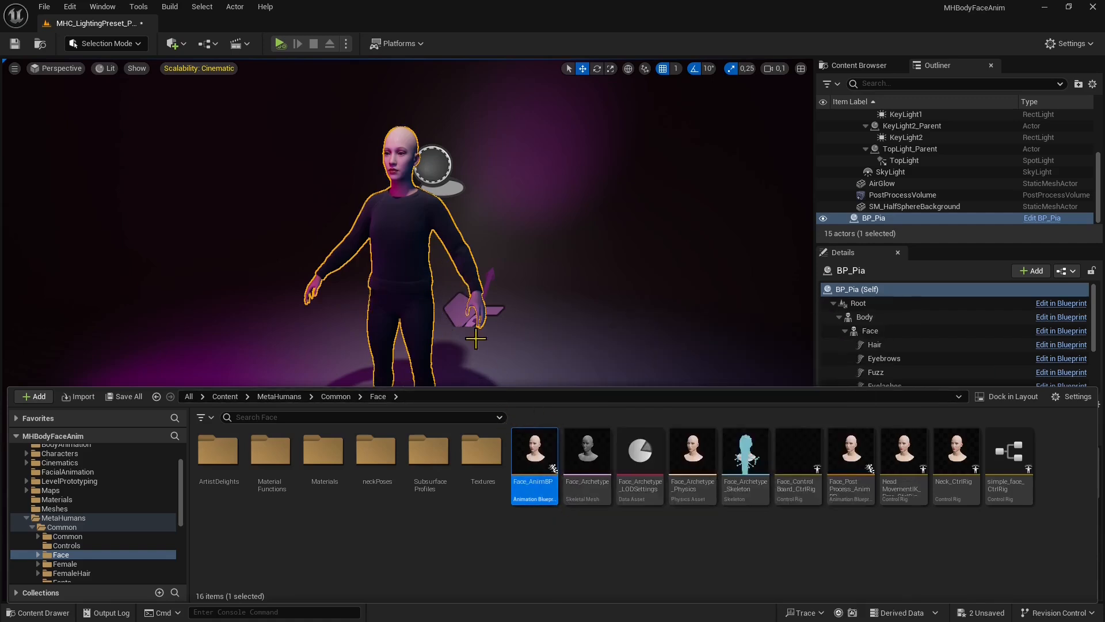
mouse_move(536, 462)
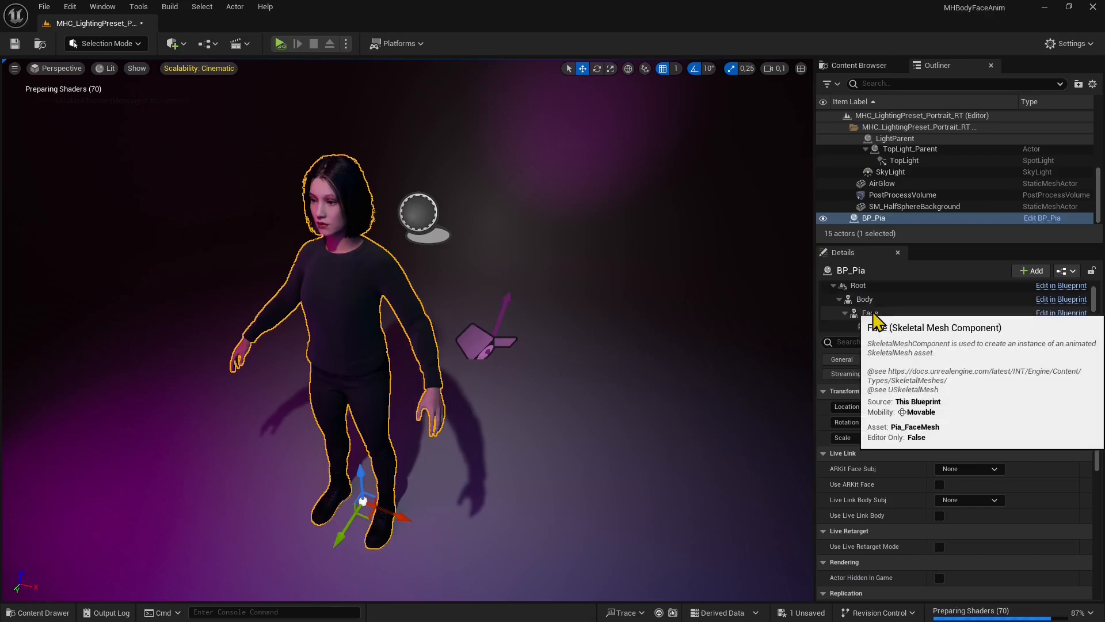
Set BP_Pia's Face component to Use Animation Asset and assign the BP_Pia_Scene_1_06_0 sequence as its animation to play
left_click(869, 329)
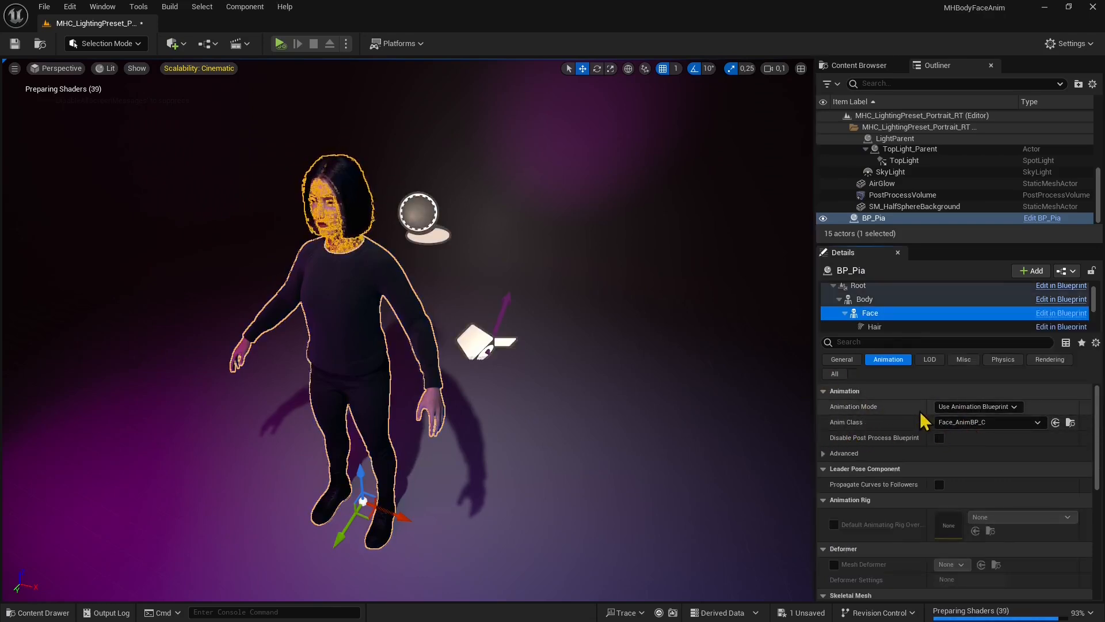
left_click(973, 423)
left_click(971, 406)
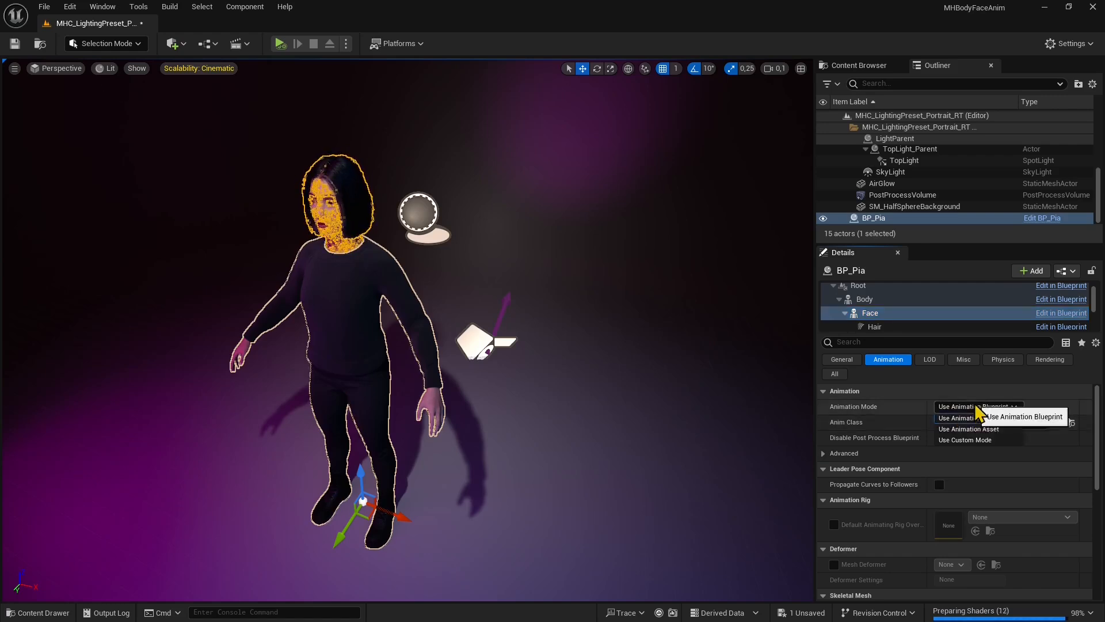
left_click(972, 448)
left_click(972, 408)
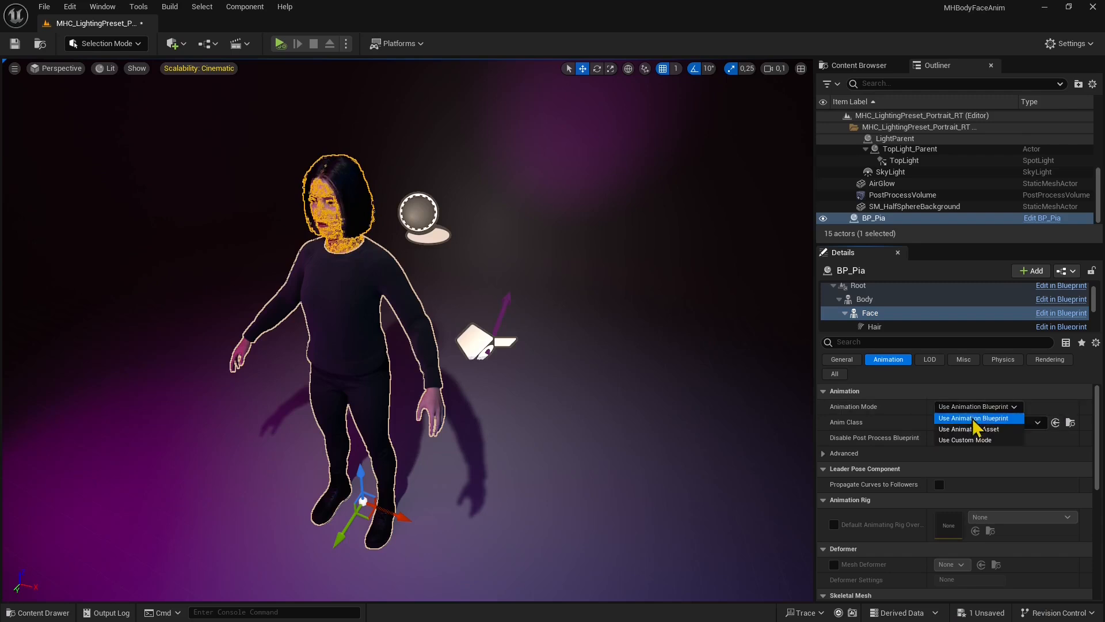
left_click(972, 429)
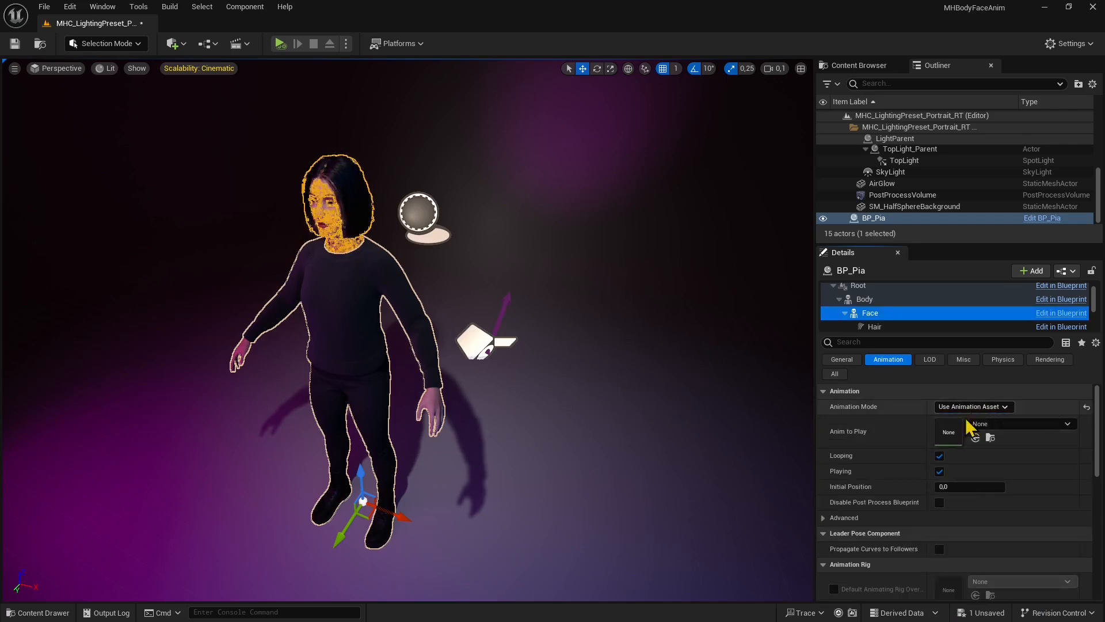
left_click(982, 426)
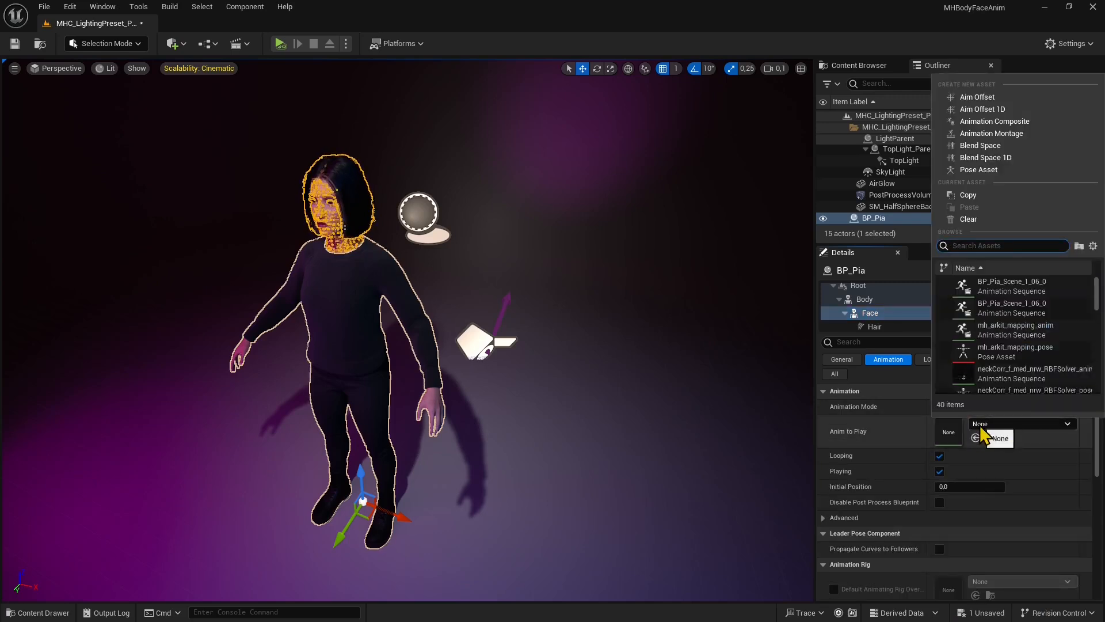
left_click(1004, 286)
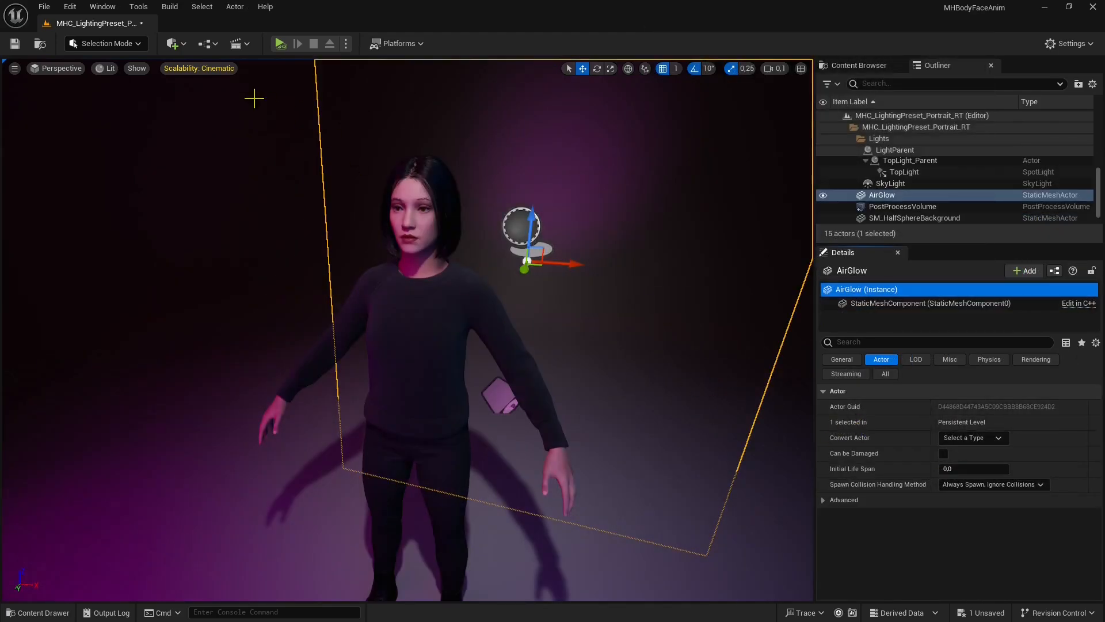
Simulate the level to preview the facial animation, stop it, and collapse the MHC_LightingPreset_Portrait_RT folder among the scene actors
left_click(279, 44)
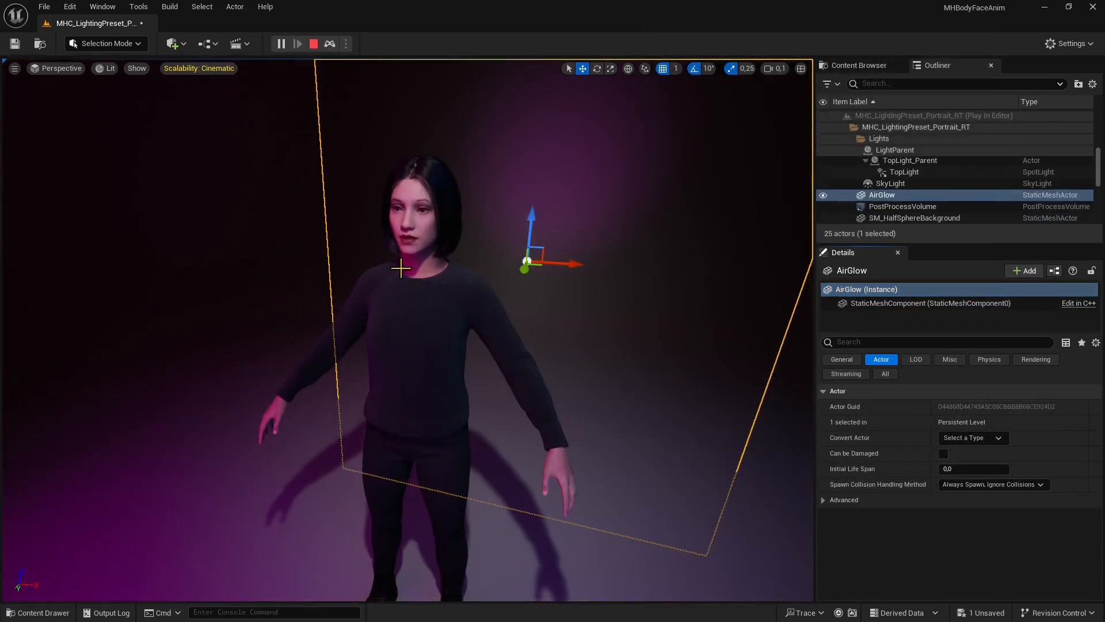
left_click(314, 45)
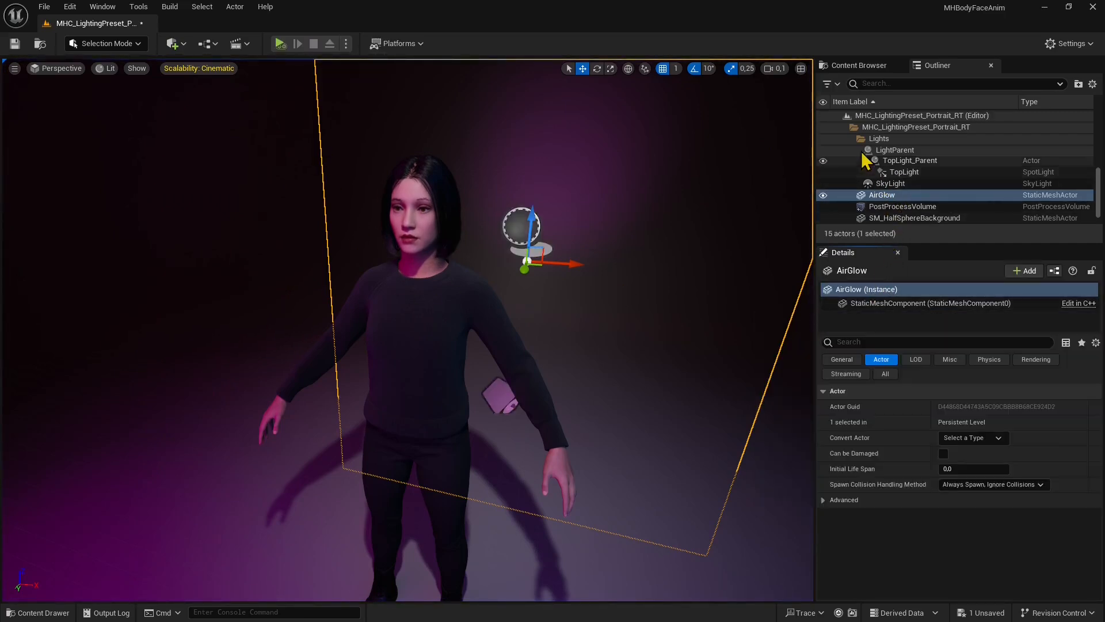
scroll(852, 129, "up", 5)
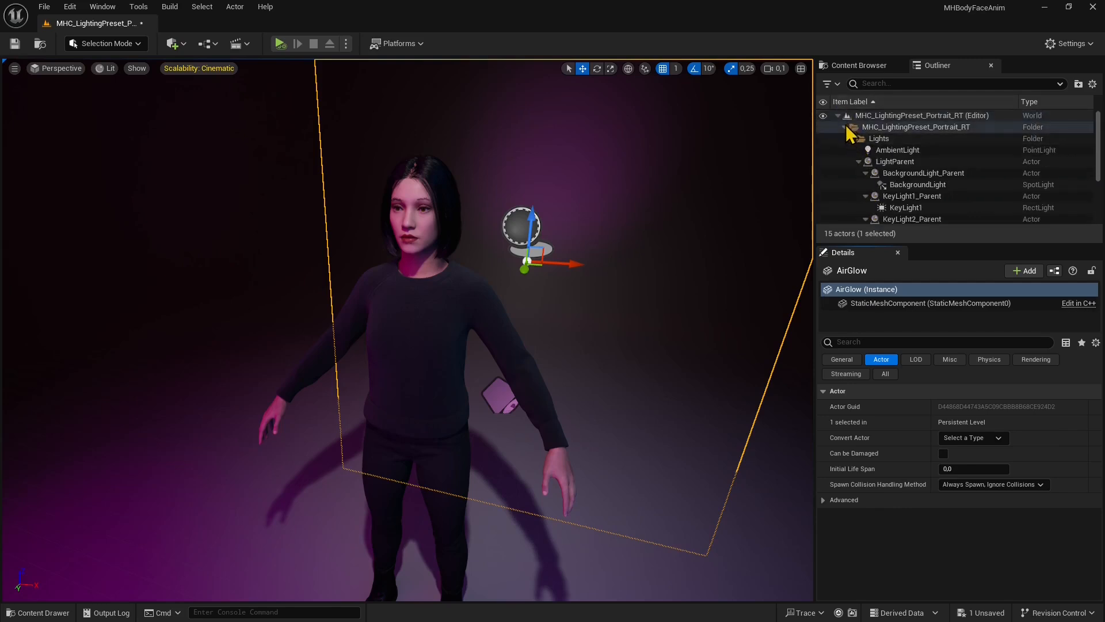
left_click(845, 127)
Set BP_Pia's Body component to Use Animation Asset and assign the AngrySlower_Anim_mixamo_com1 sequence as its animation to play
left_click(878, 141)
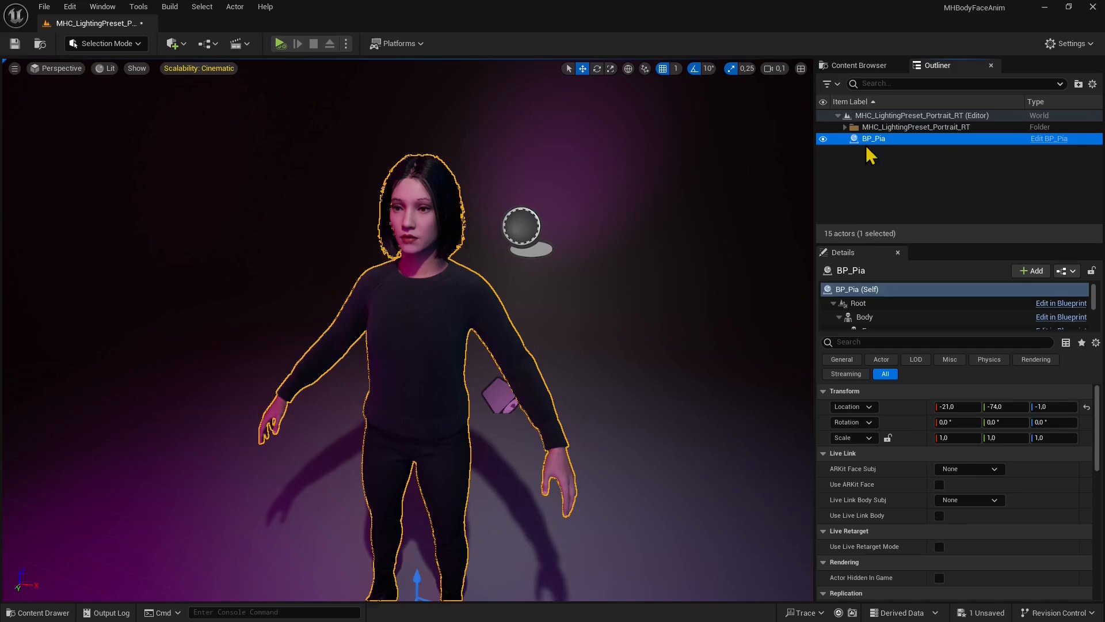
left_click(870, 323)
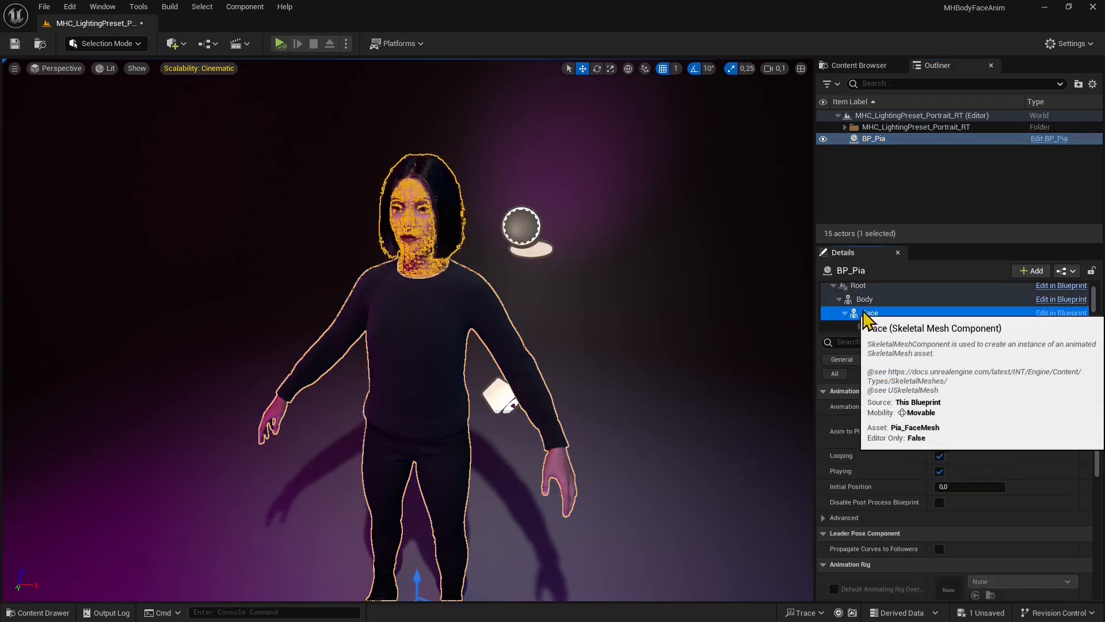
left_click(863, 299)
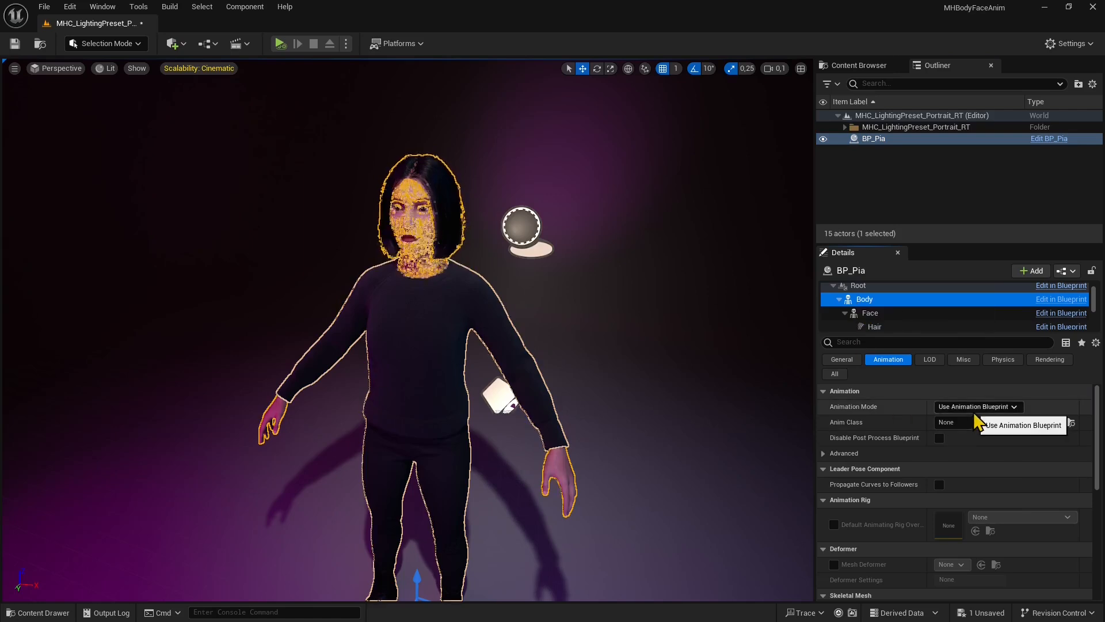
left_click(976, 406)
left_click(981, 430)
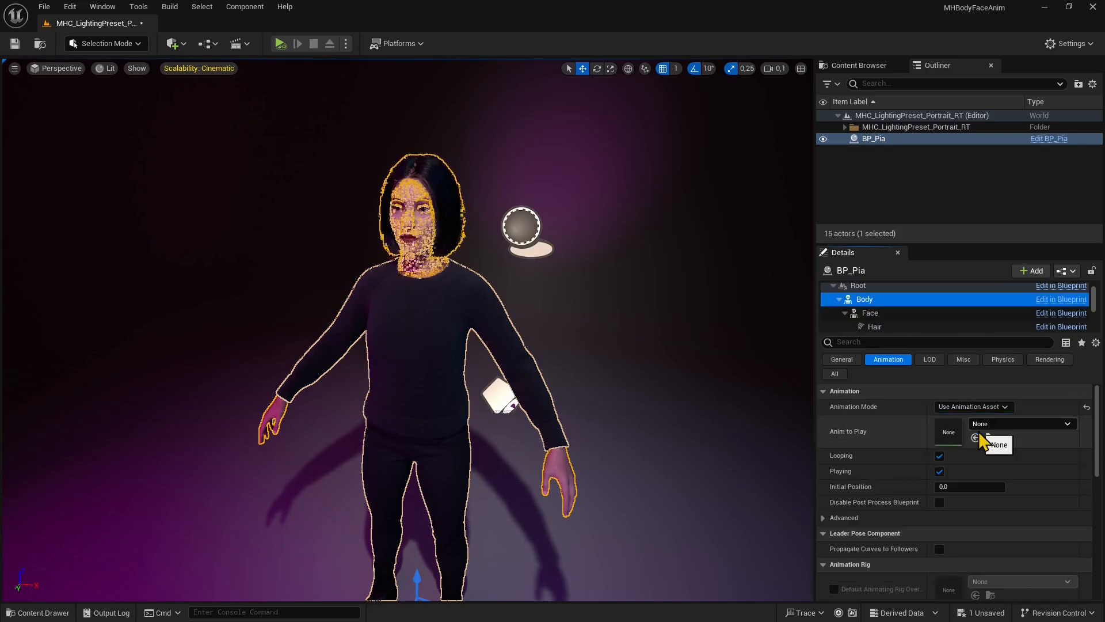
left_click(983, 425)
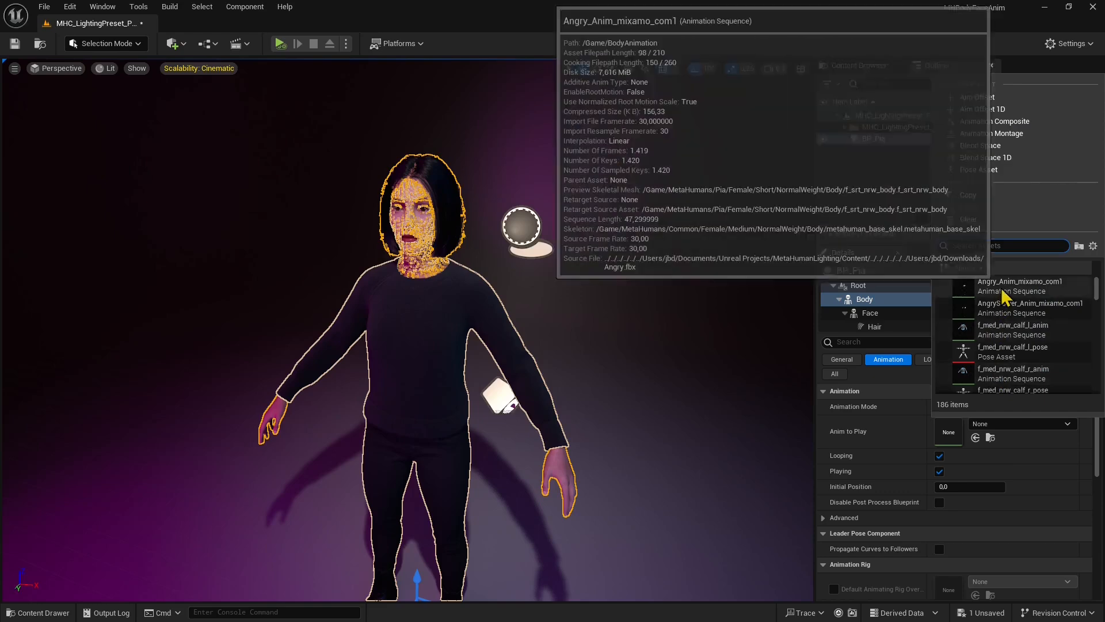
left_click(1020, 305)
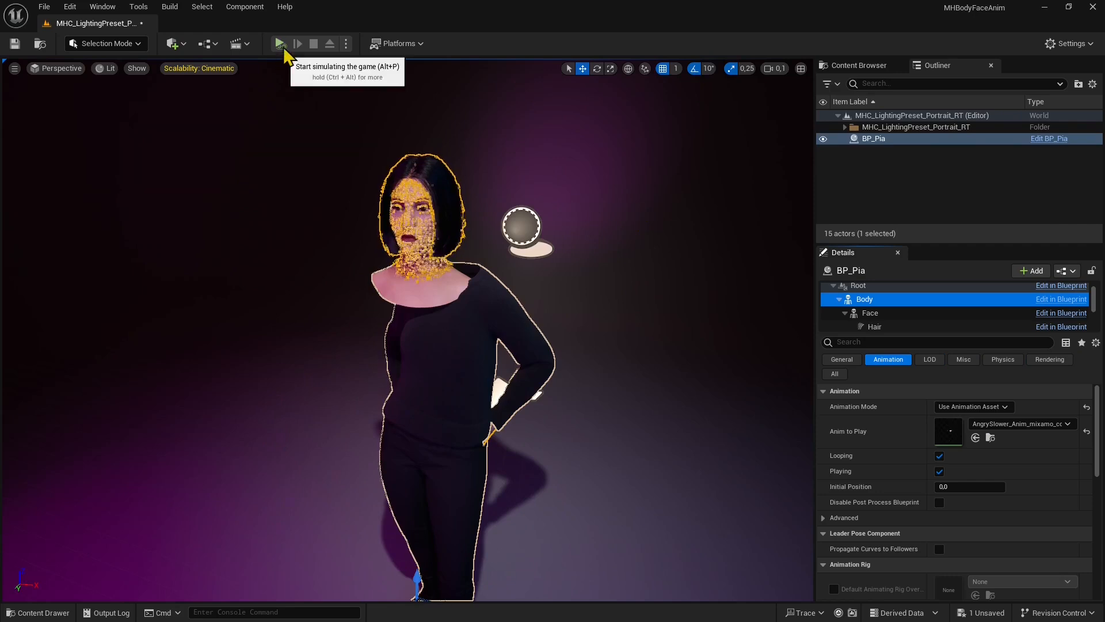
Simulate the level to check how the body and facial animations play together on Pia, and stop the simulation
left_click(280, 43)
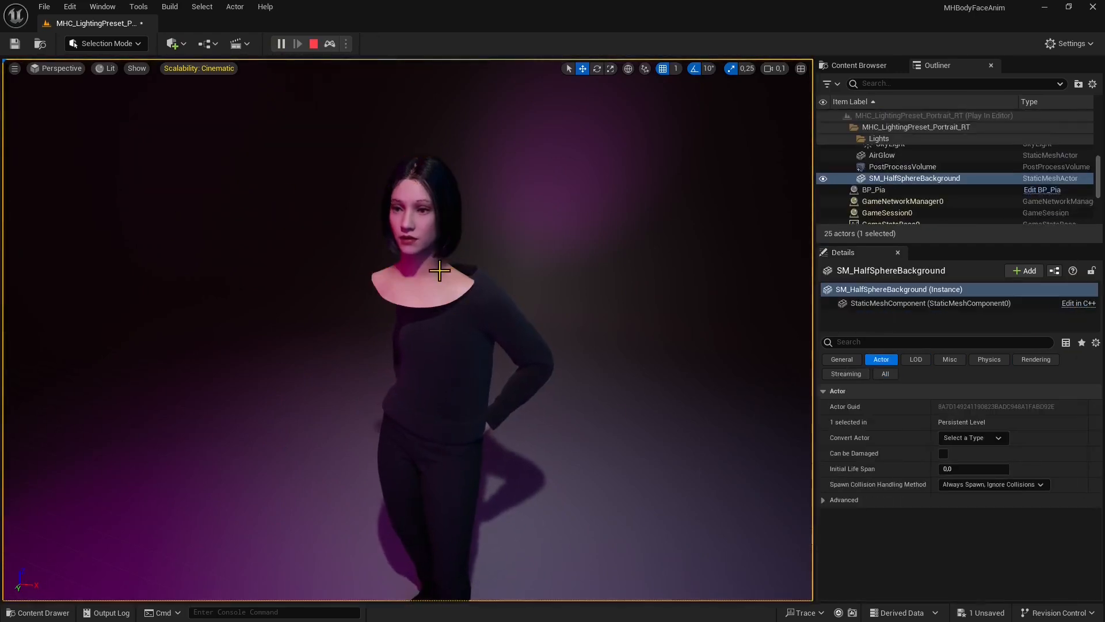
left_click(429, 374)
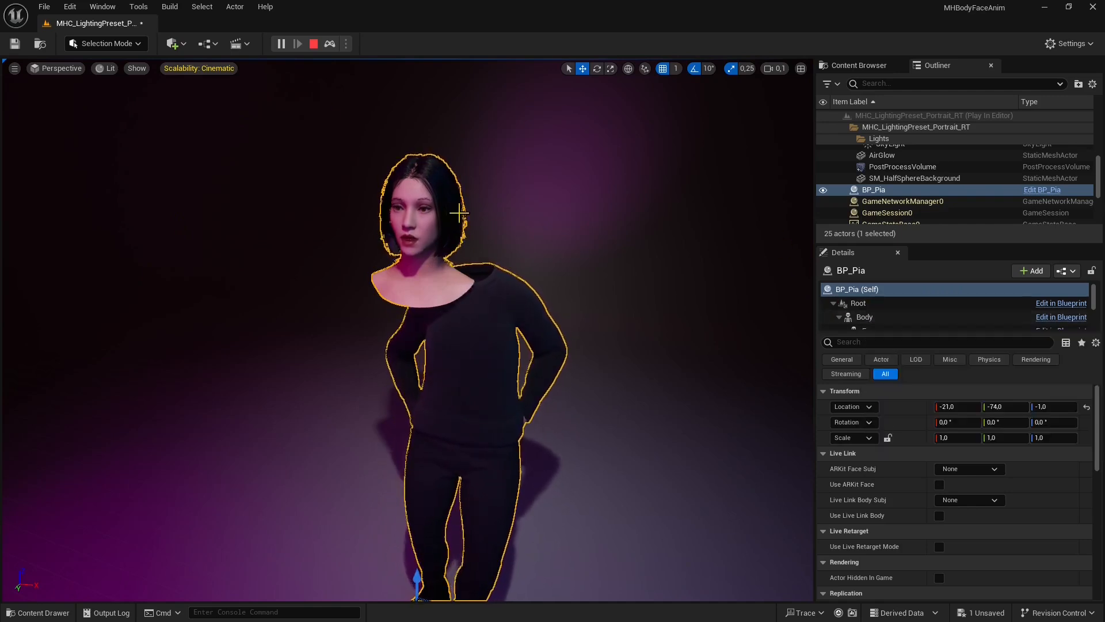
key("Escape")
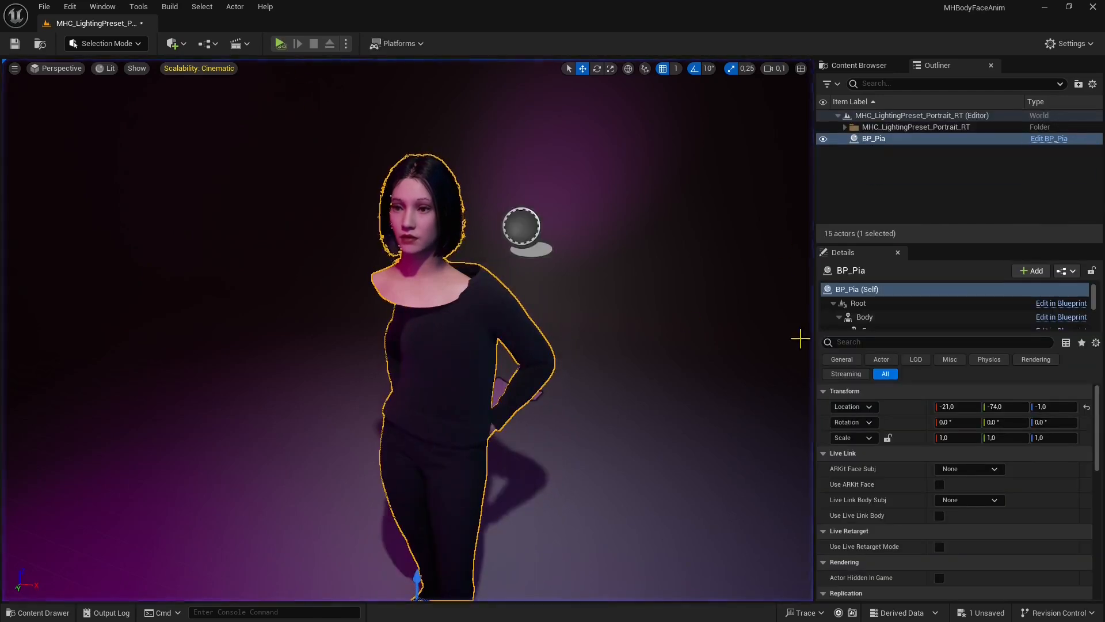
Turn on Disable Post Process Blueprint for BP_Pia's Face component and test it with a short simulation
left_click(864, 317)
scroll(895, 314, "down", 1)
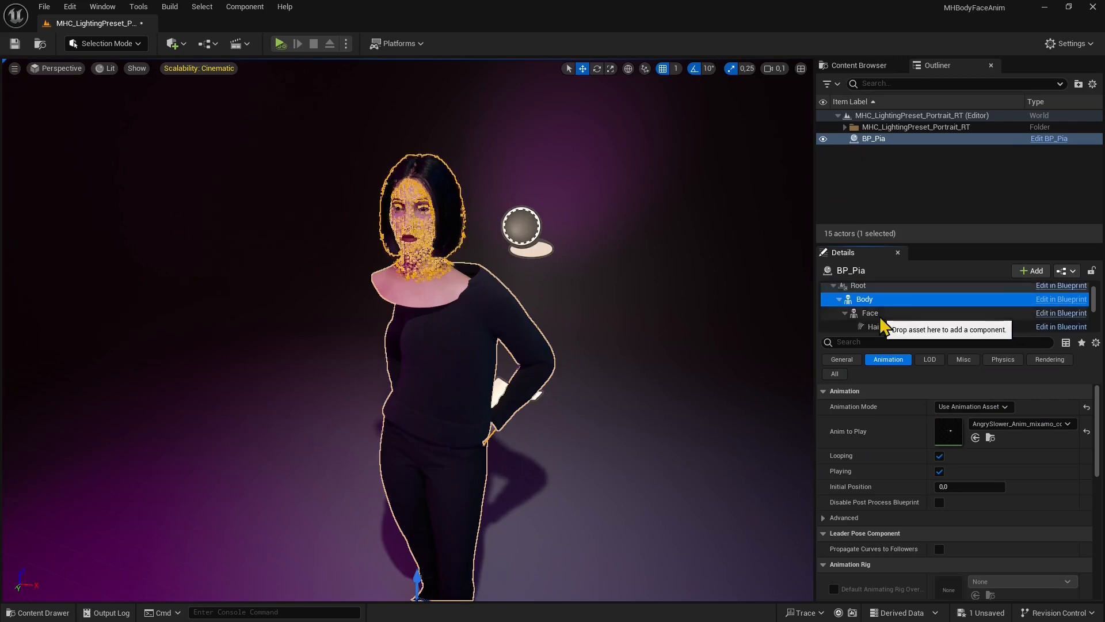
left_click(870, 313)
scroll(879, 321, "down", 1)
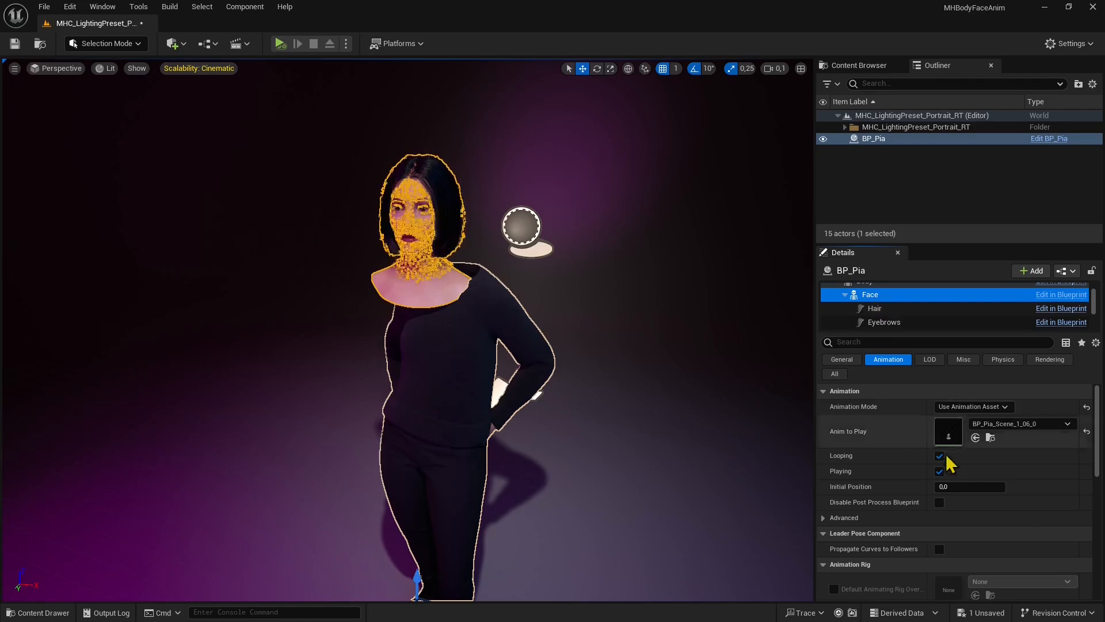
left_click(940, 503)
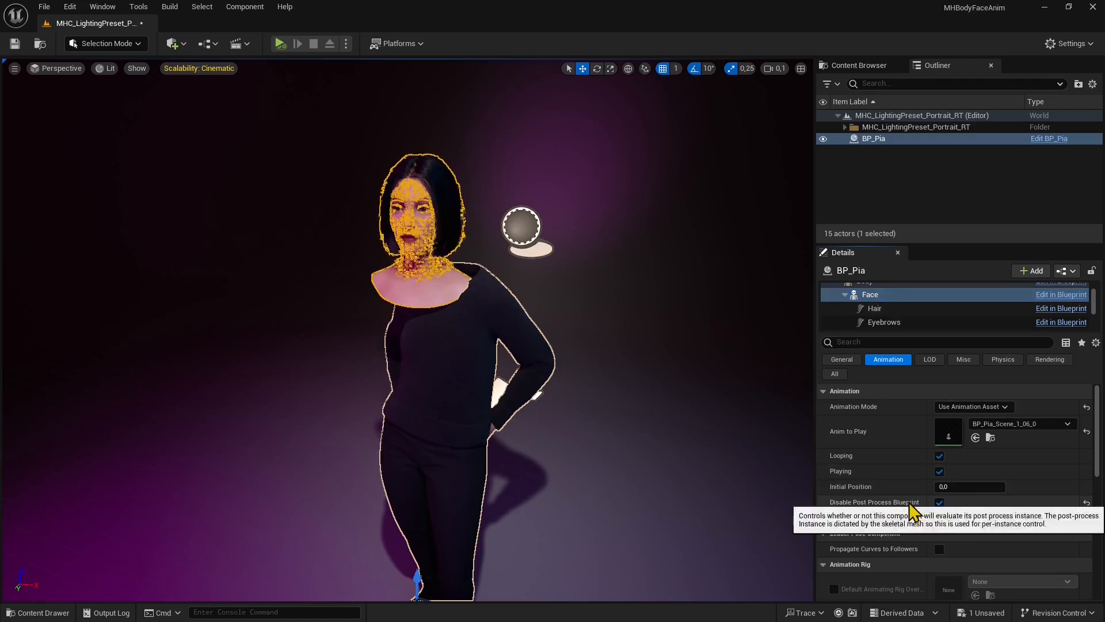
left_click(279, 44)
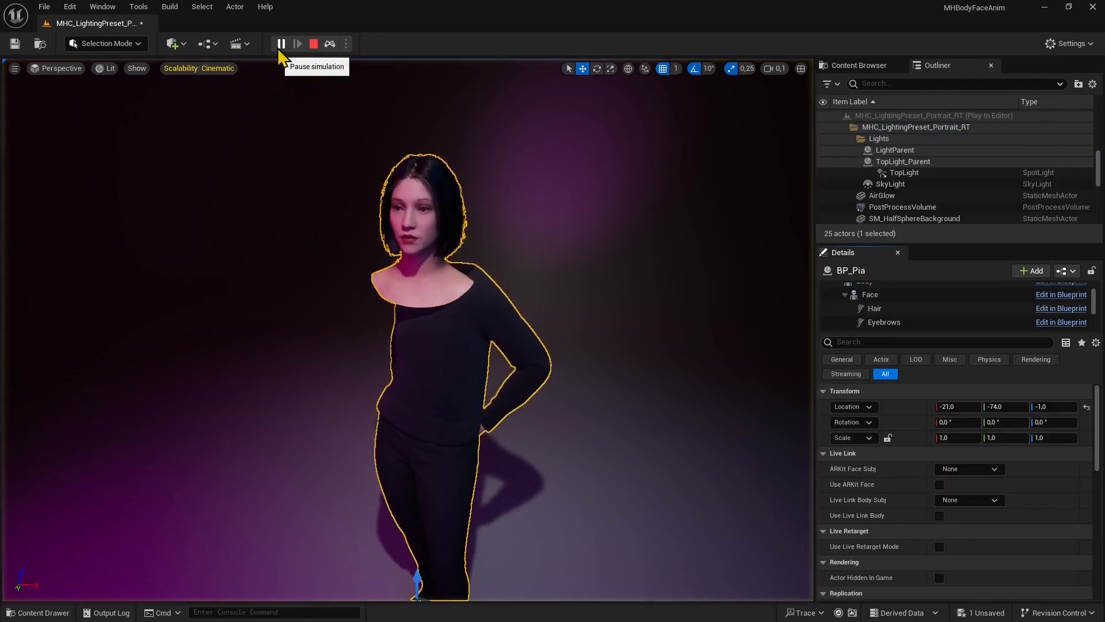
left_click(313, 44)
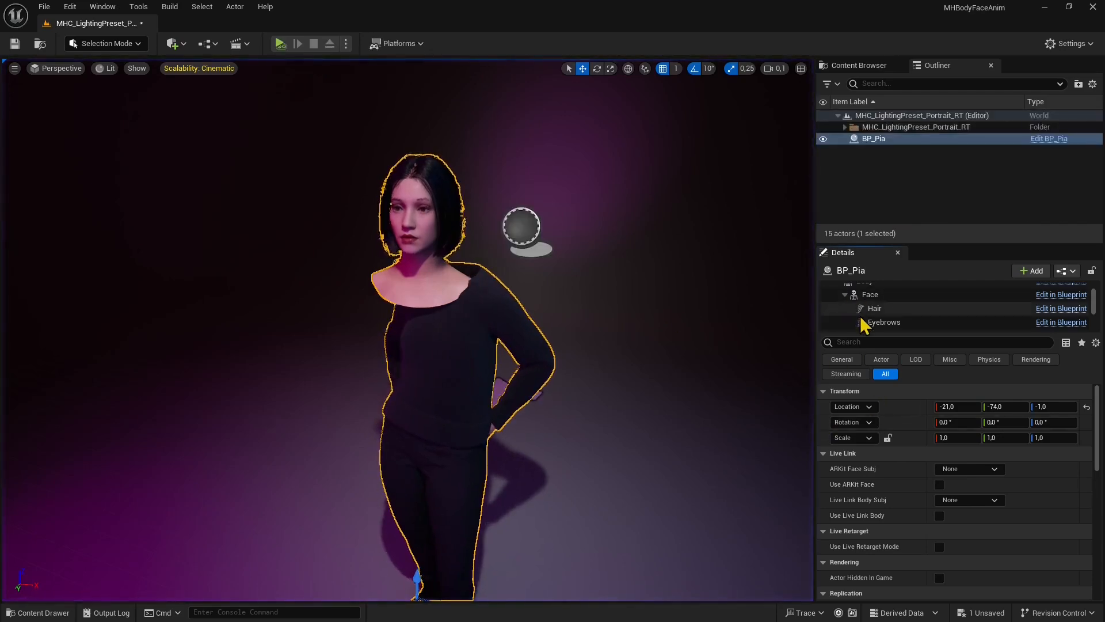
Turn on Disable Post Process Blueprint for BP_Pia's Body component
left_click(868, 295)
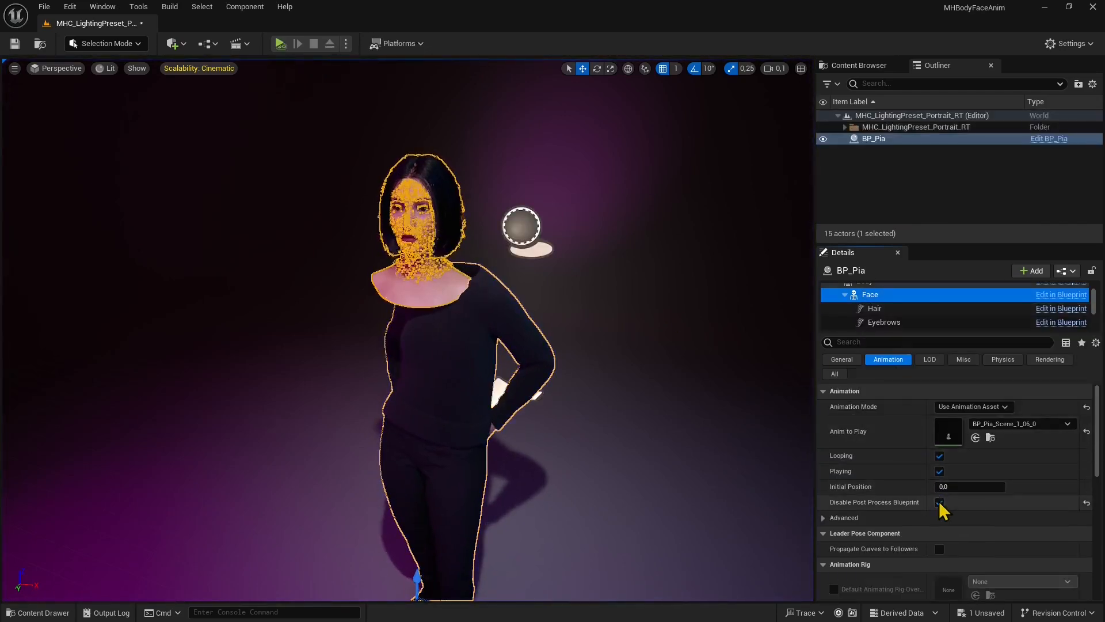
scroll(873, 308, "up", 1)
left_click(873, 303)
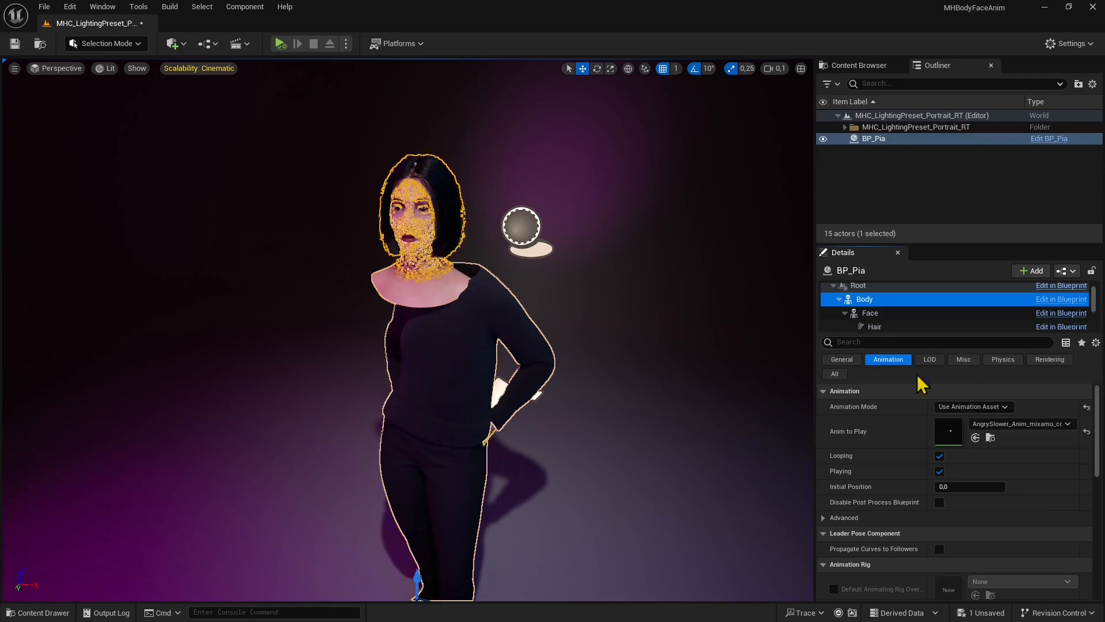
left_click(940, 504)
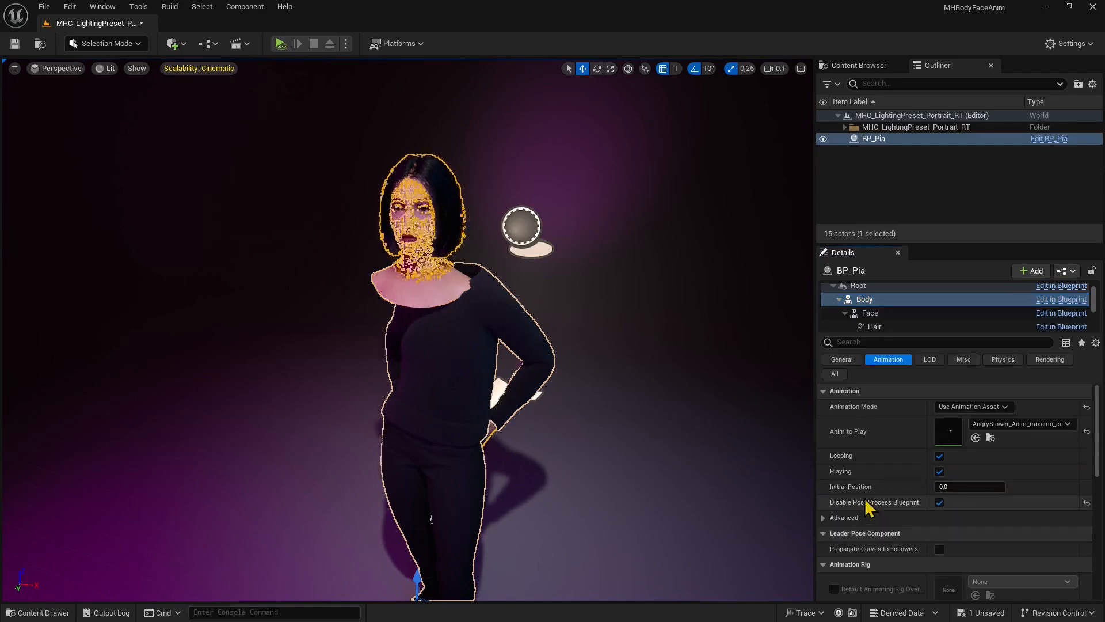
Simulate the level briefly to check Pia's head with Disable Post Process Blueprint on for both Face and Body, and stop it
left_click(870, 315)
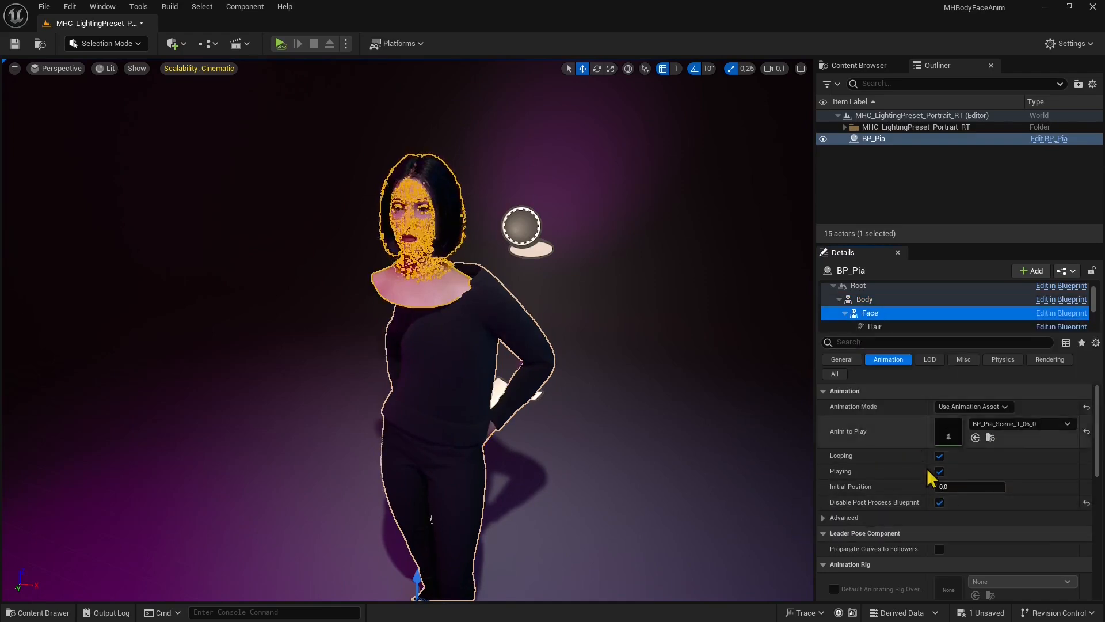
left_click(280, 44)
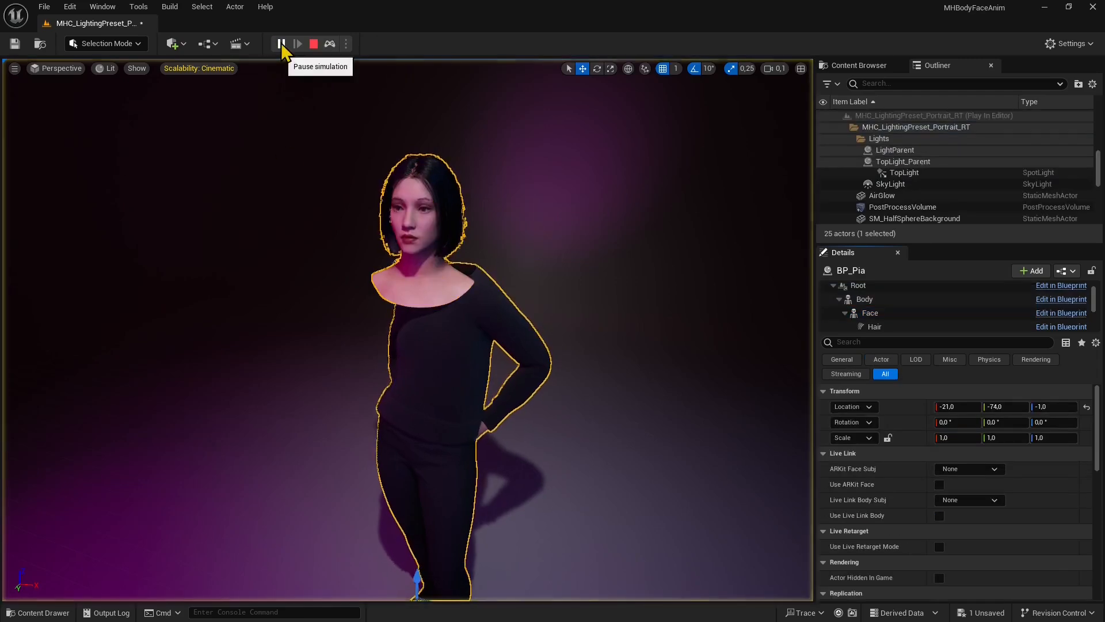
left_click(315, 44)
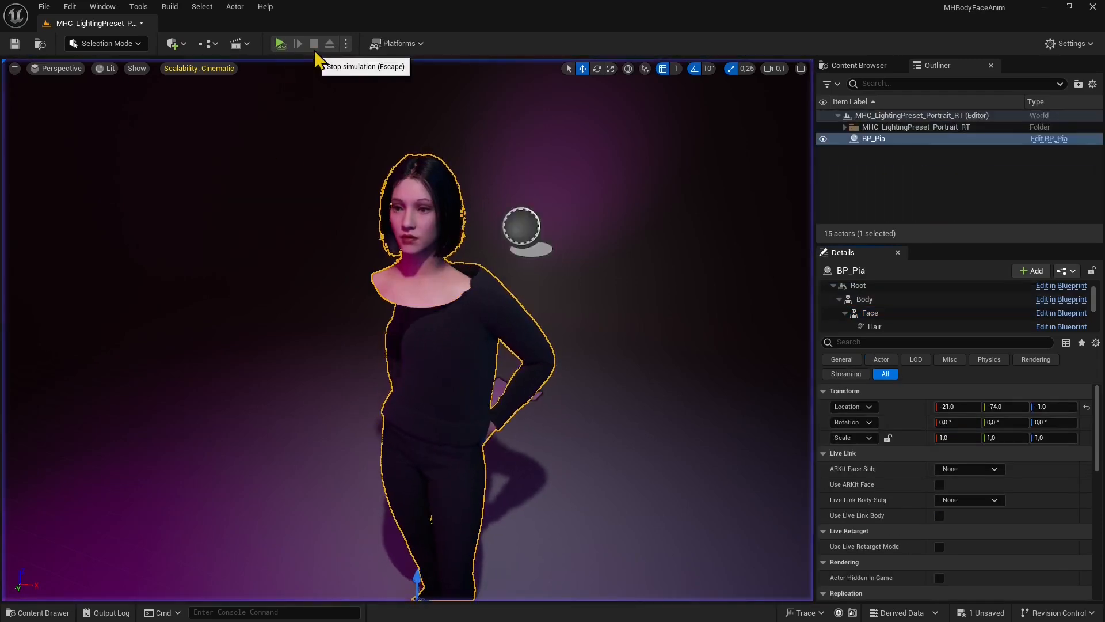
Turn off Disable Post Process Blueprint for BP_Pia's Face component and test it with a short simulation
left_click(876, 314)
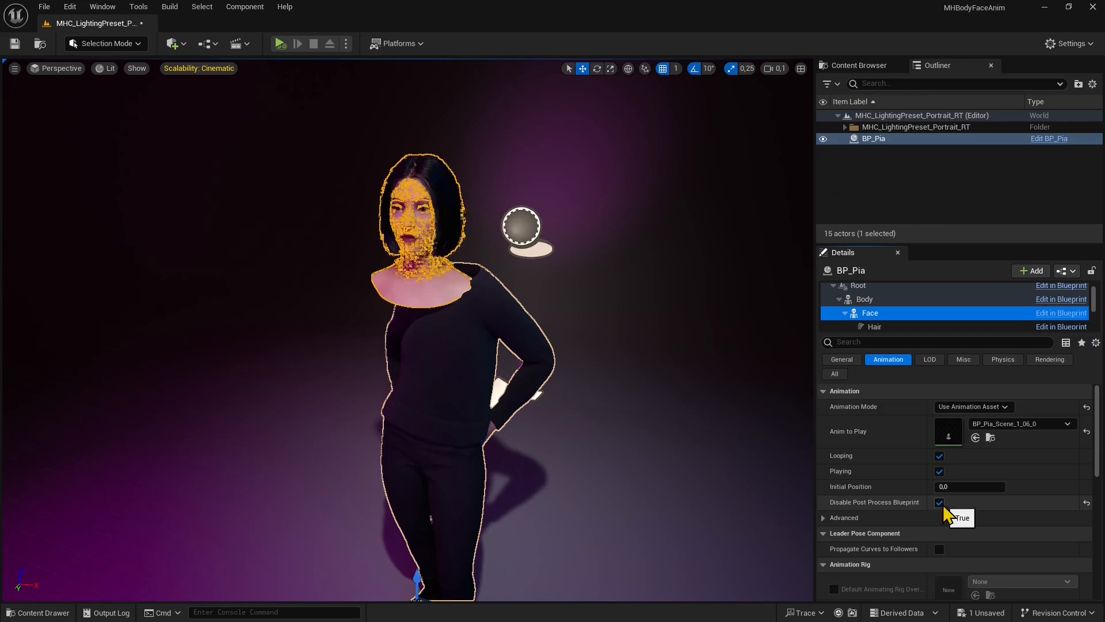
left_click(940, 503)
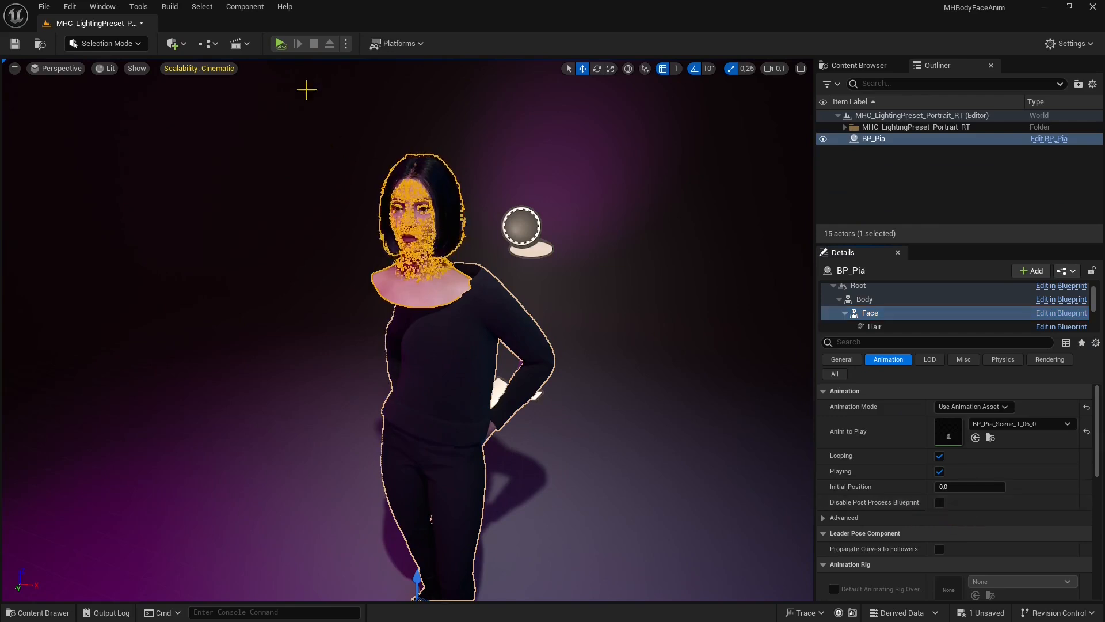
left_click(279, 43)
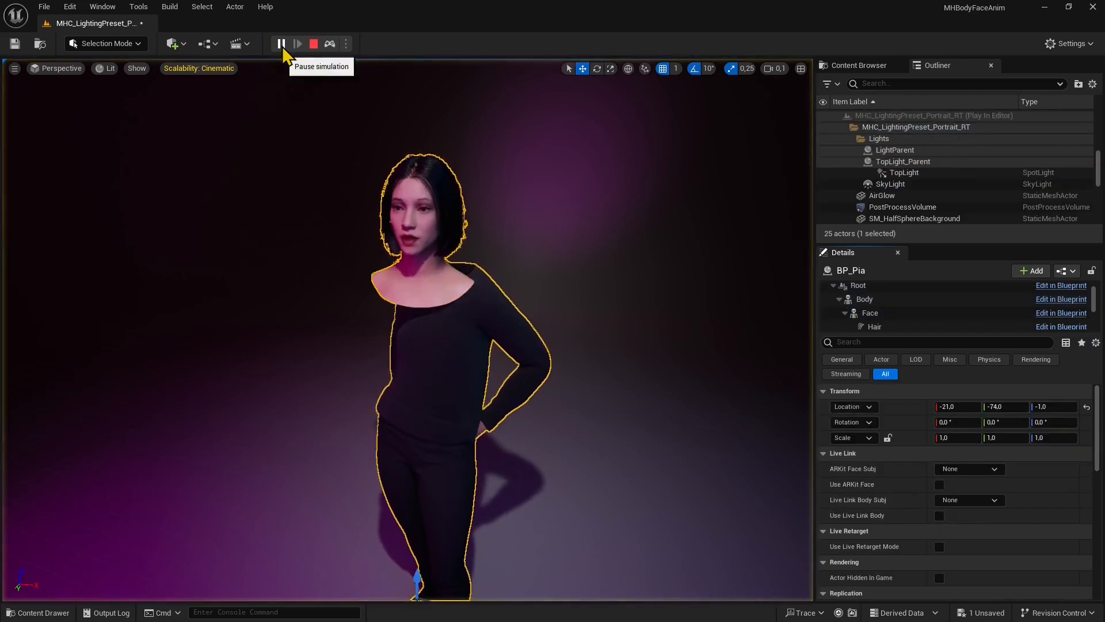
left_click(314, 43)
Set the Face component's Animation Mode to Use Animation Blueprint with Face_AnimBP_C as its Anim Class
left_click(868, 302)
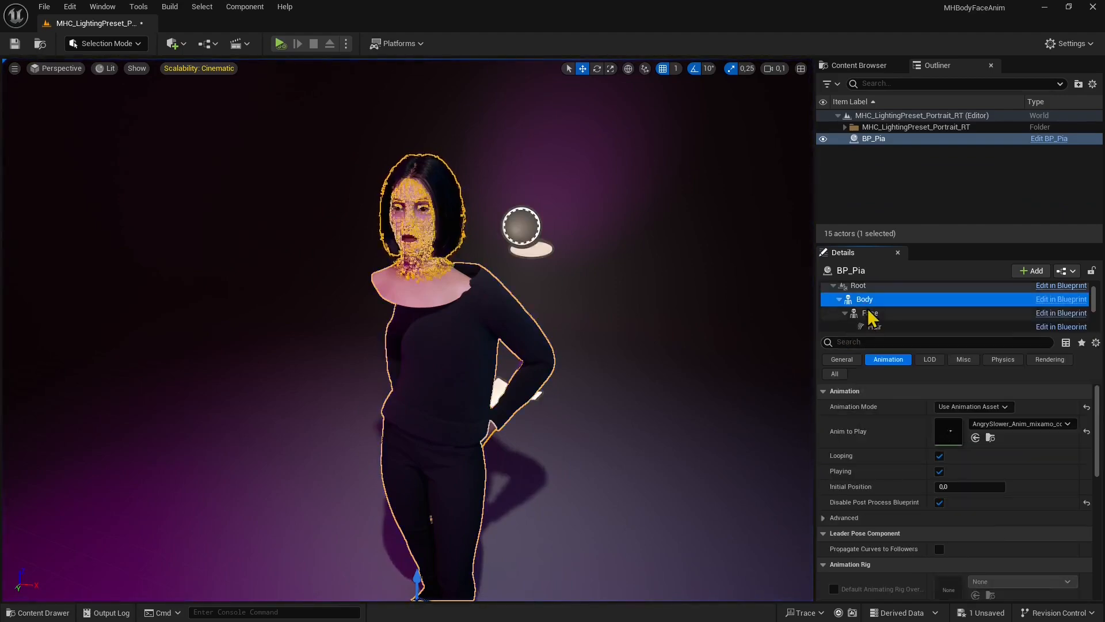
left_click(869, 315)
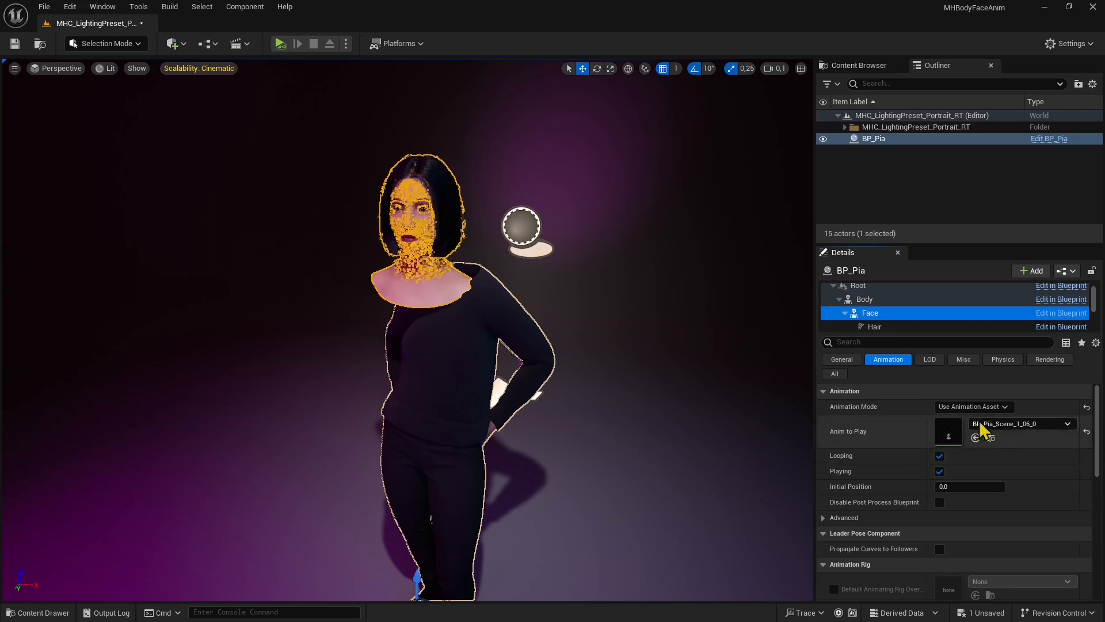
left_click(965, 420)
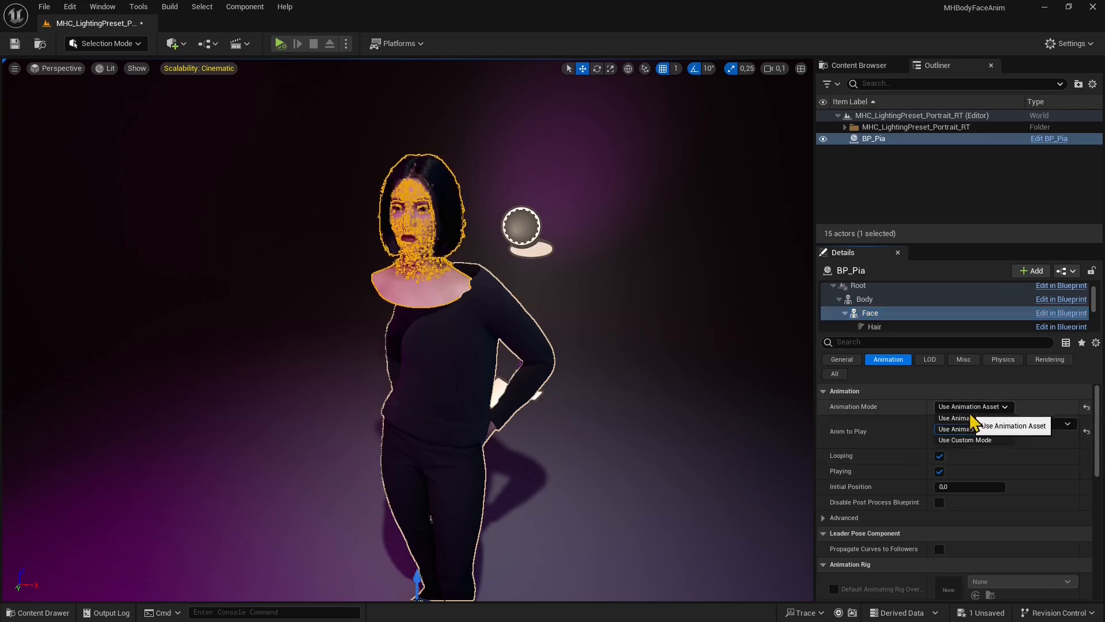
left_click(967, 418)
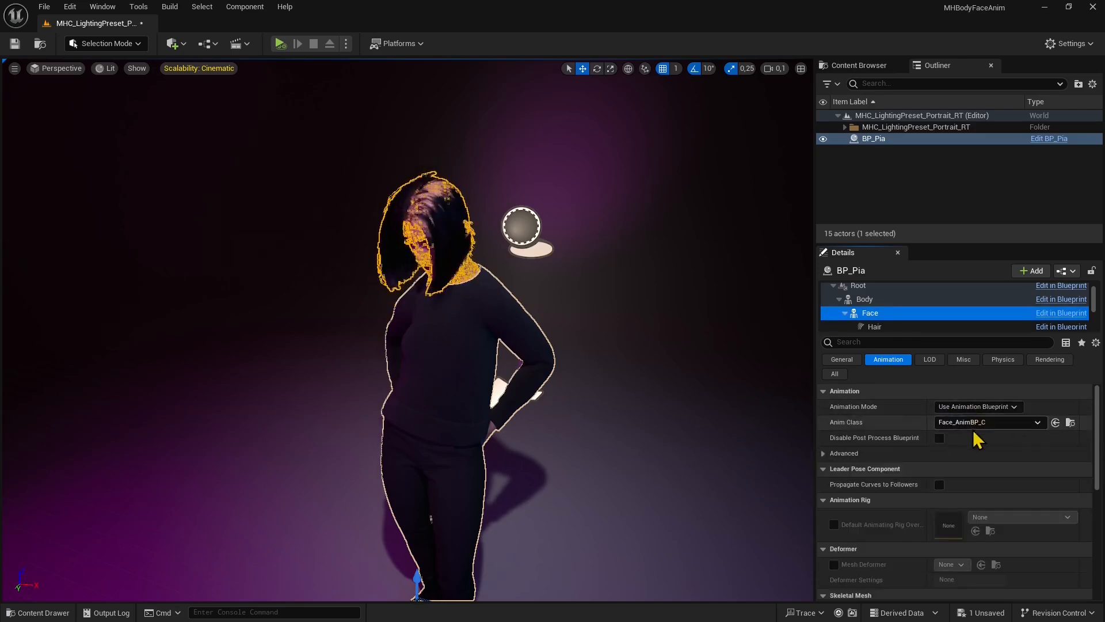
left_click(973, 422)
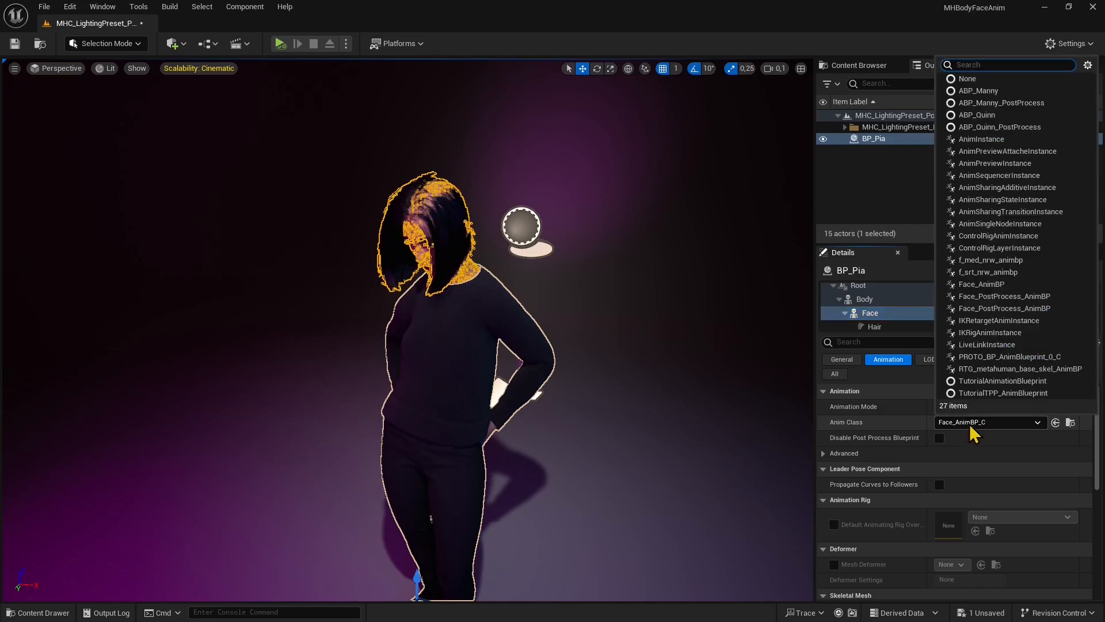
left_click(981, 427)
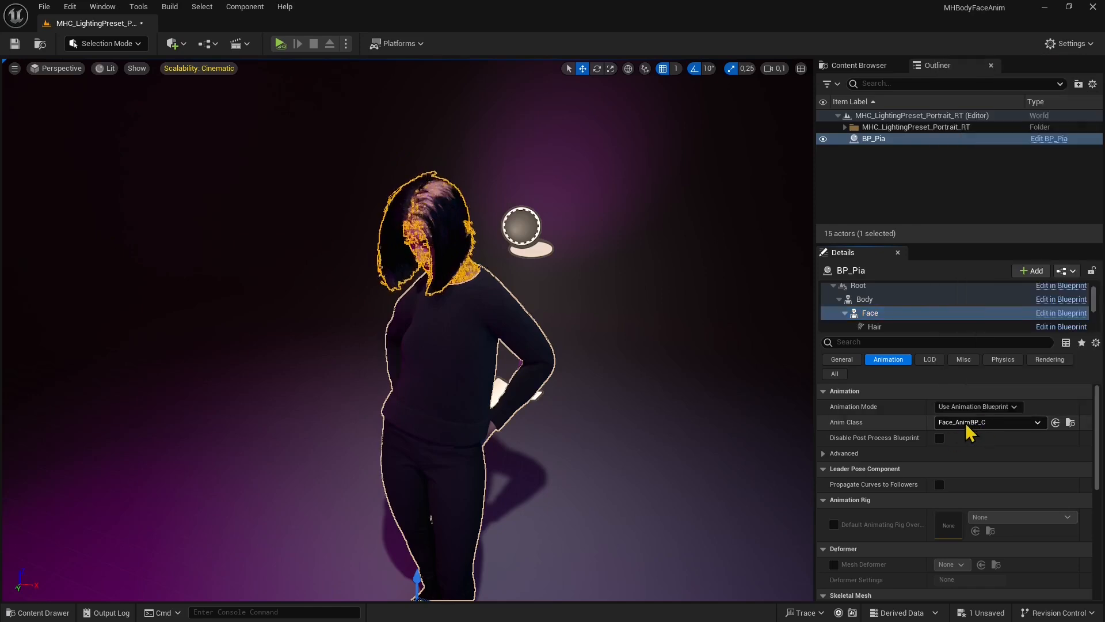
Simulate the level to examine how Pia's head follows the body with the face animation blueprint, and stop the simulation
left_click(316, 79)
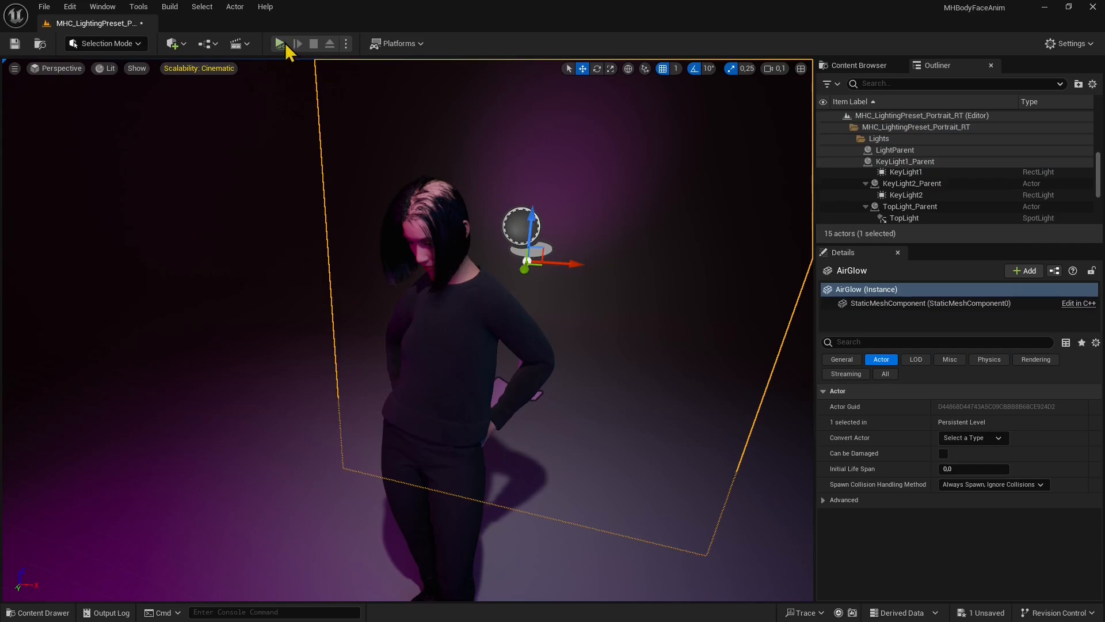
left_click(281, 43)
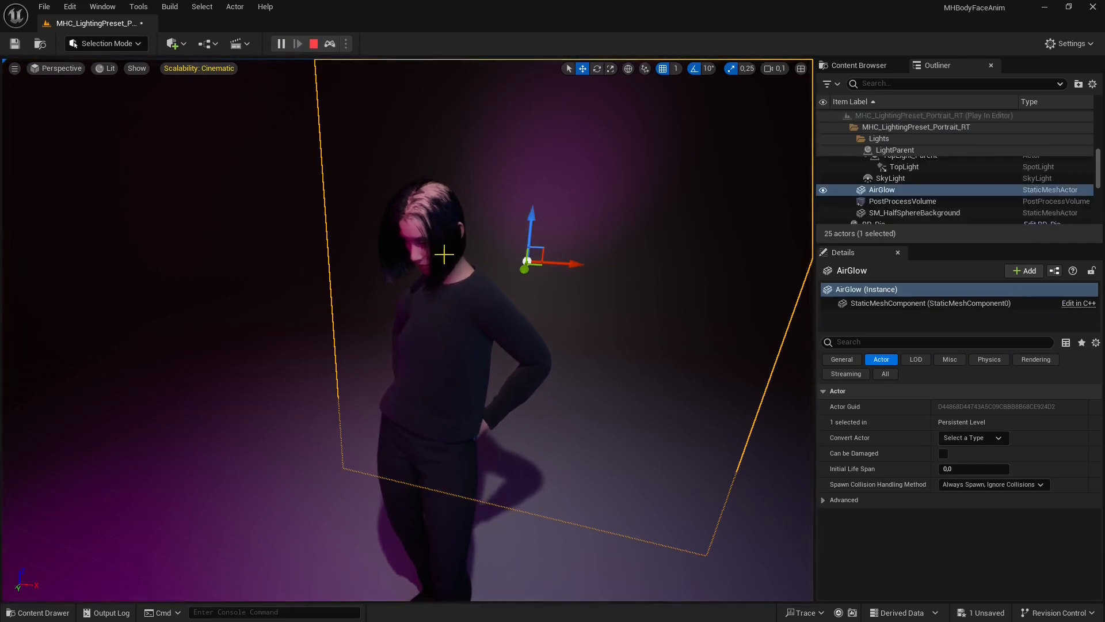
right_click_drag(444, 254, 537, 390)
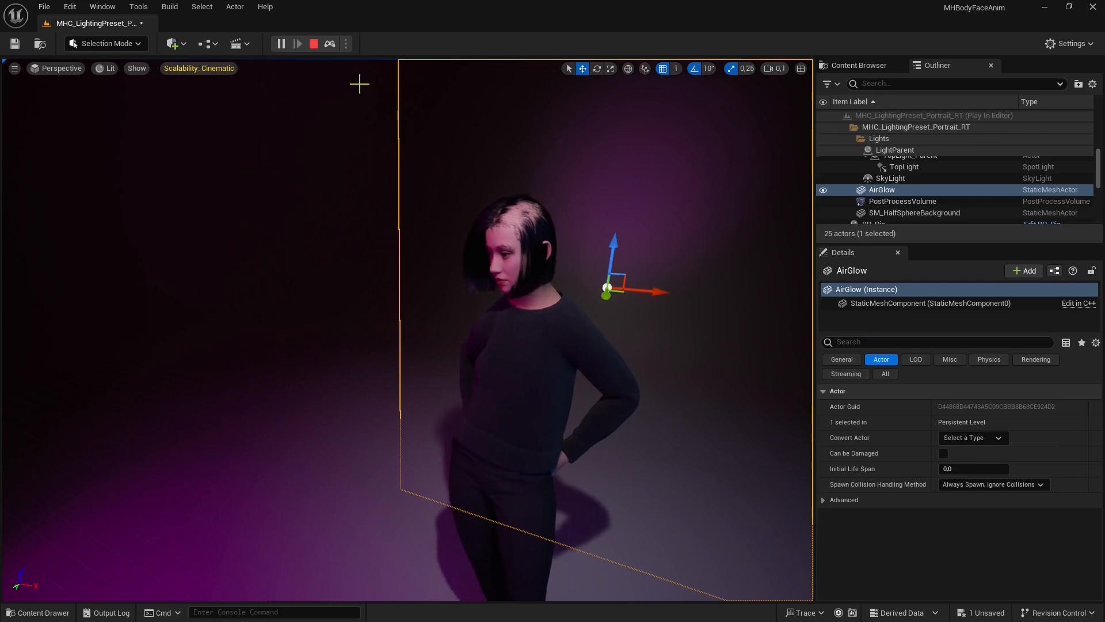
left_click(313, 44)
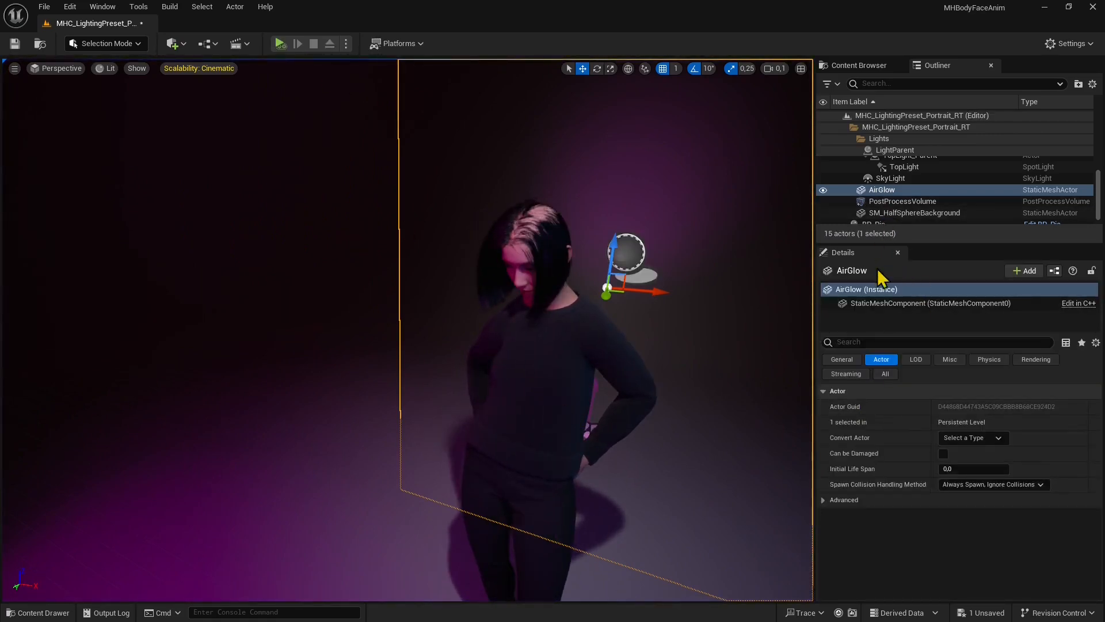
Assign the Female_Start_Walking_Anim_mixamo_com1 sequence as the animation to play on BP_Pia's Body component, found by searching for "walk"
scroll(876, 199, "down", 1)
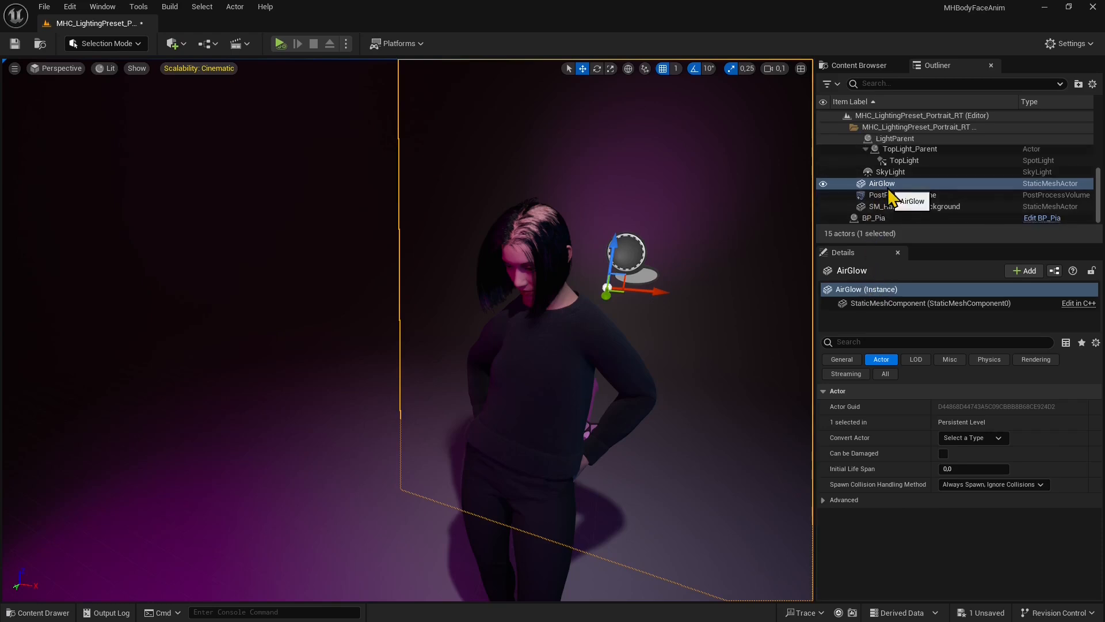
left_click(872, 219)
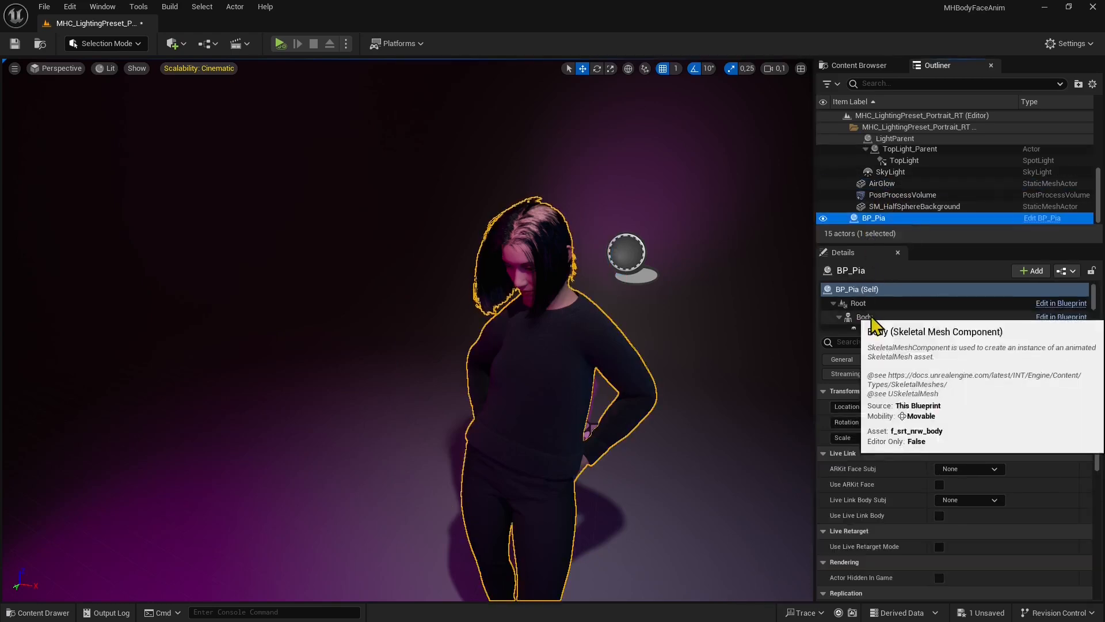
scroll(869, 314, "down", 1)
left_click(864, 298)
left_click(1019, 424)
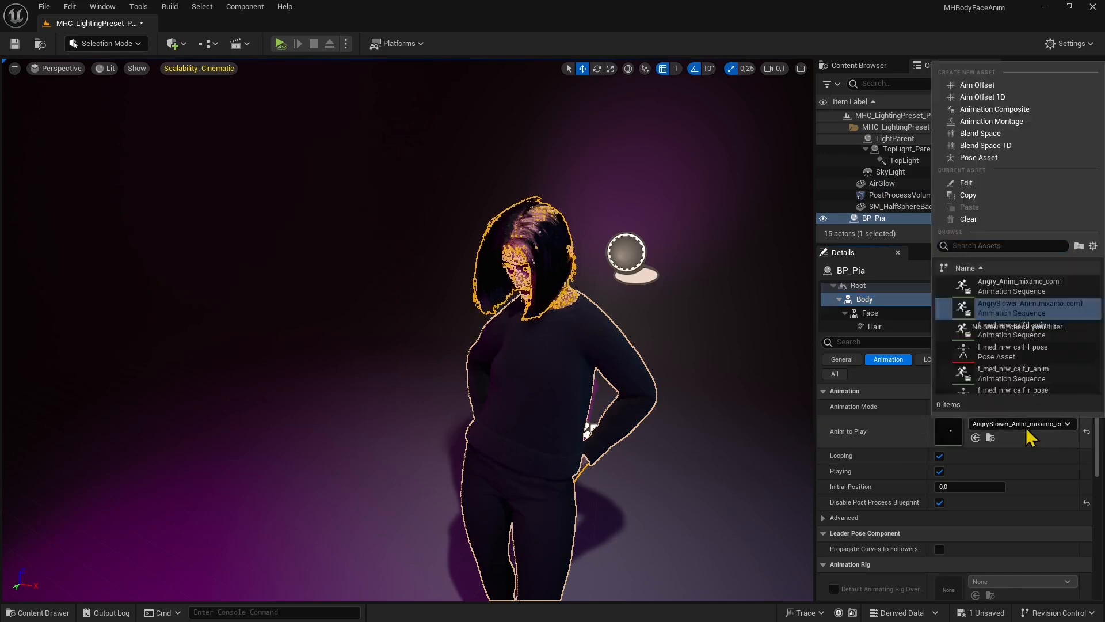
scroll(1058, 336, "down", 3)
scroll(1055, 328, "down", 1)
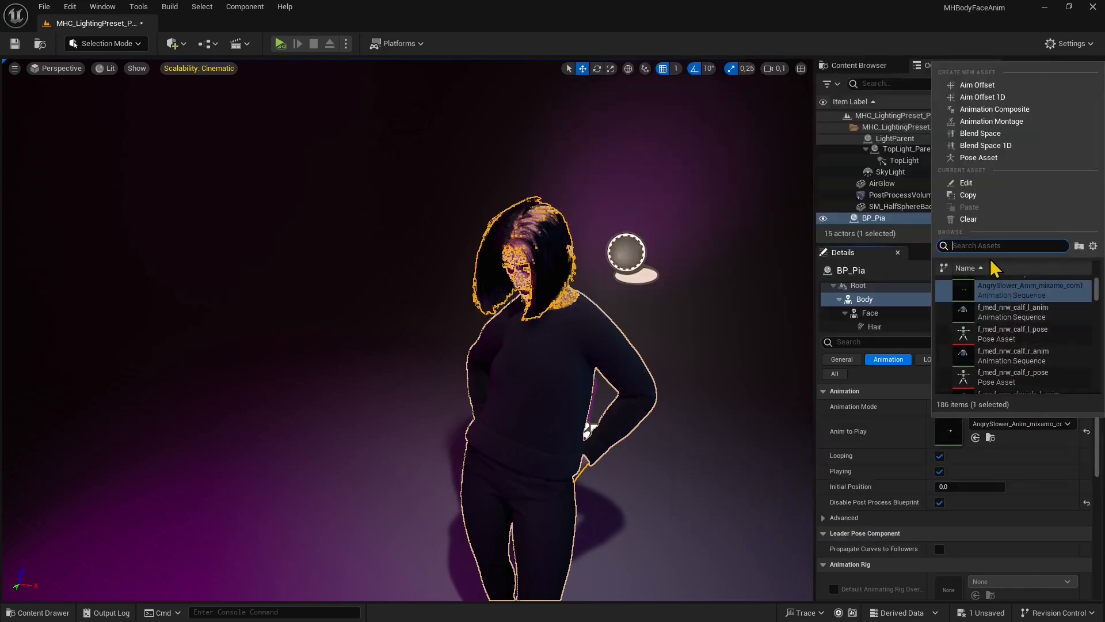
type("walk")
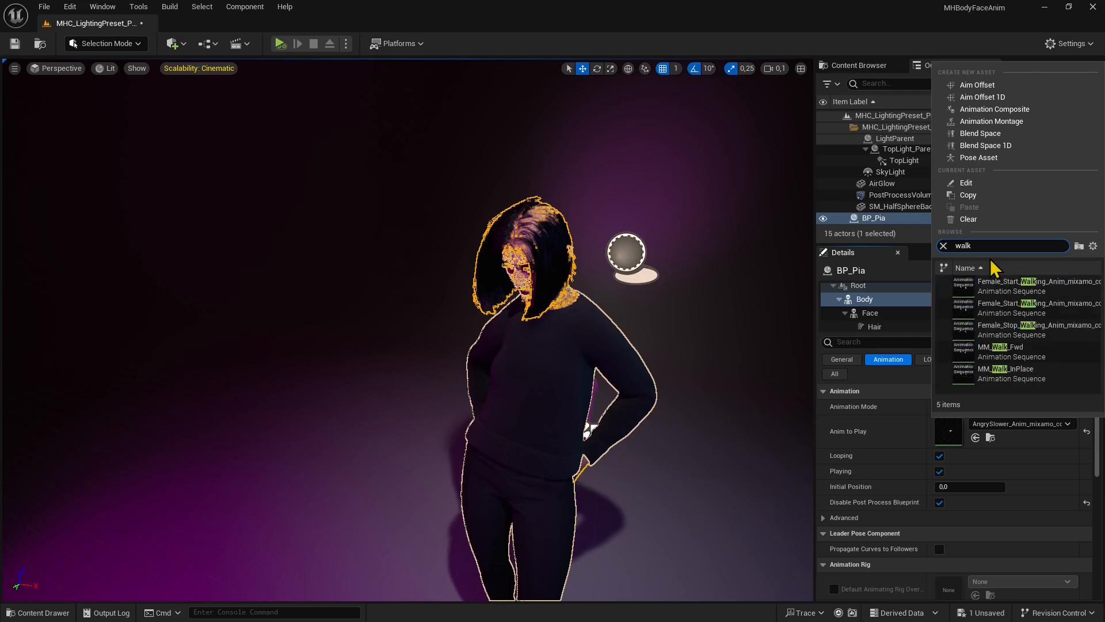
mouse_move(1076, 297)
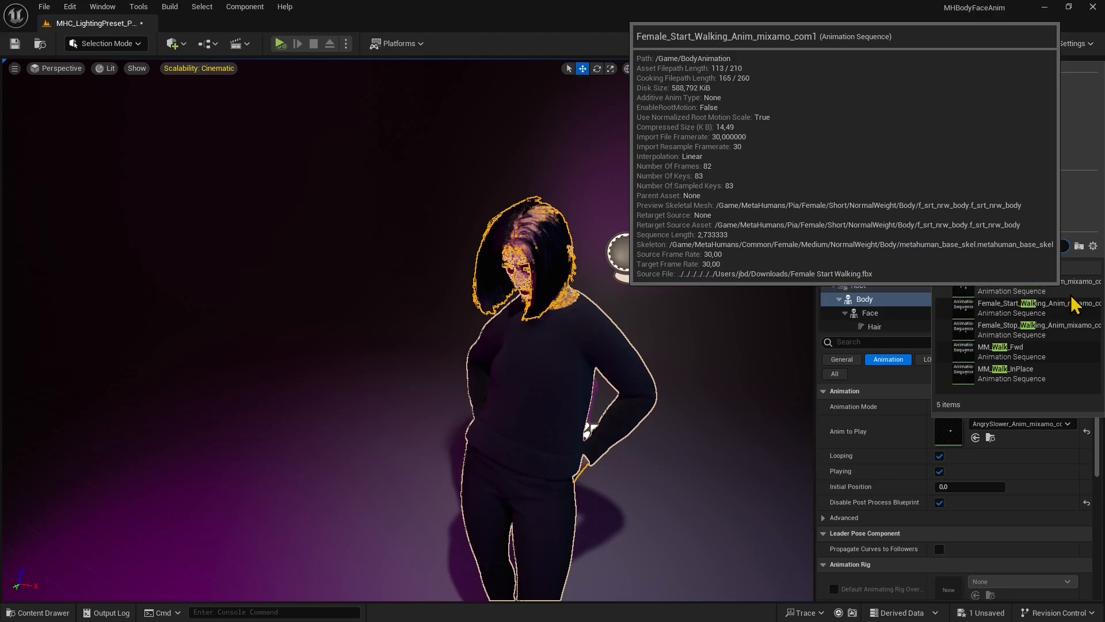
left_click(1058, 309)
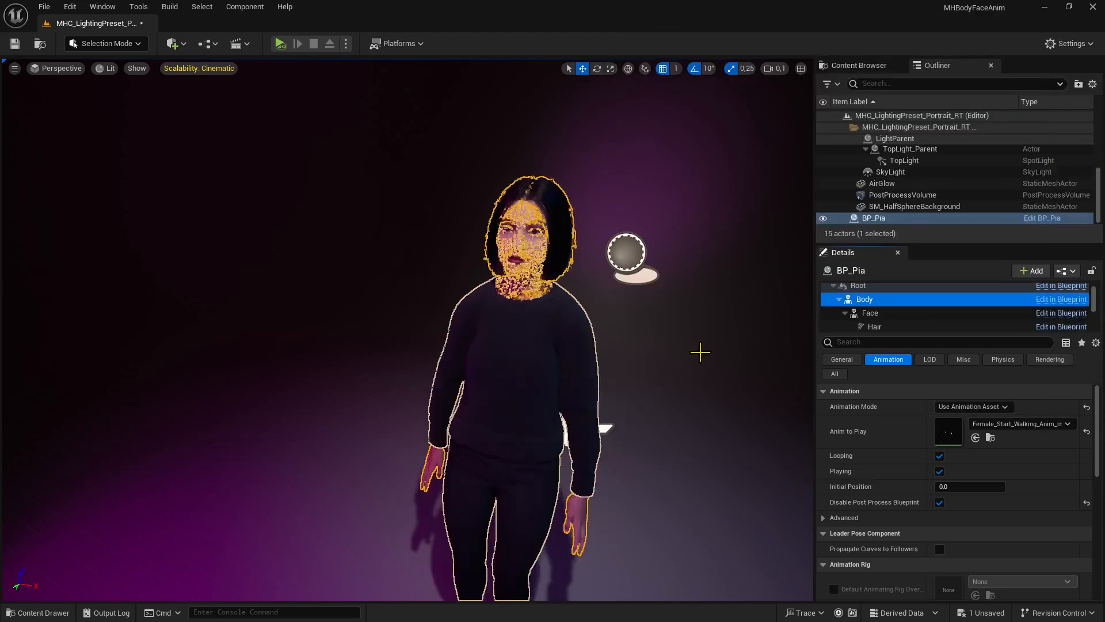
Simulate the level from farther back to check Pia's walking animation with the face animation blueprint, and stop the simulation
right_click_drag(279, 94, 305, 133)
key("s")
left_click(280, 44)
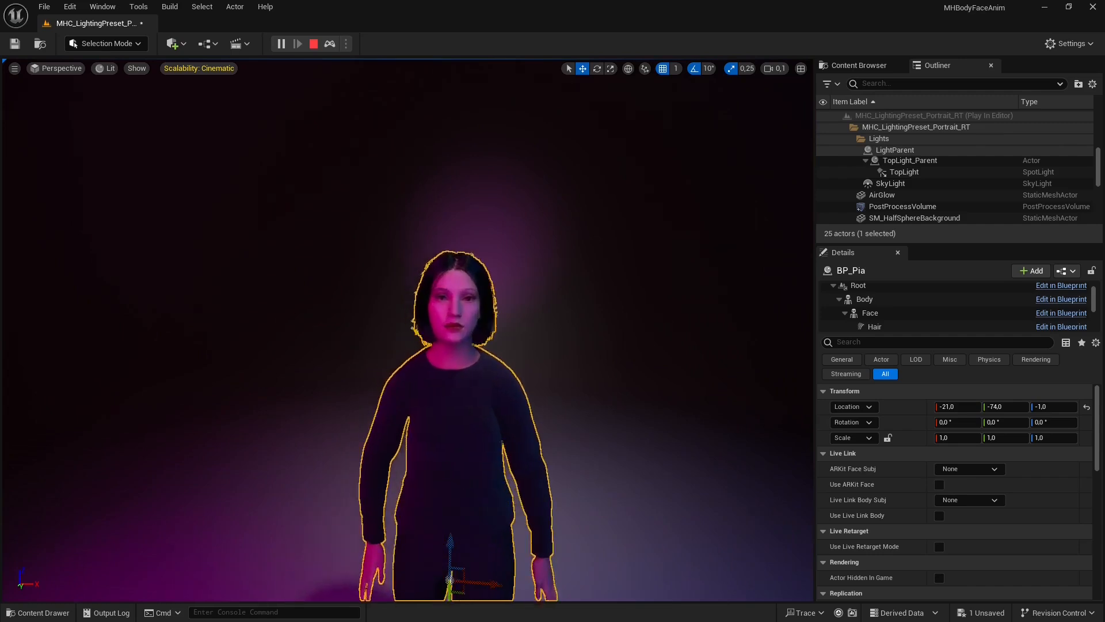
left_click(314, 44)
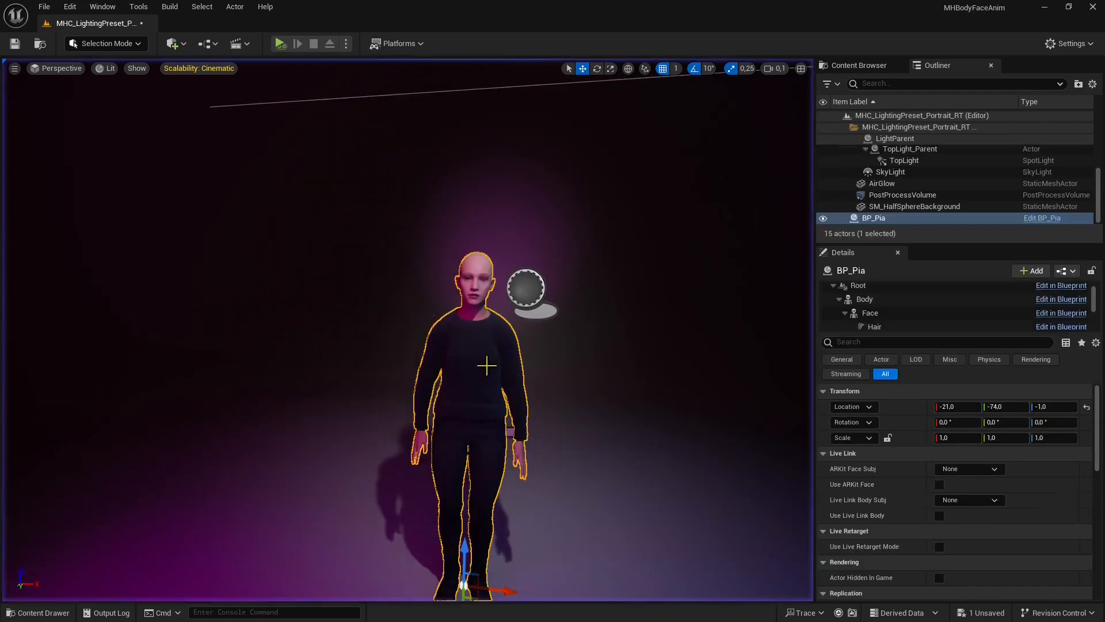
Switch BP_Pia's Face component to Use Animation Asset with BP_Pia_Scene_1_06_0 and test it against the walking body in a short simulation
left_click(884, 314)
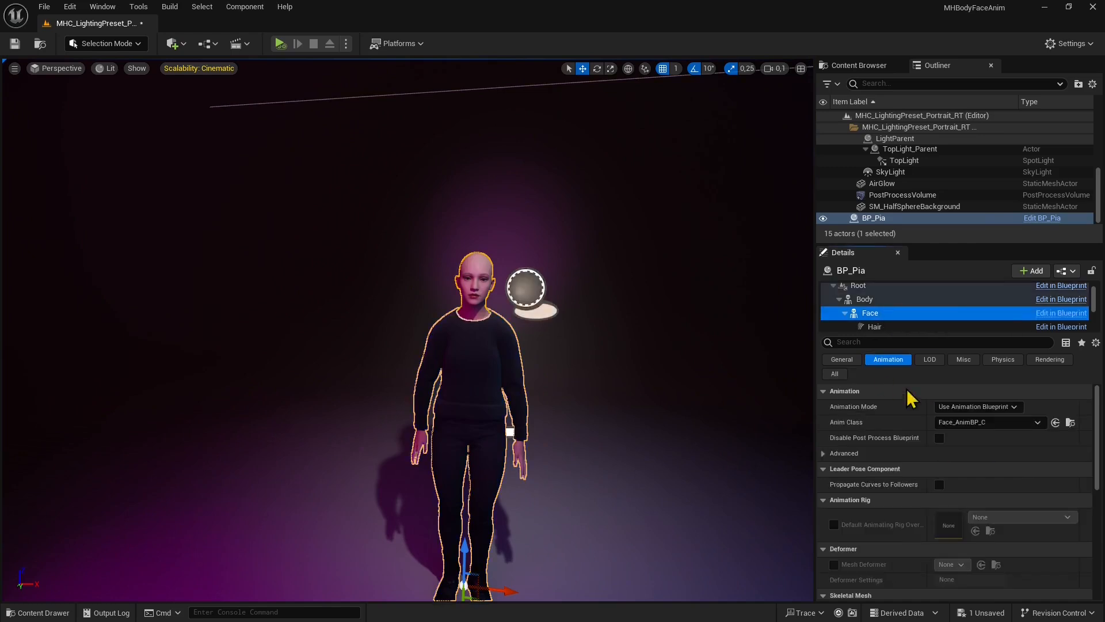
left_click(956, 423)
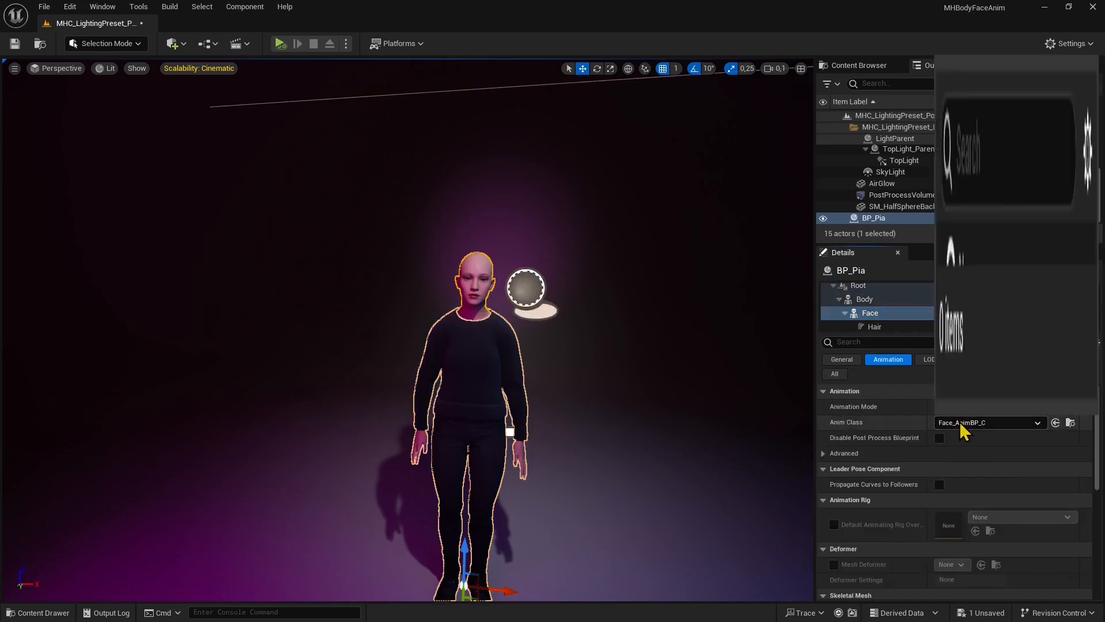
left_click(969, 408)
left_click(968, 408)
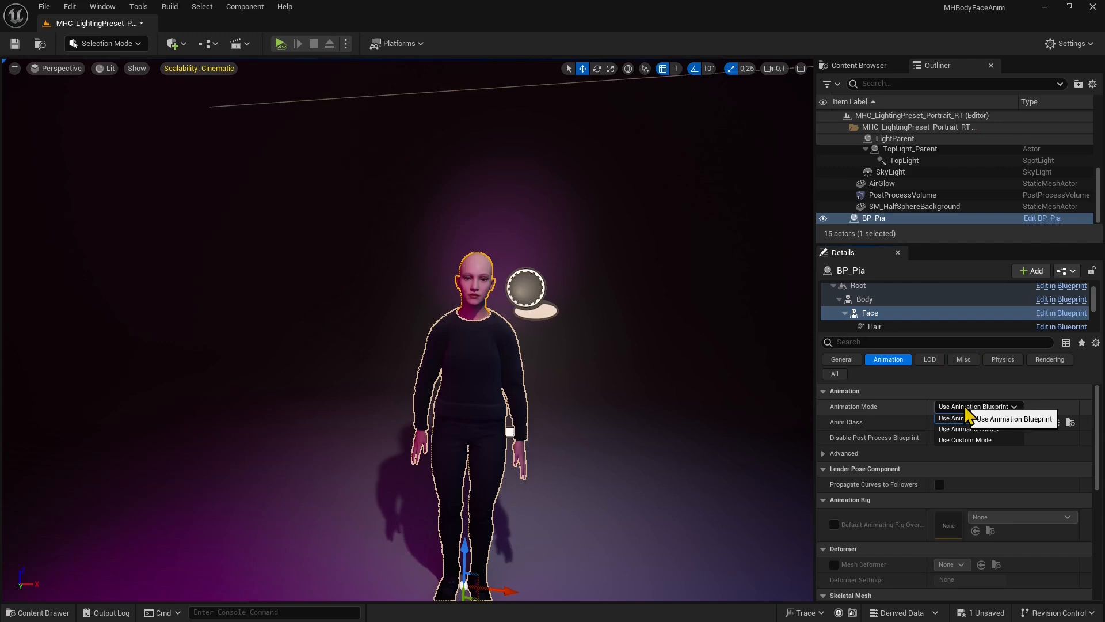
left_click(980, 434)
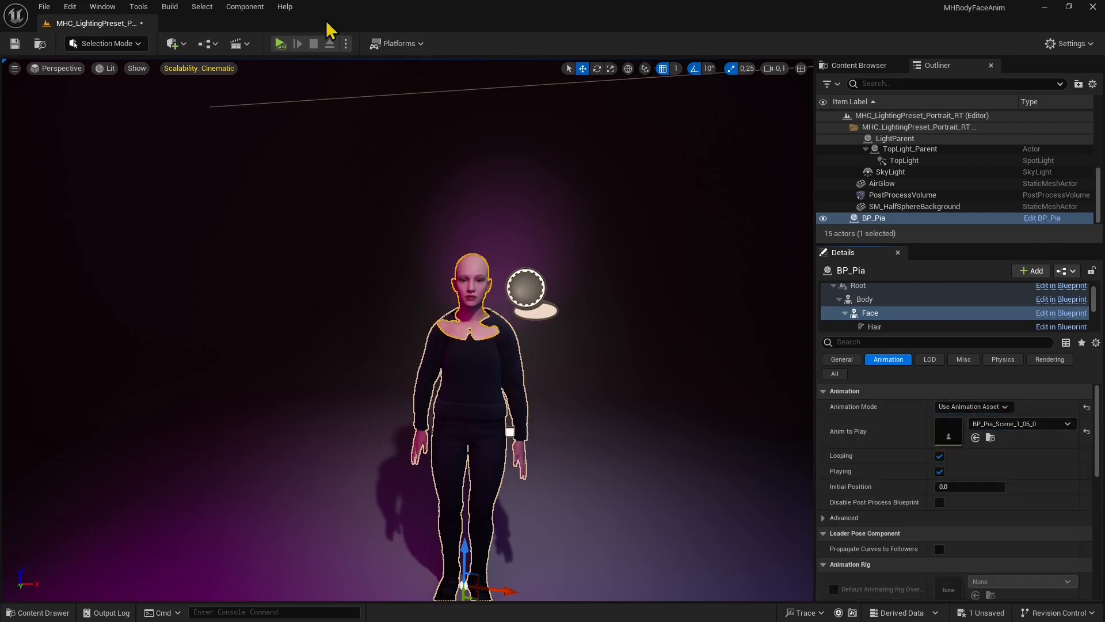
left_click(280, 44)
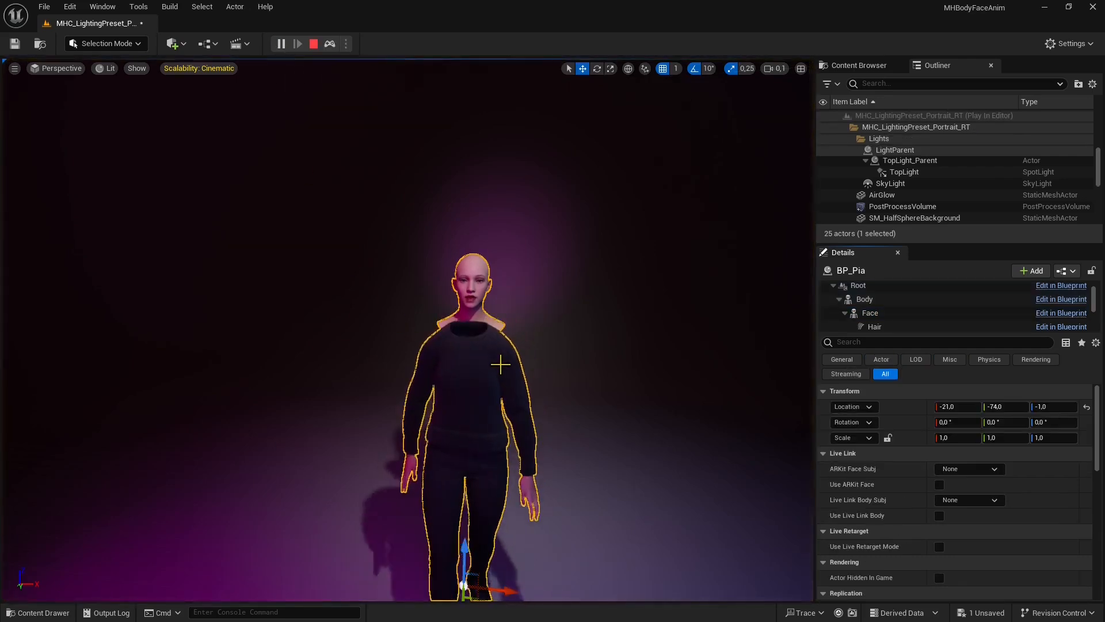
left_click(314, 44)
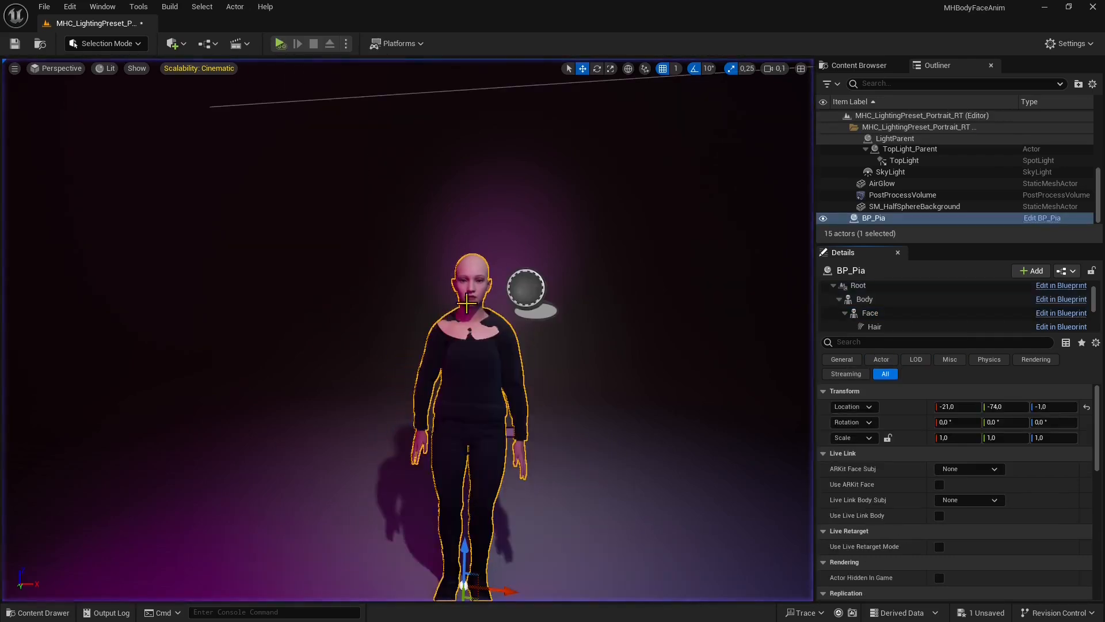
Reselect BP_Pia and set its Face component's Animation Mode back to Use Animation Blueprint
left_click(570, 362)
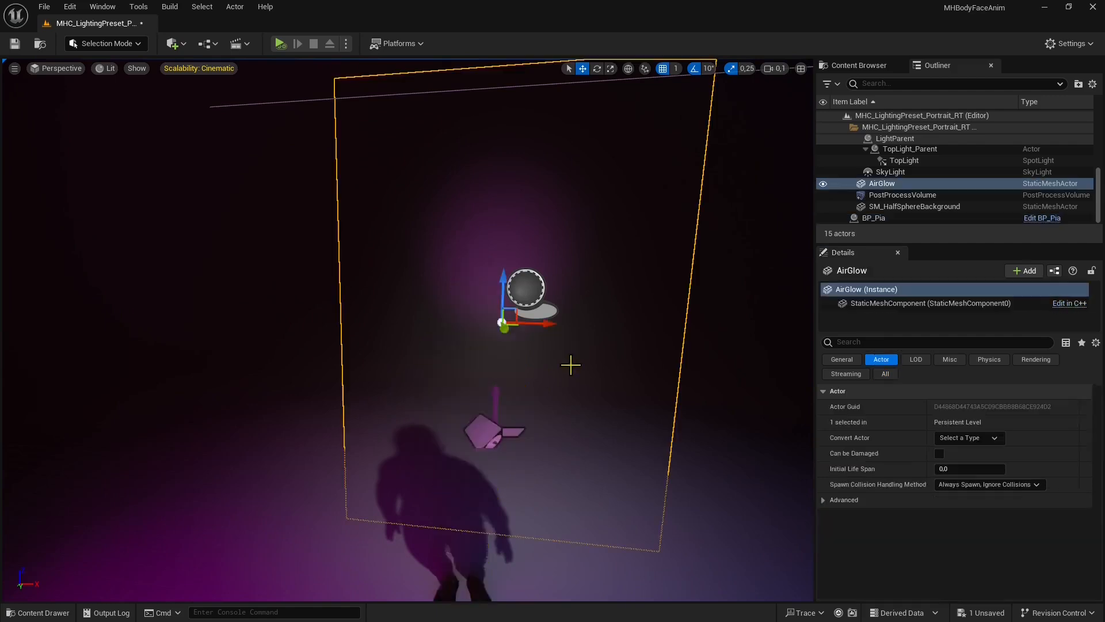
left_click(464, 370)
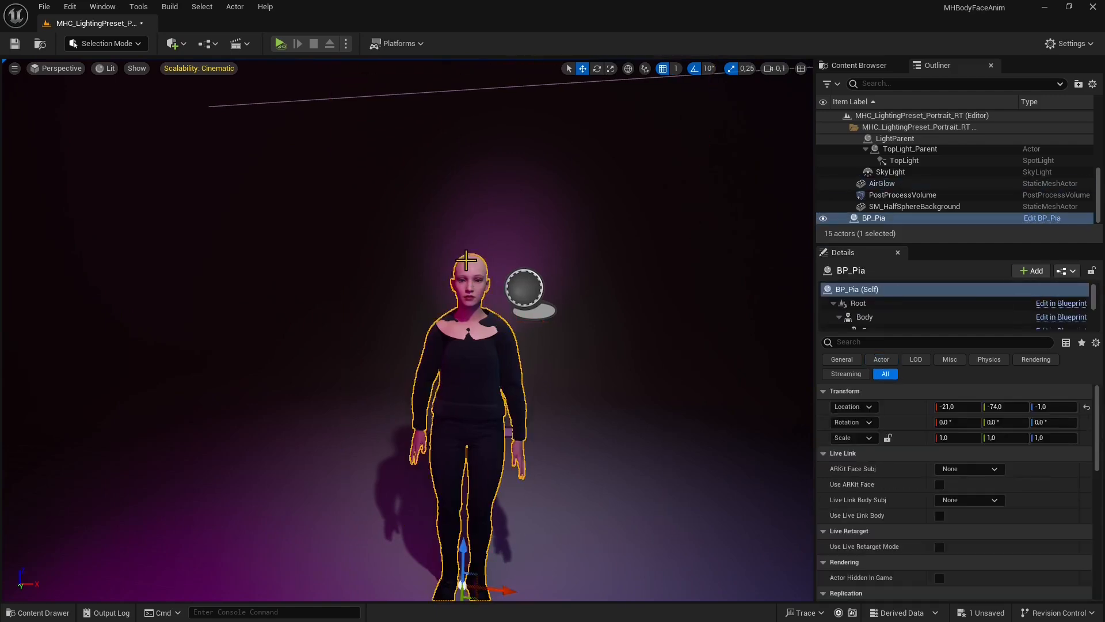
scroll(886, 323, "down", 1)
left_click(870, 314)
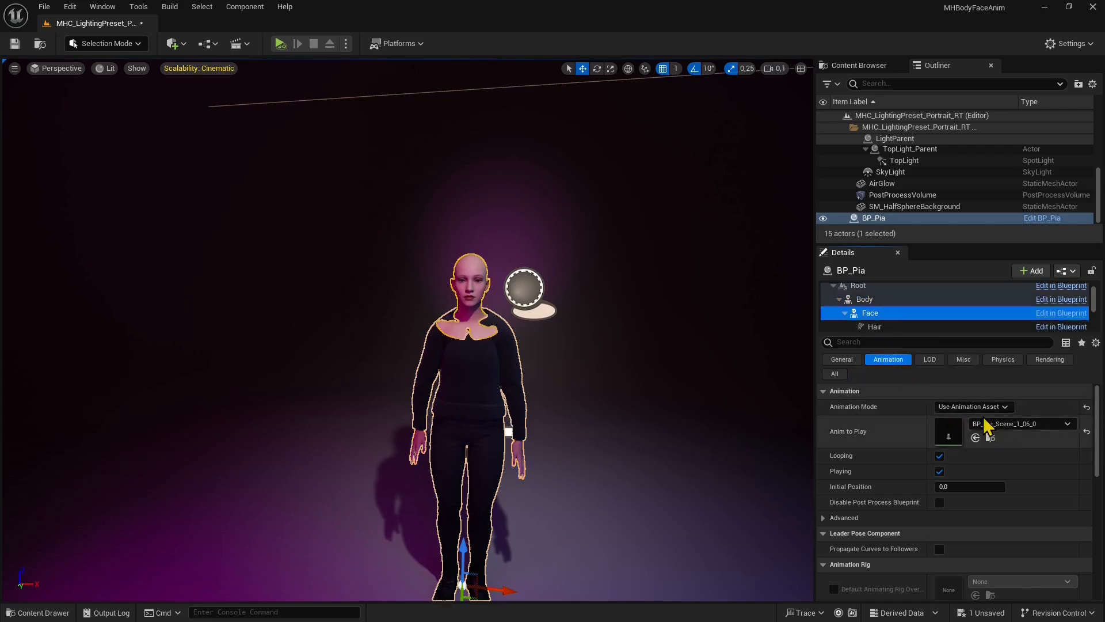
left_click(979, 407)
left_click(971, 418)
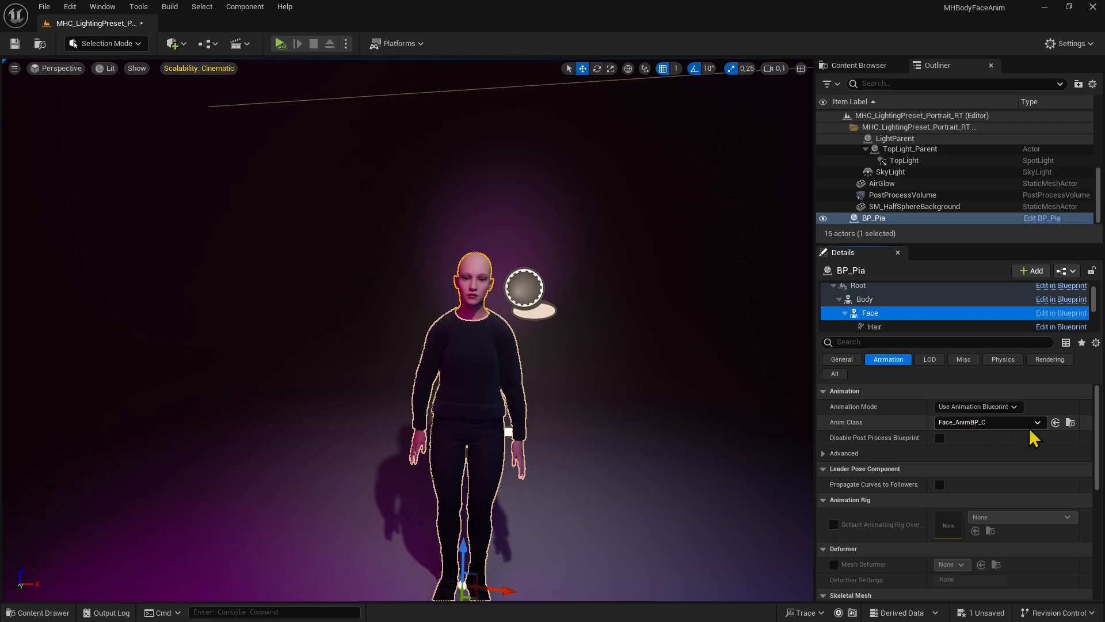
Open the Face component's Face_AnimBP blueprint at its AnimGraph and inspect the Copy Pose From Mesh node in the Cache Pose group
left_click(1070, 423)
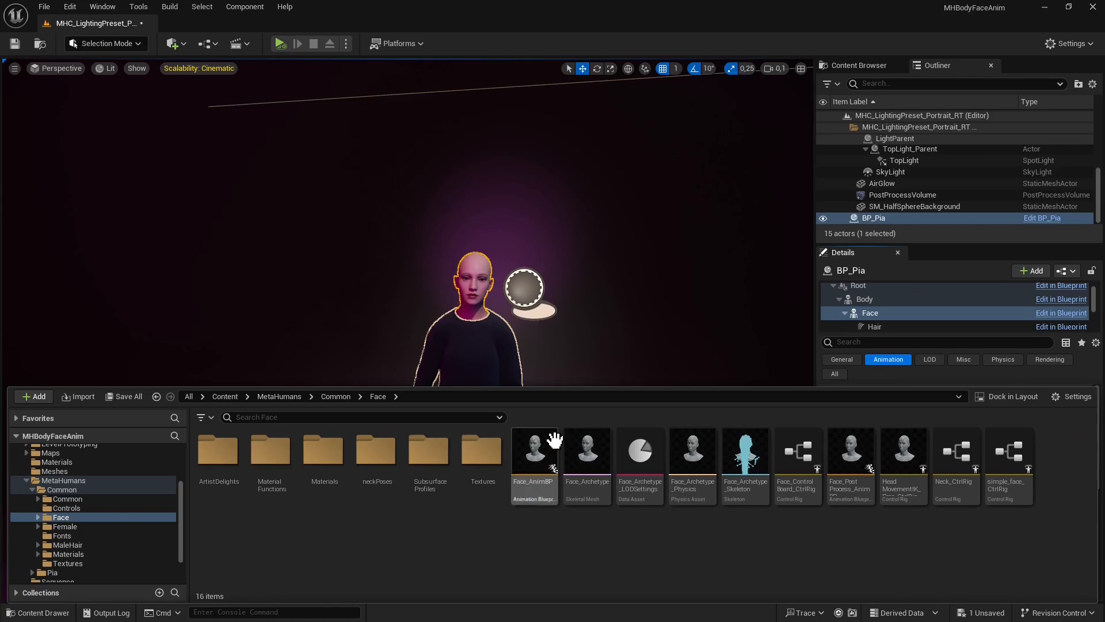
double_click(534, 466)
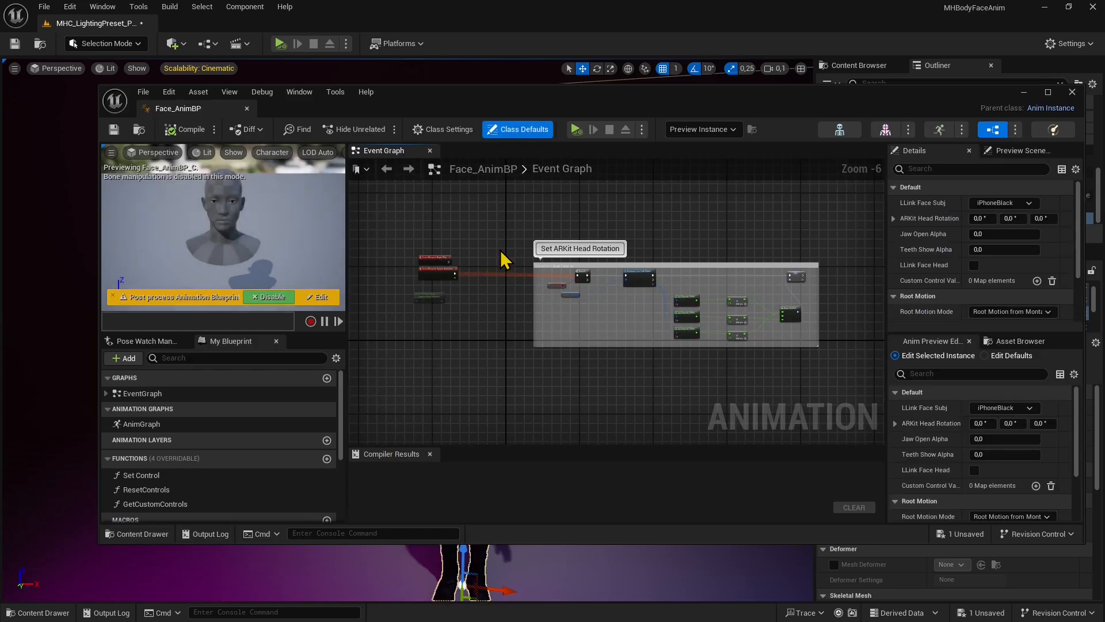
left_click_drag(495, 107, 460, 138)
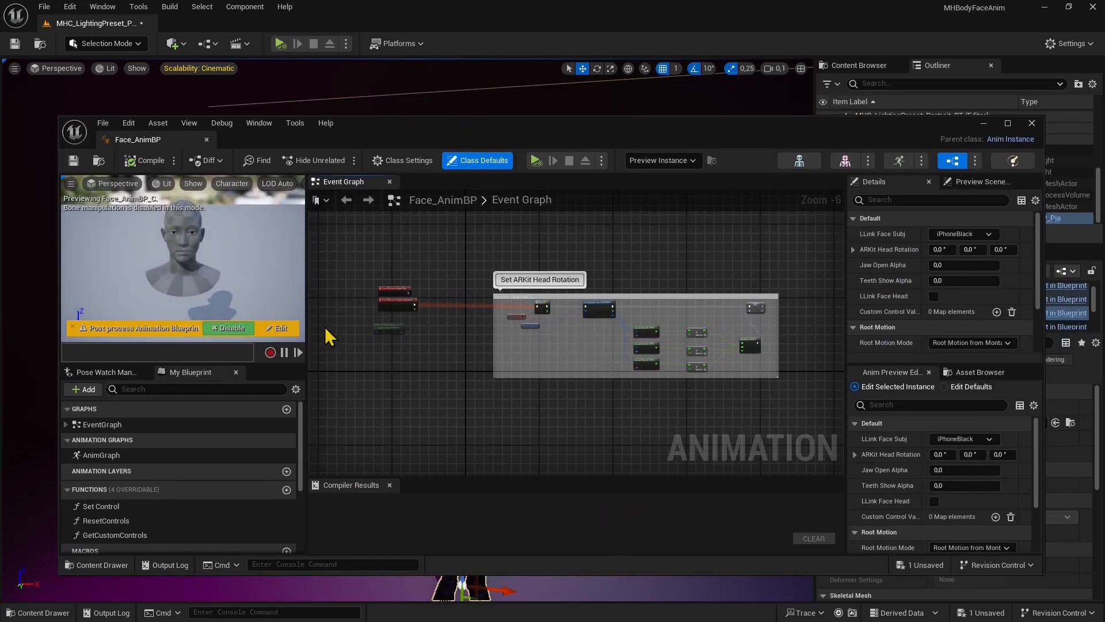
left_click(102, 455)
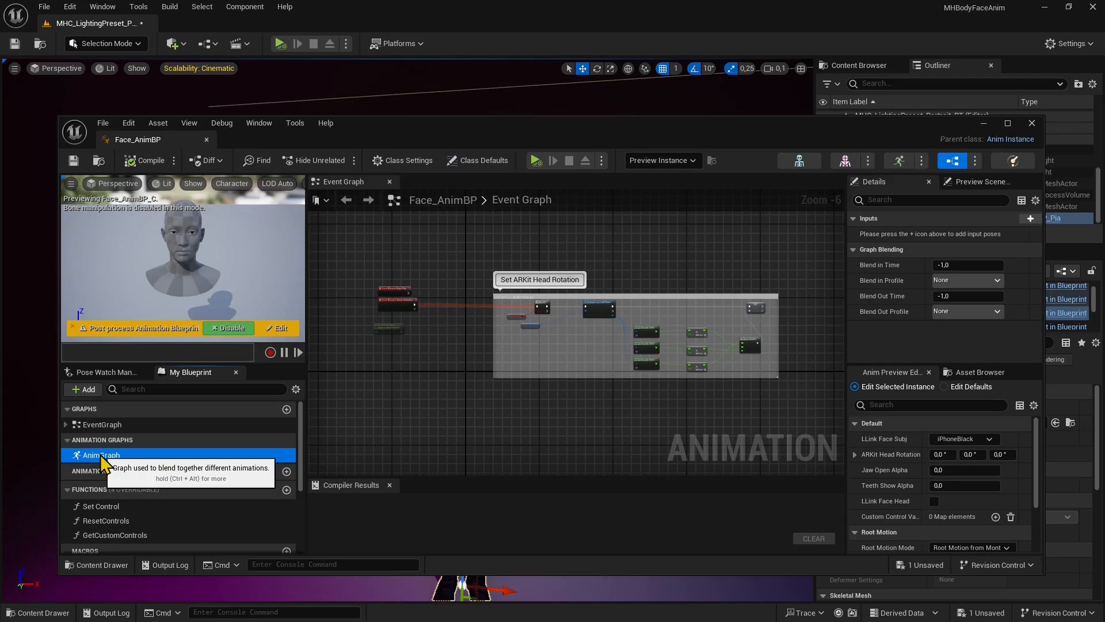
double_click(89, 455)
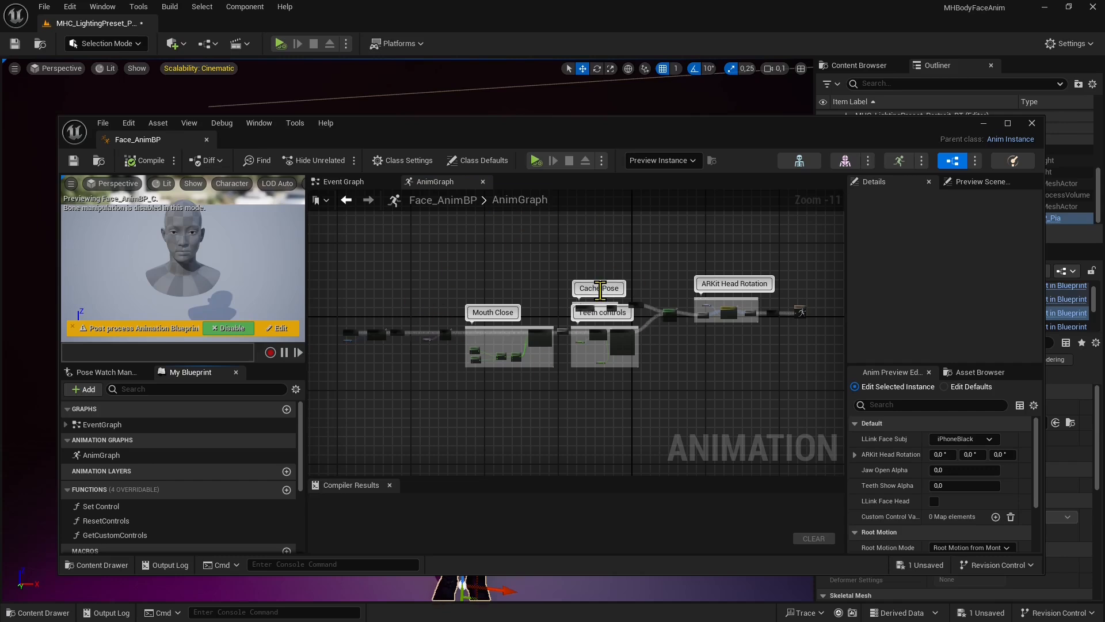
scroll(685, 317, "up", 8)
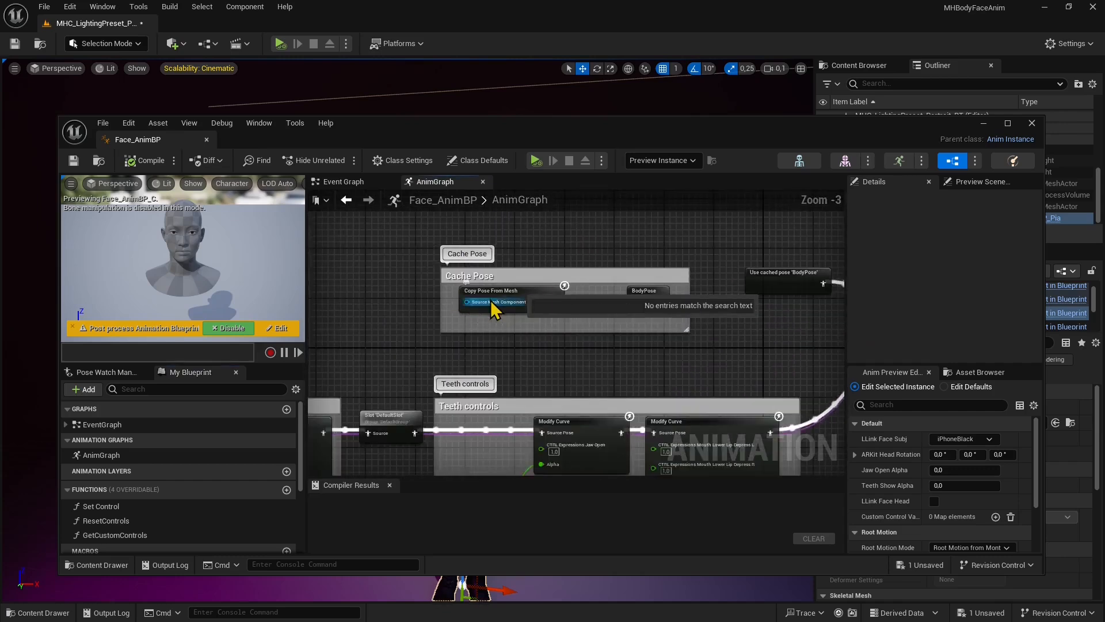
left_click(490, 293)
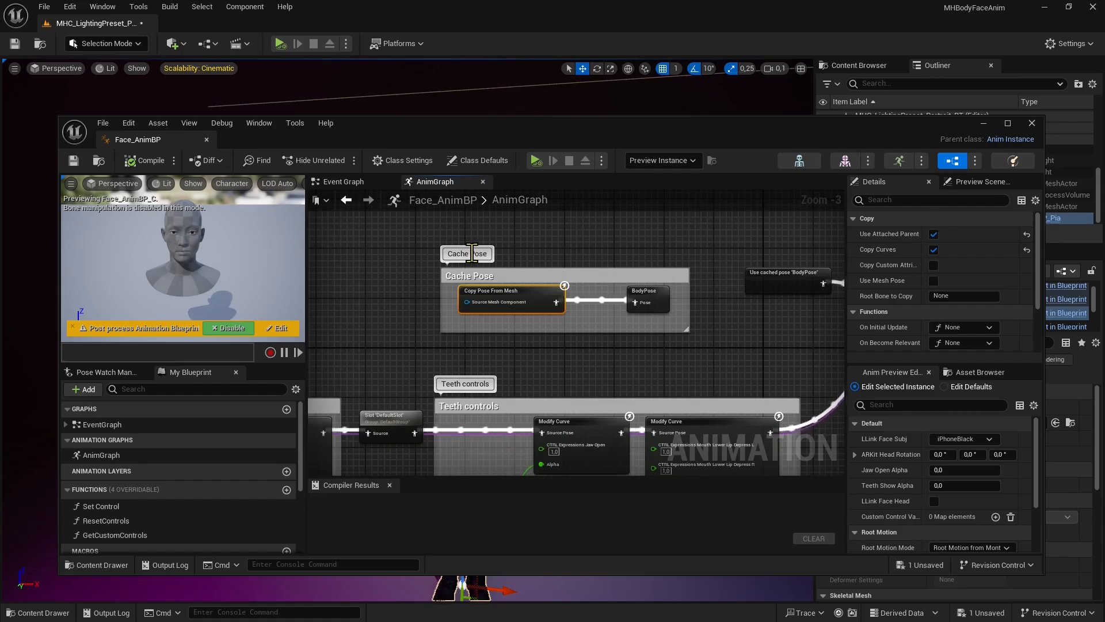
scroll(471, 253, "down", 3)
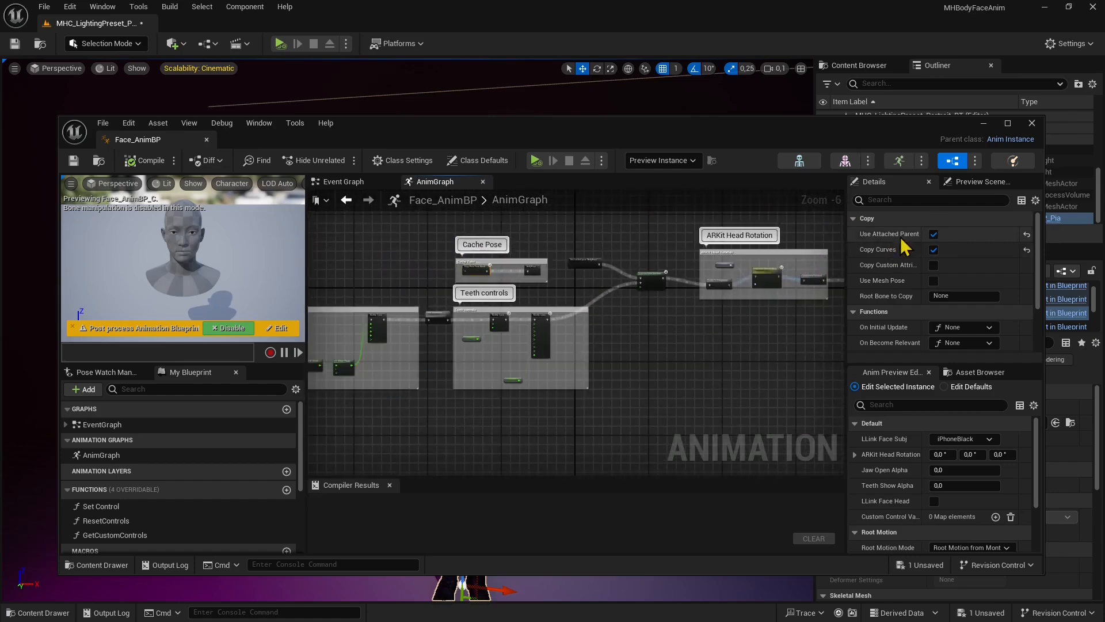
Set the Layered blend per bone node's Blend Mode to Blend Mask and check which blend masks are available
left_click(657, 362)
scroll(668, 282, "up", 4)
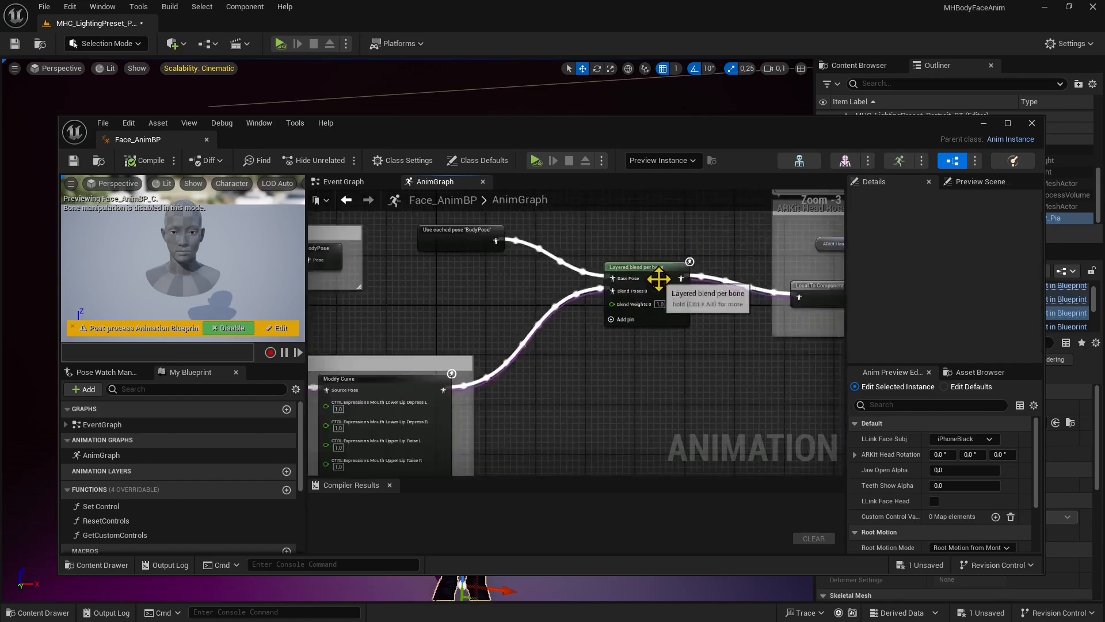
left_click(624, 325)
scroll(539, 332, "down", 1)
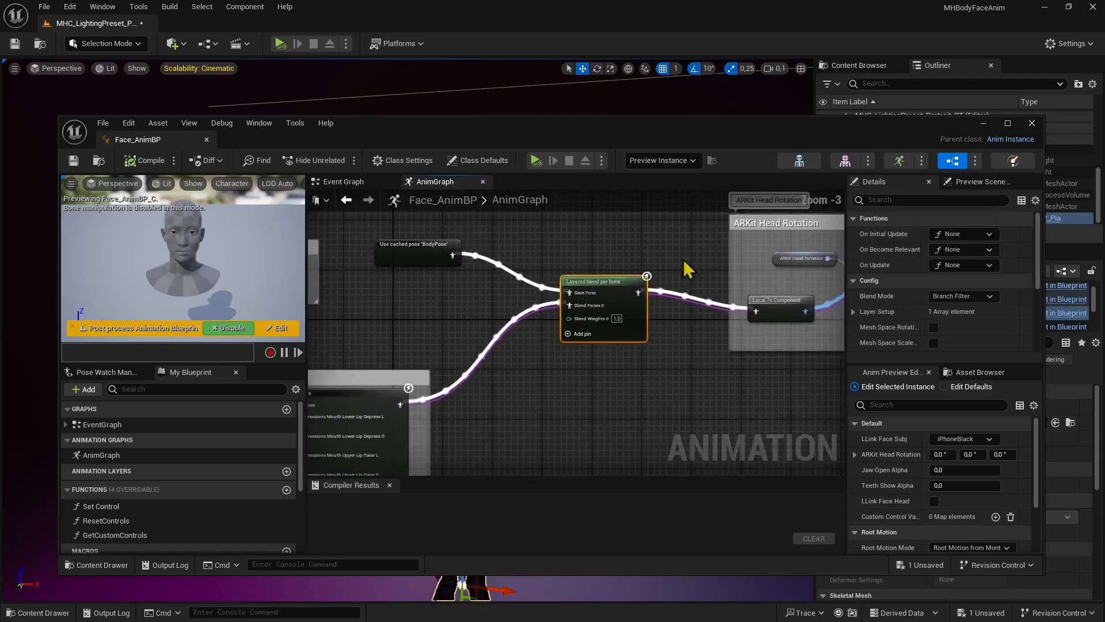
left_click(960, 296)
left_click(958, 310)
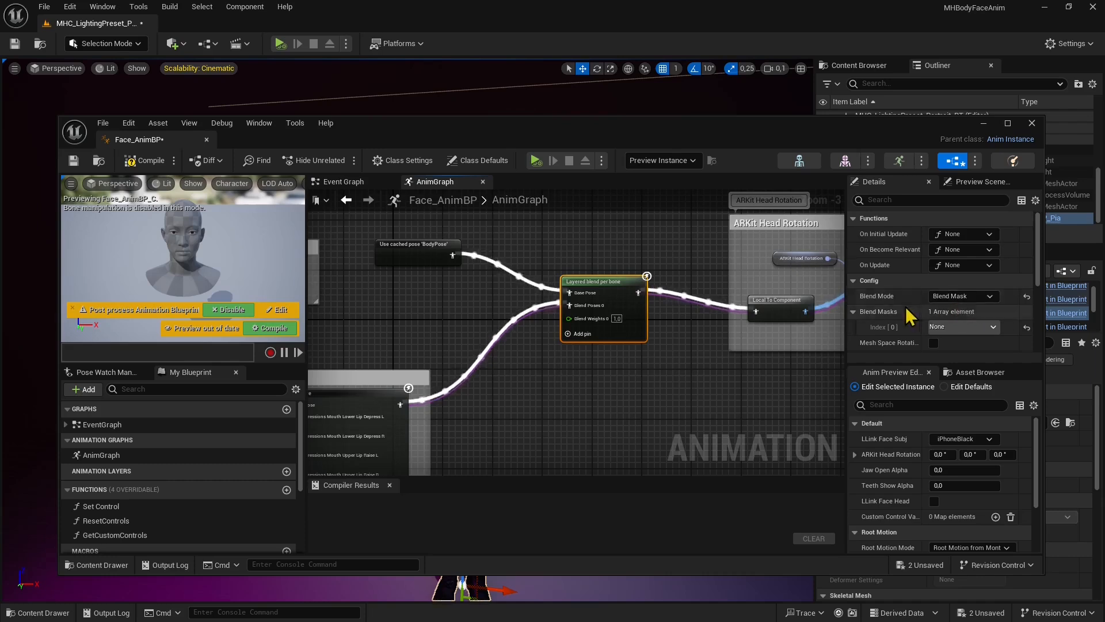
left_click(952, 327)
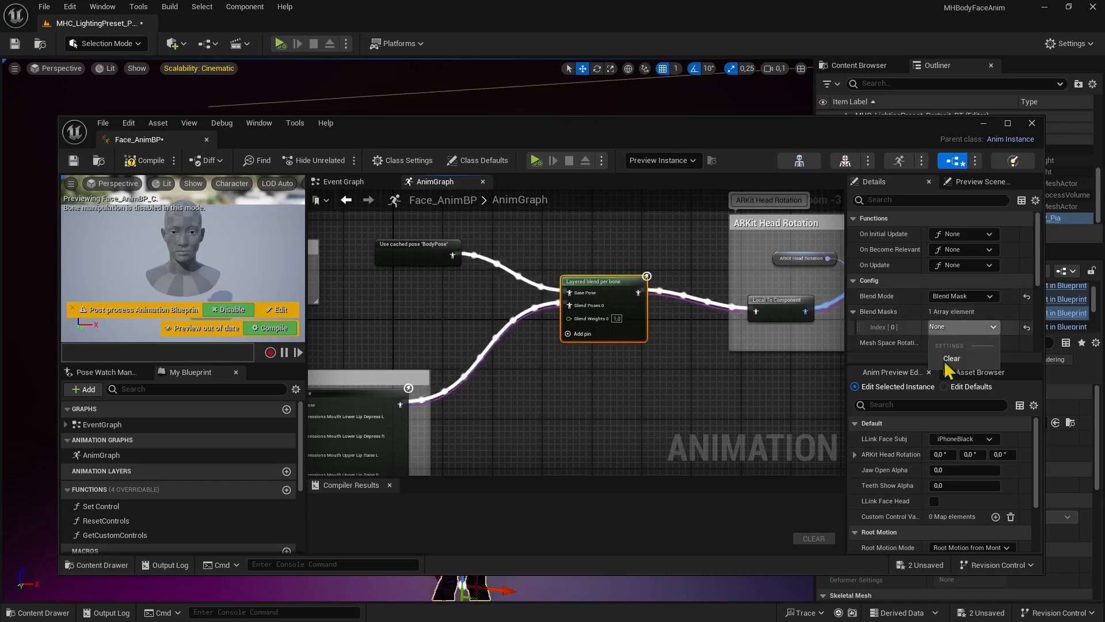
left_click(946, 298)
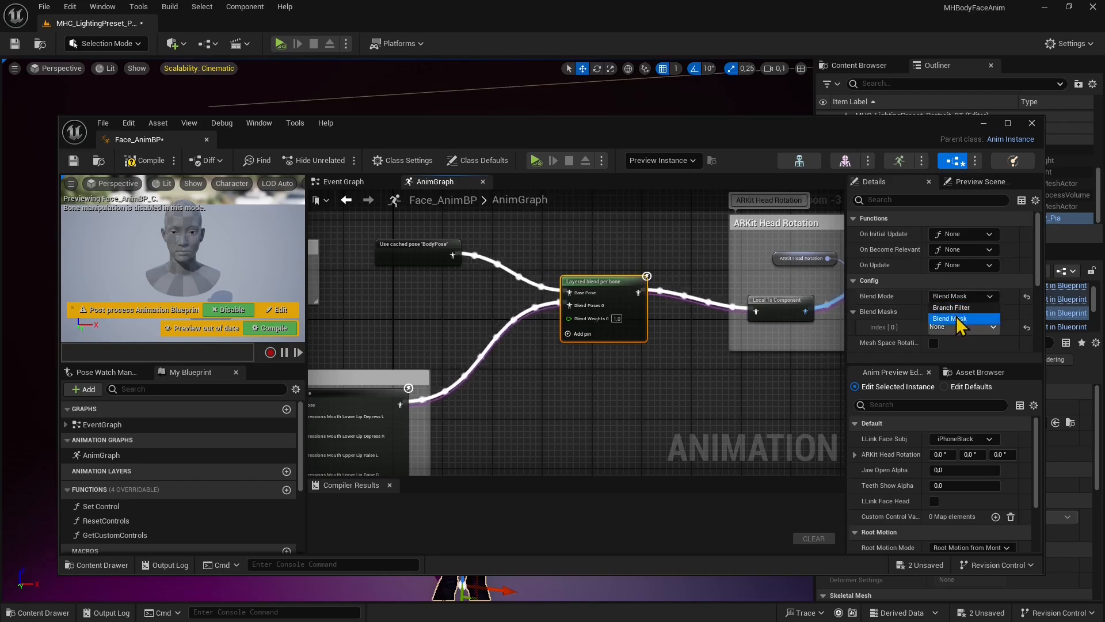
left_click(957, 318)
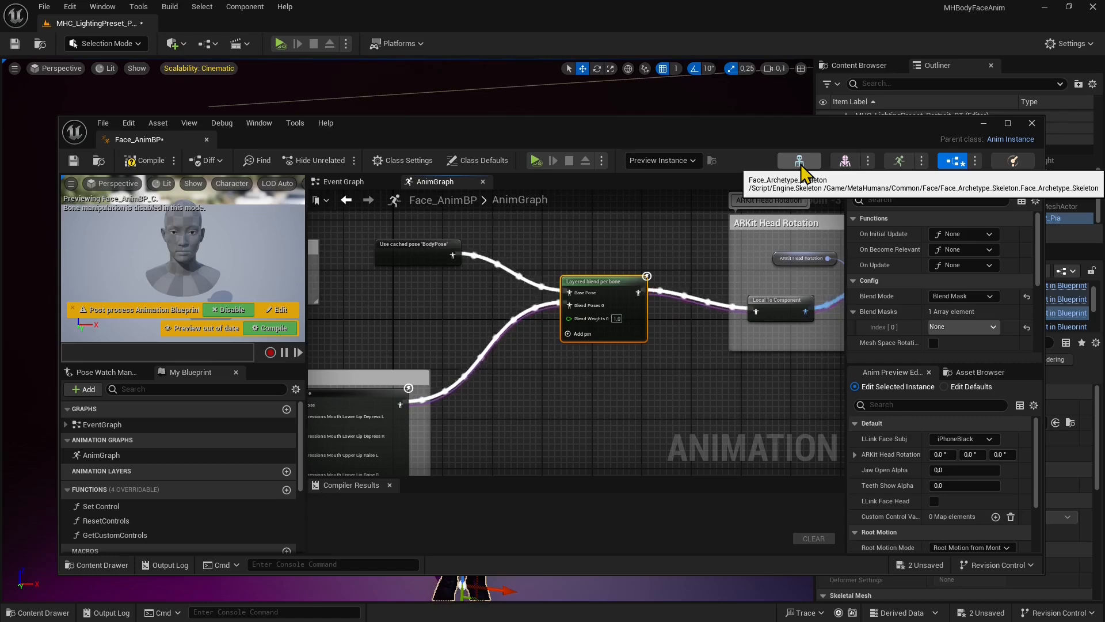
Open Face_Archetype_Skeleton from the animation blueprint and add a blend mask named FaceBody
left_click(800, 164)
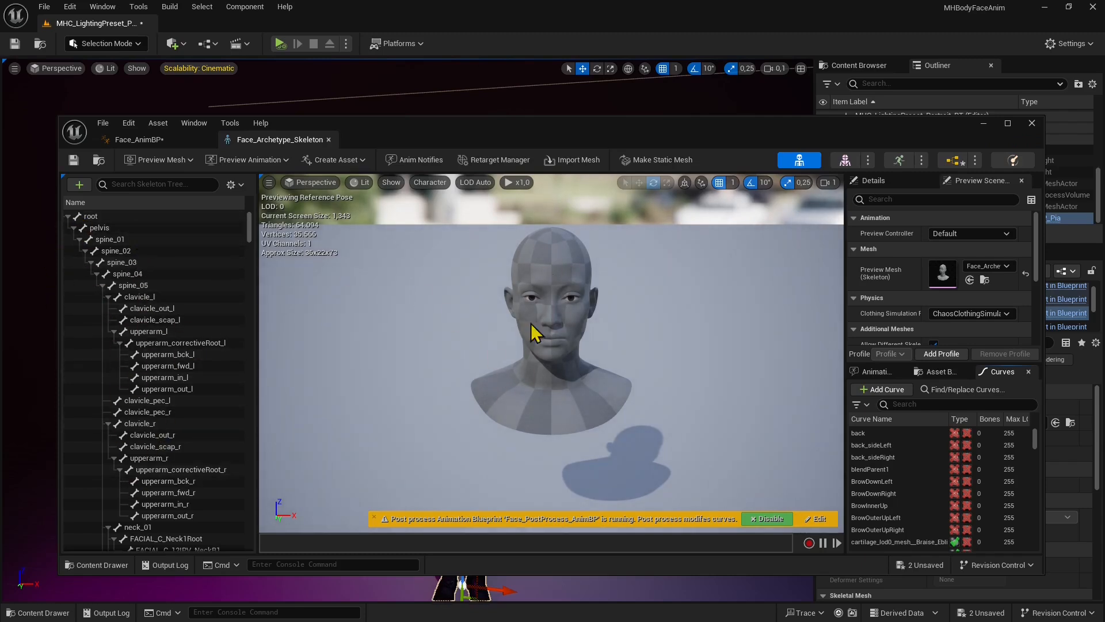
left_click(241, 185)
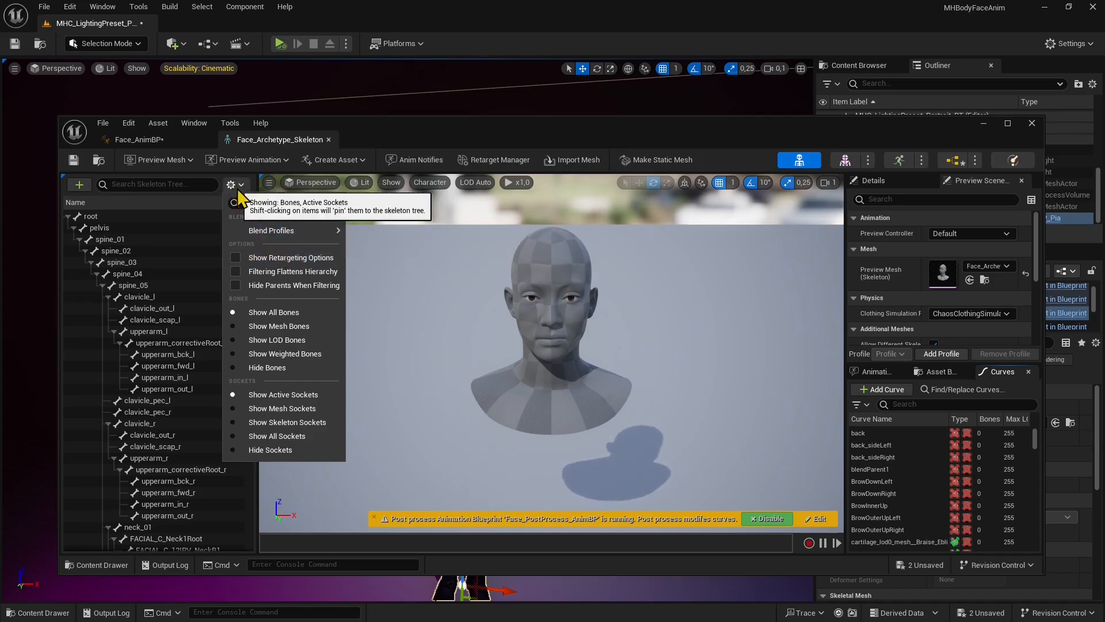
mouse_move(310, 231)
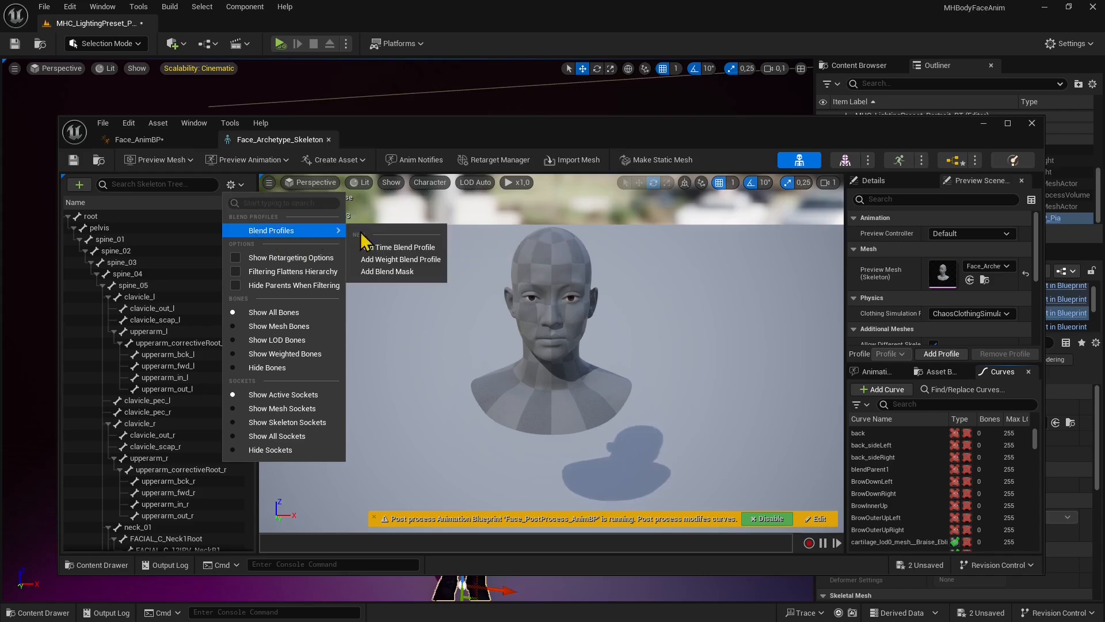
left_click(387, 274)
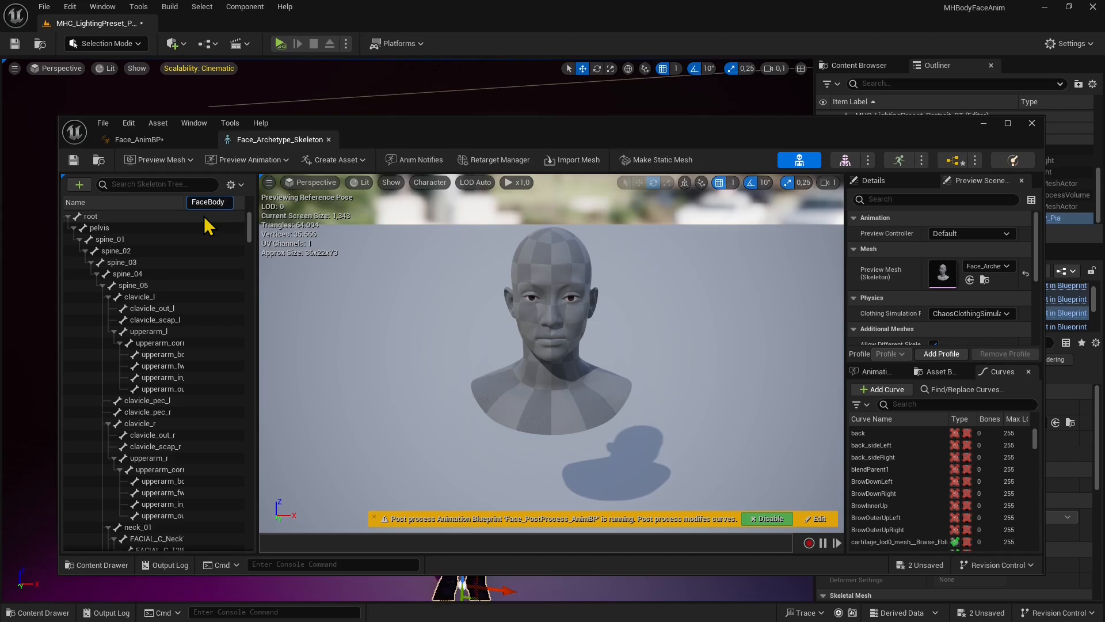
key("Return")
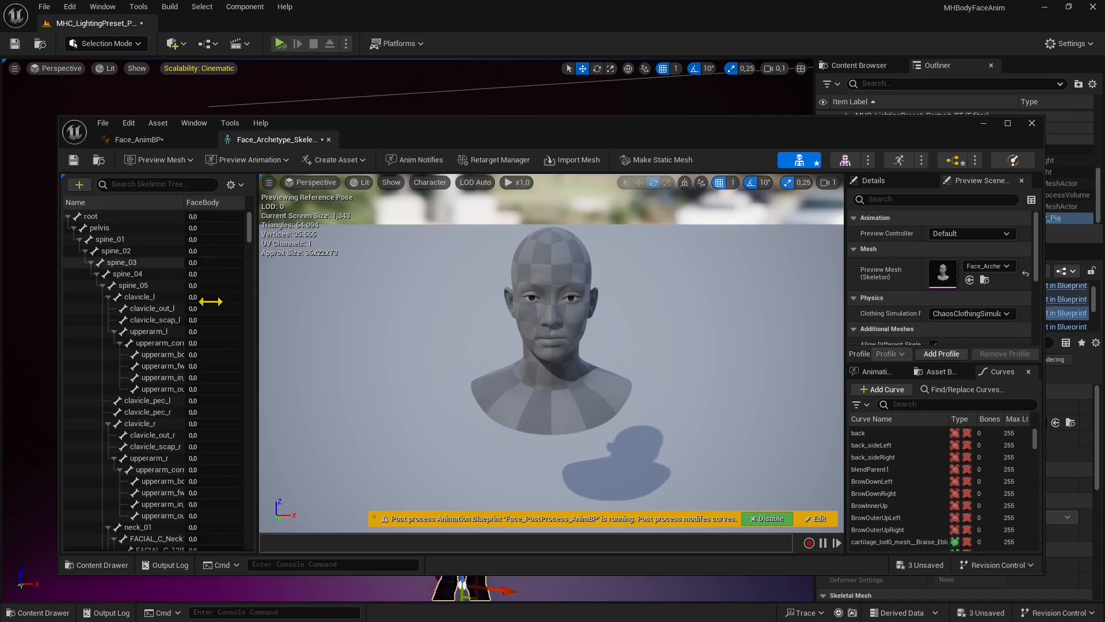
mouse_move(251, 226)
left_mouse_down()
mouse_move(253, 528)
mouse_move(282, 311)
mouse_move(273, 227)
left_mouse_up()
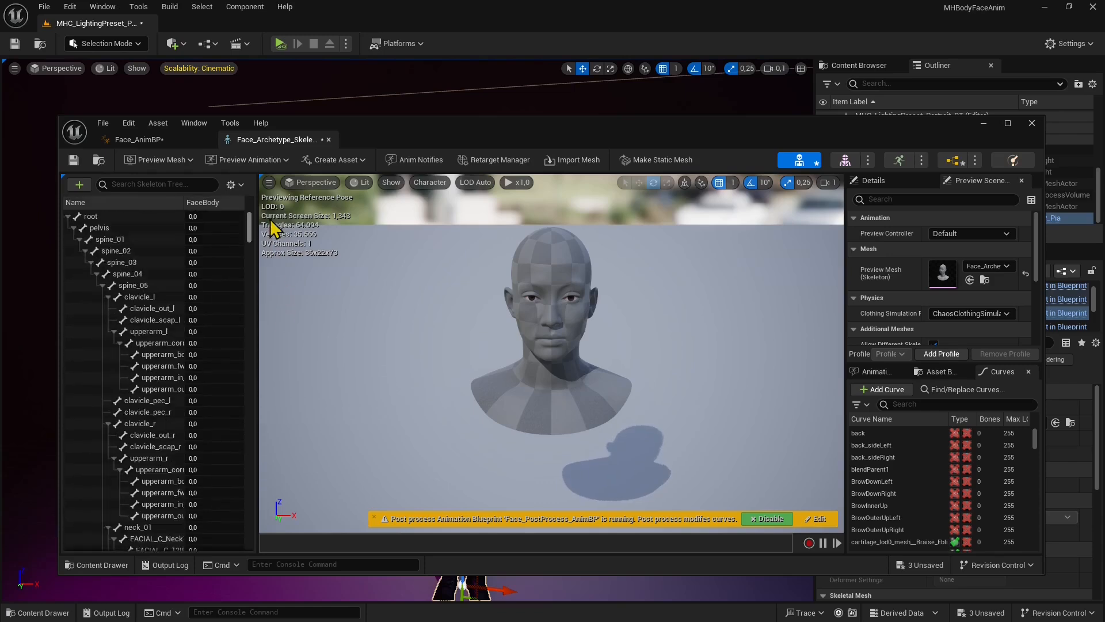
Recursively set the FaceBody blend scales to 0 from the root bone down
left_click(91, 222)
right_click(93, 222)
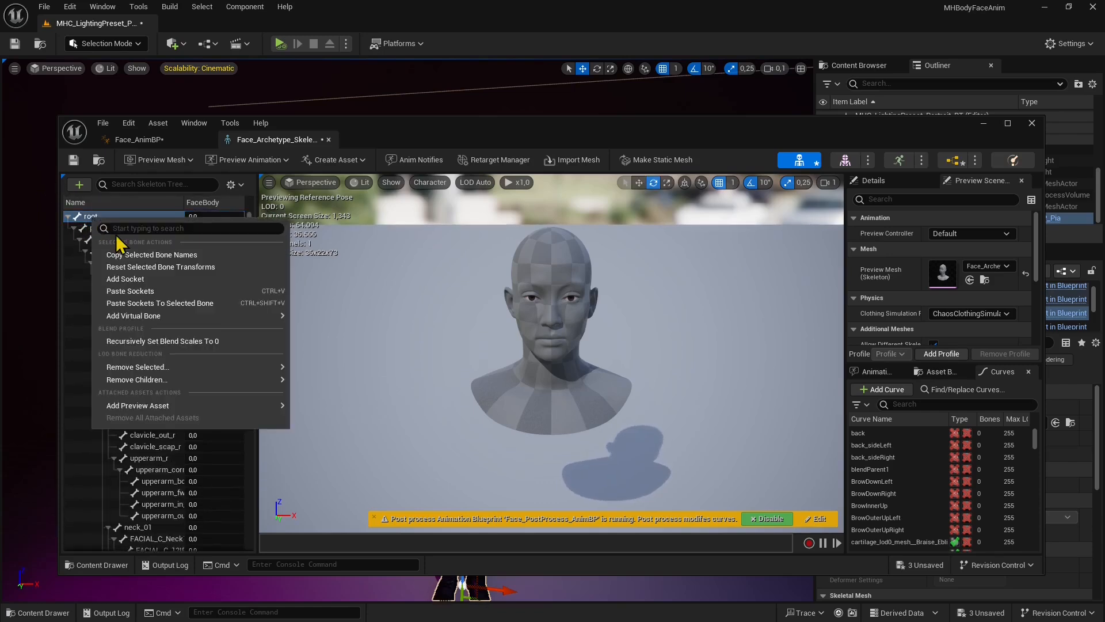
left_click(166, 341)
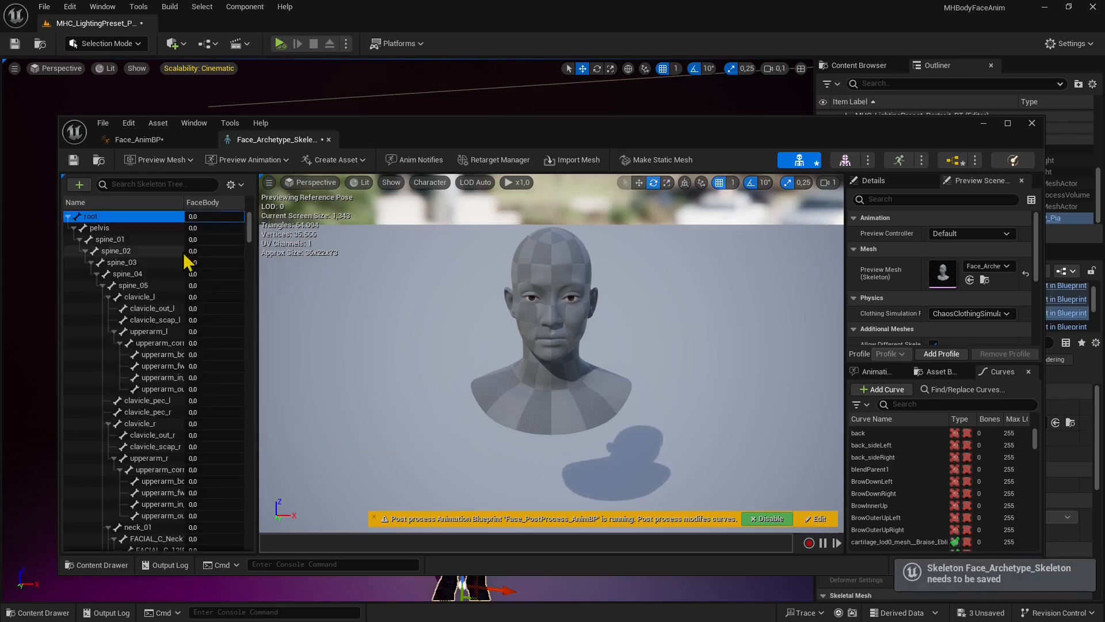
Find the head bone by searching for "head", set its FaceBody value to 1.0, then save and close the skeleton
left_click(149, 184)
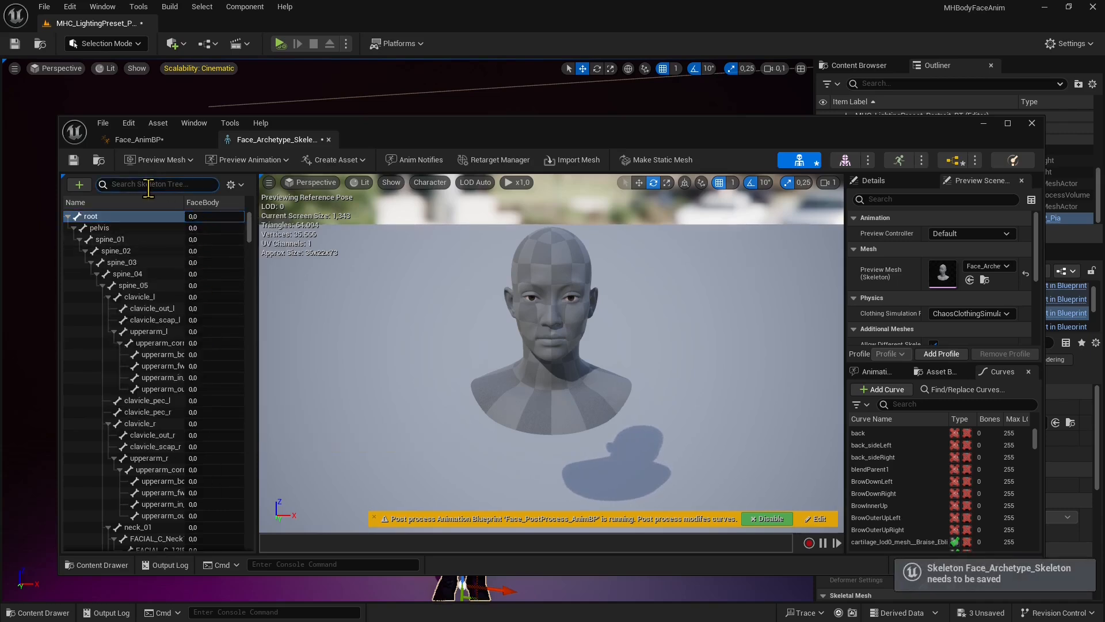
type("head")
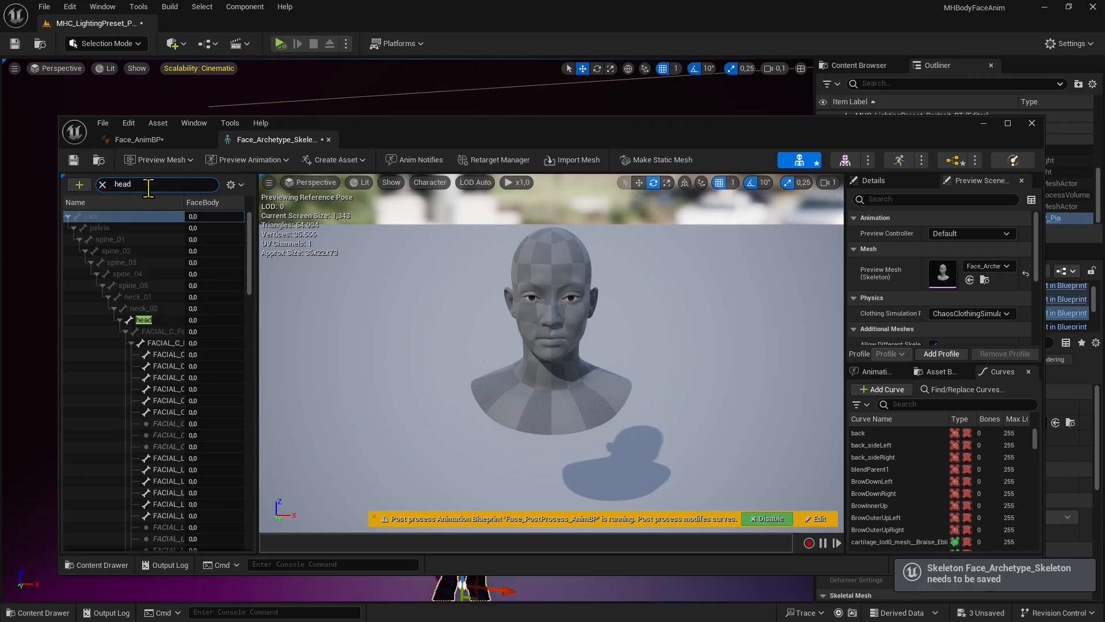
double_click(148, 185)
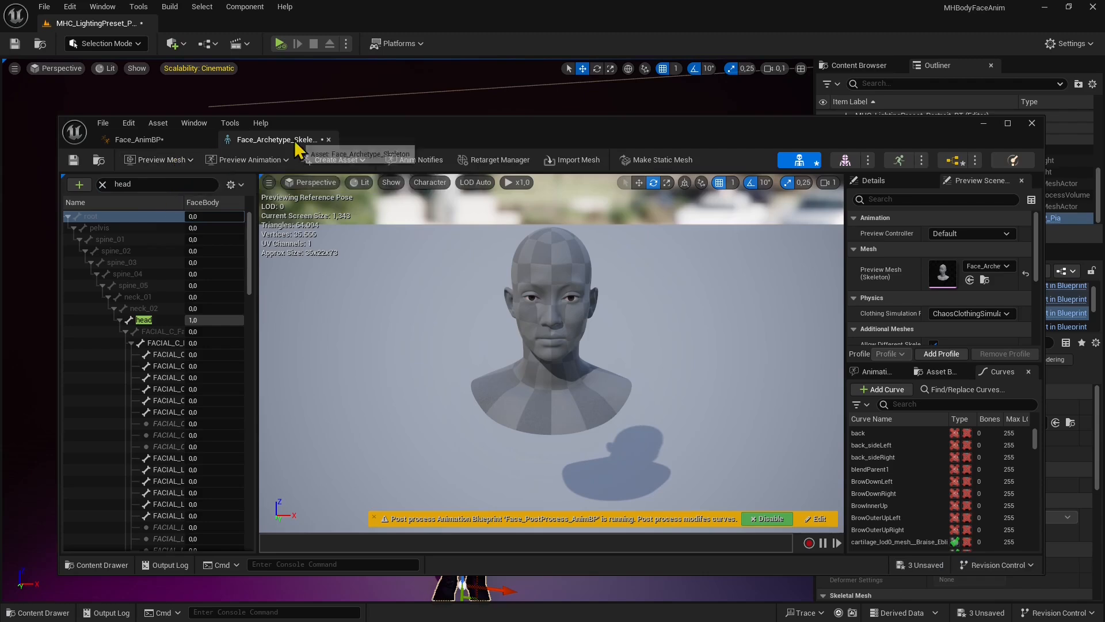
left_click(73, 160)
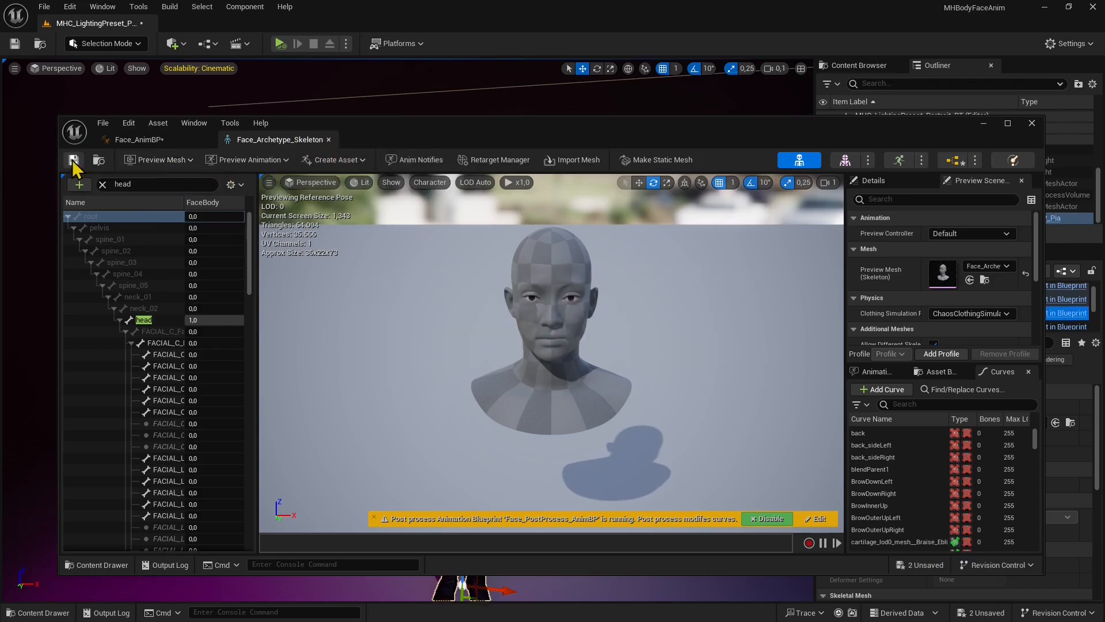
left_click(329, 140)
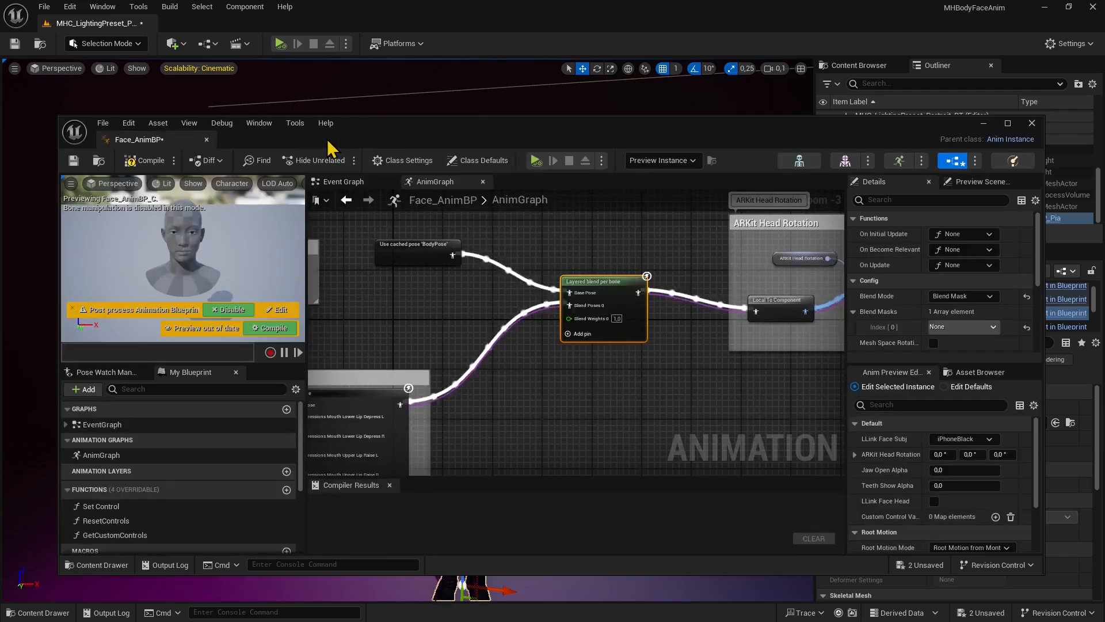
Assign FaceBody as the blend mask at index 0 of the Layered blend per bone node in Face_AnimBP
left_click(459, 325)
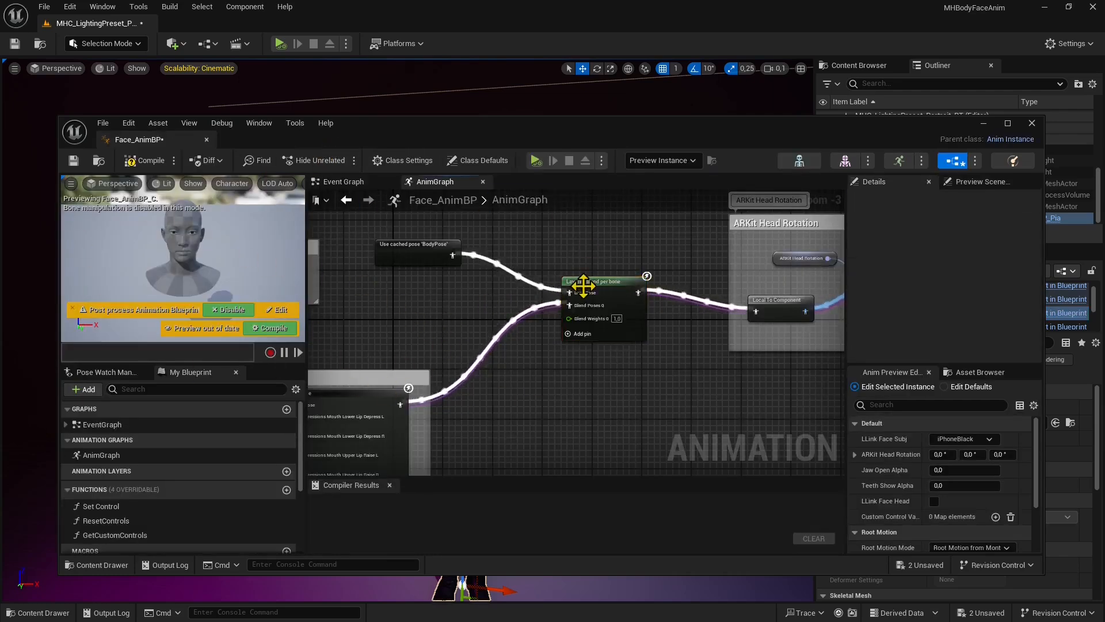
left_click(583, 285)
scroll(662, 281, "up", 1)
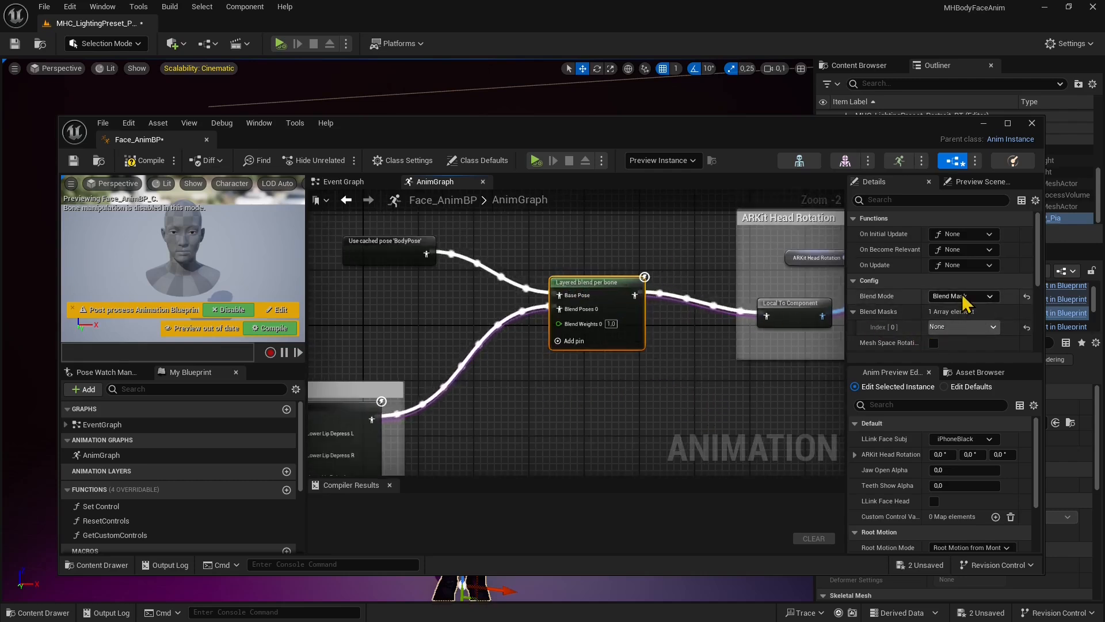
left_click(956, 327)
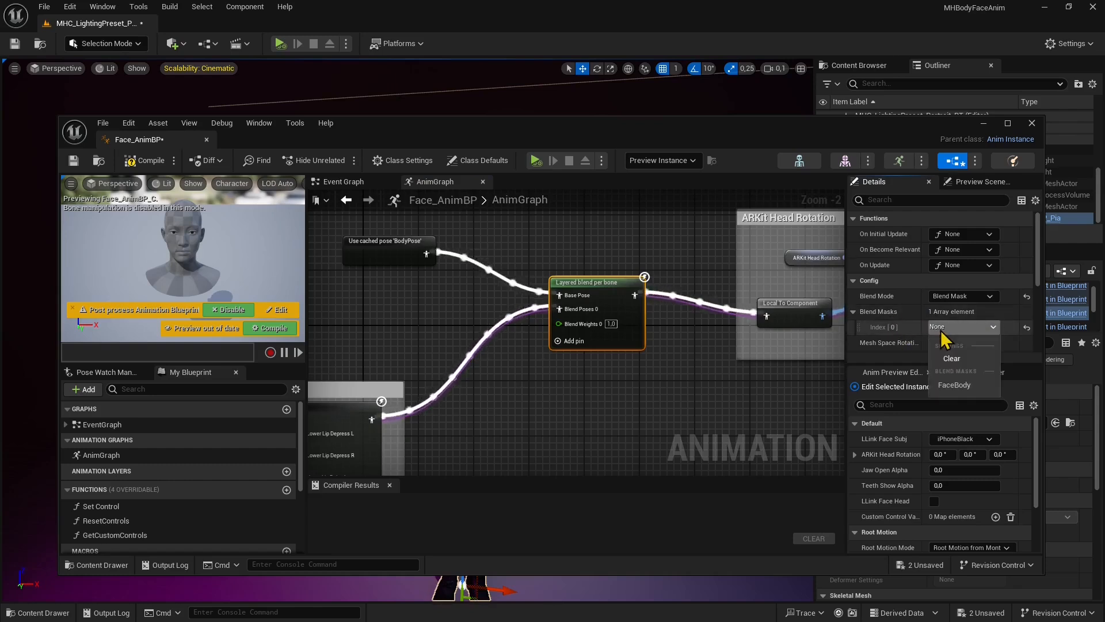
left_click(960, 386)
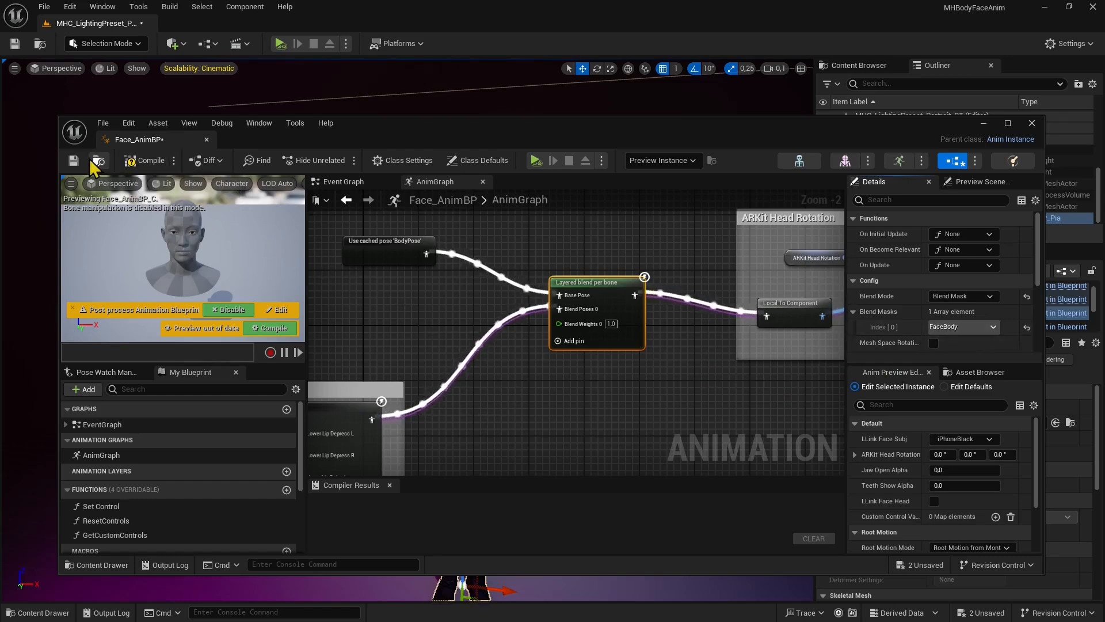
Save and compile the Face_AnimBP blueprint, and look over its whole AnimGraph
left_click(73, 160)
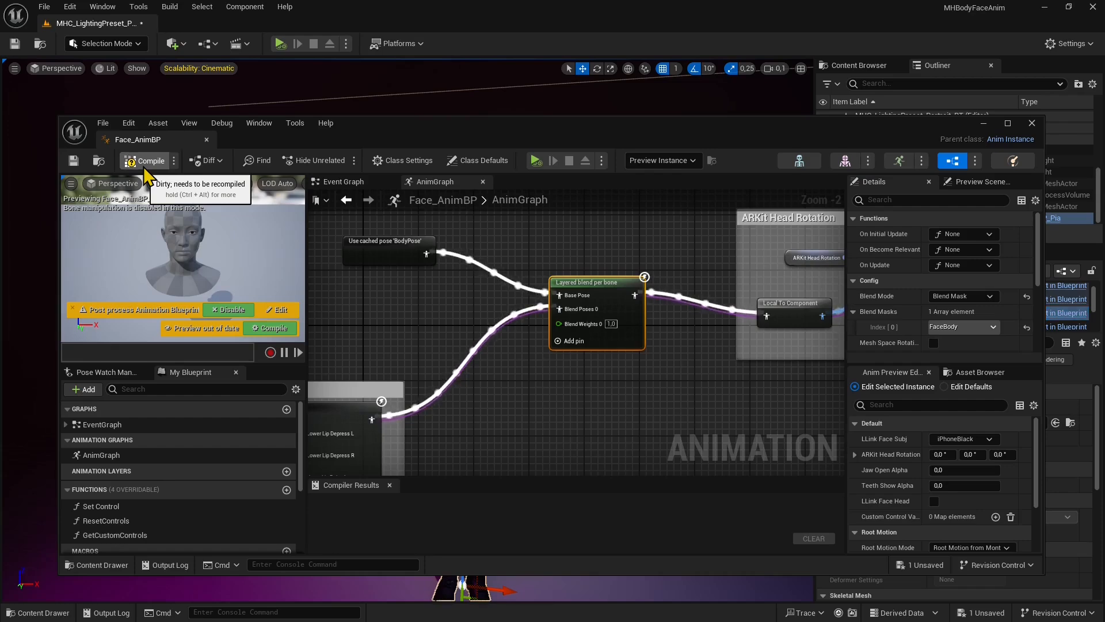
left_click(146, 160)
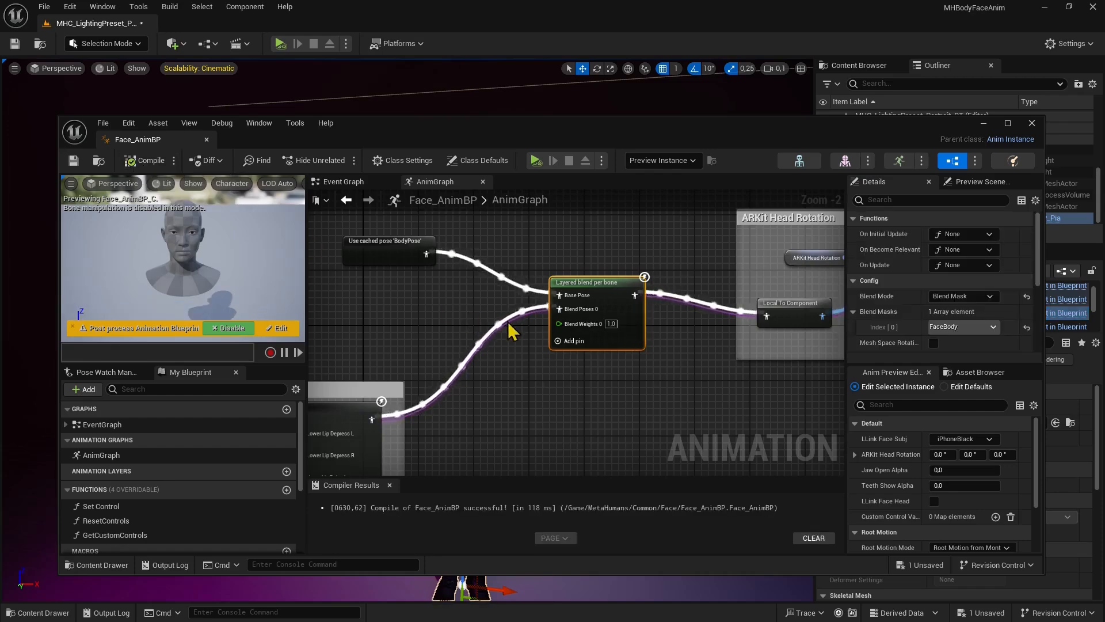
scroll(506, 332, "down", 8)
scroll(541, 362, "up", 1)
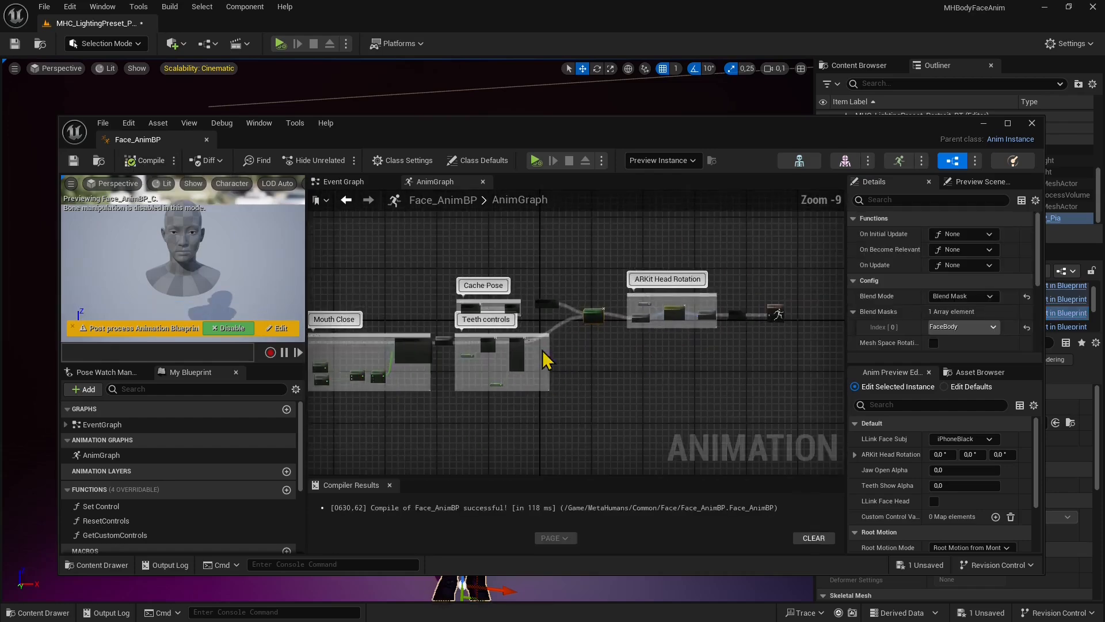
left_click(656, 369)
scroll(662, 369, "down", 2)
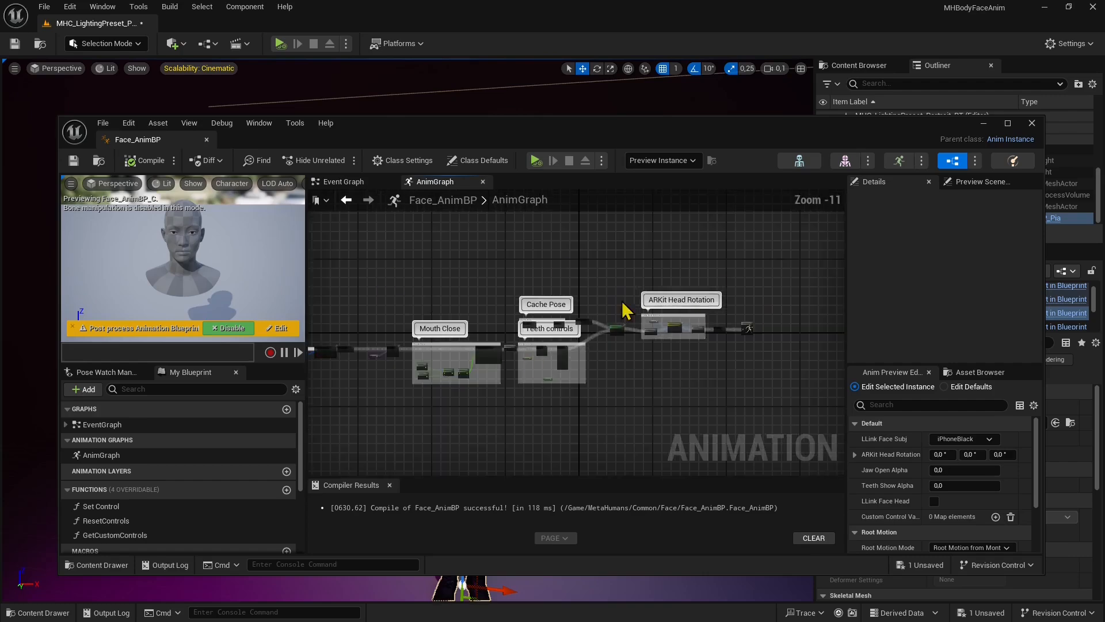
Close the Face_AnimBP editor, run the level simulation briefly to check Pia, and stop it
left_click(1031, 123)
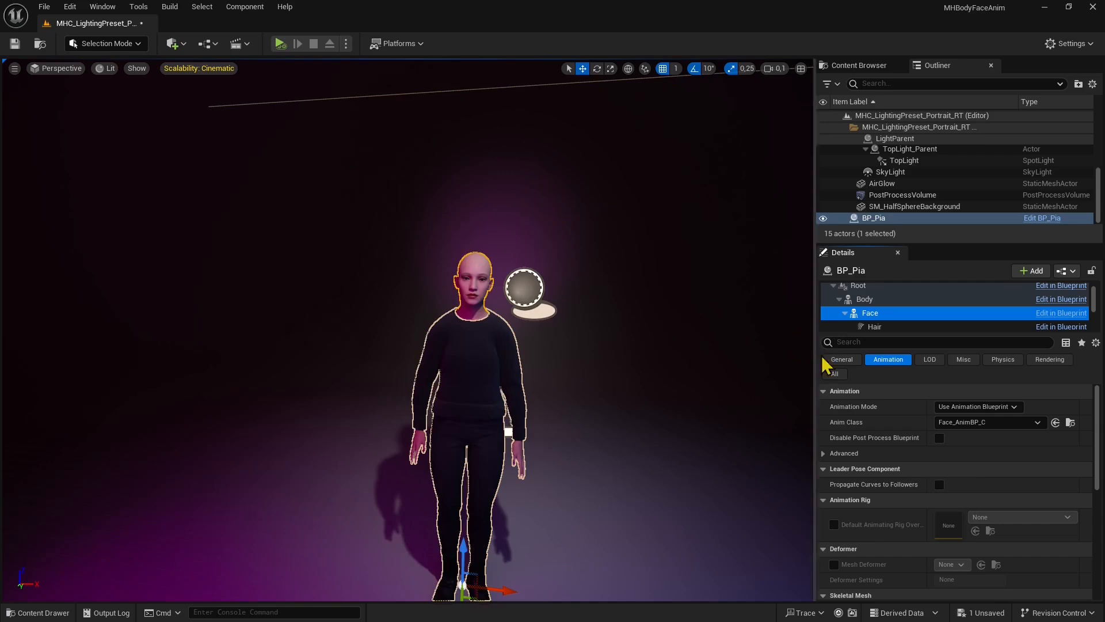
left_click(280, 50)
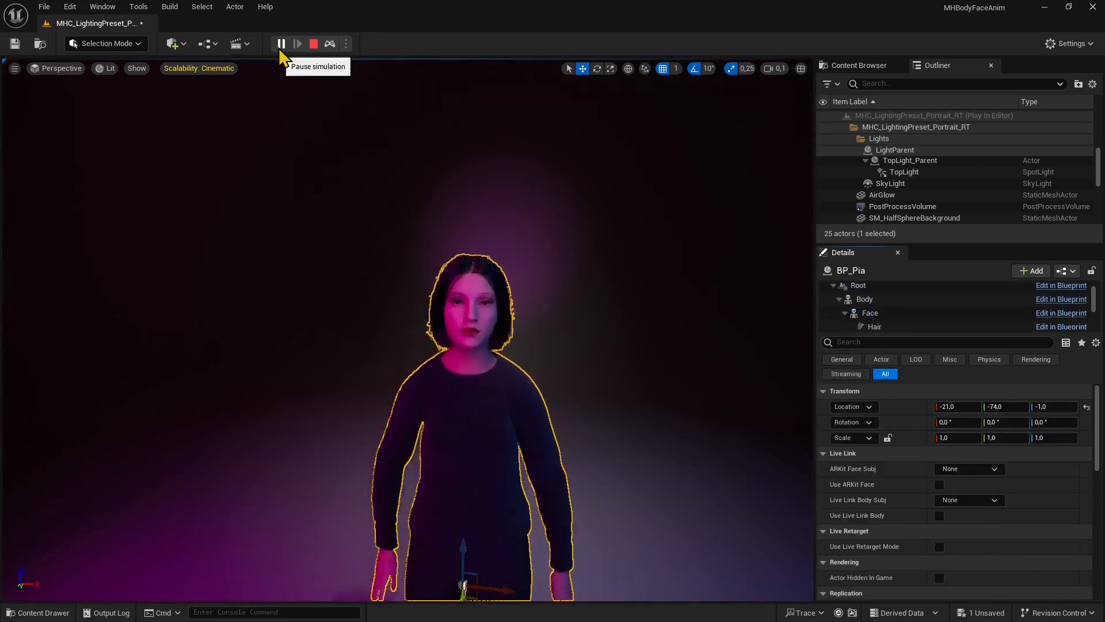
left_click(281, 50)
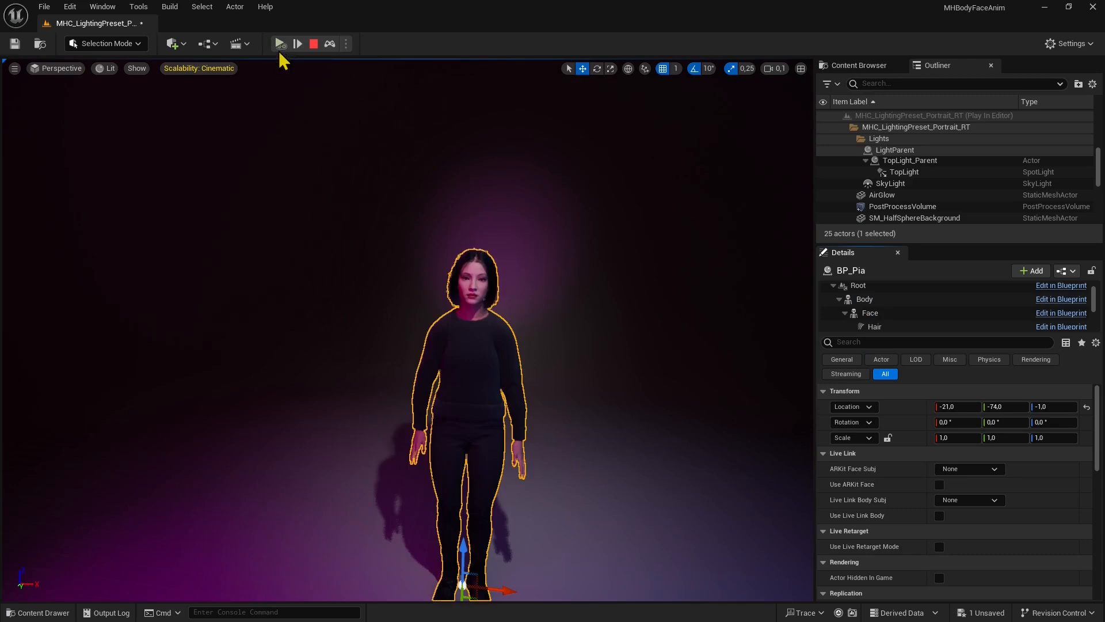
left_click(313, 44)
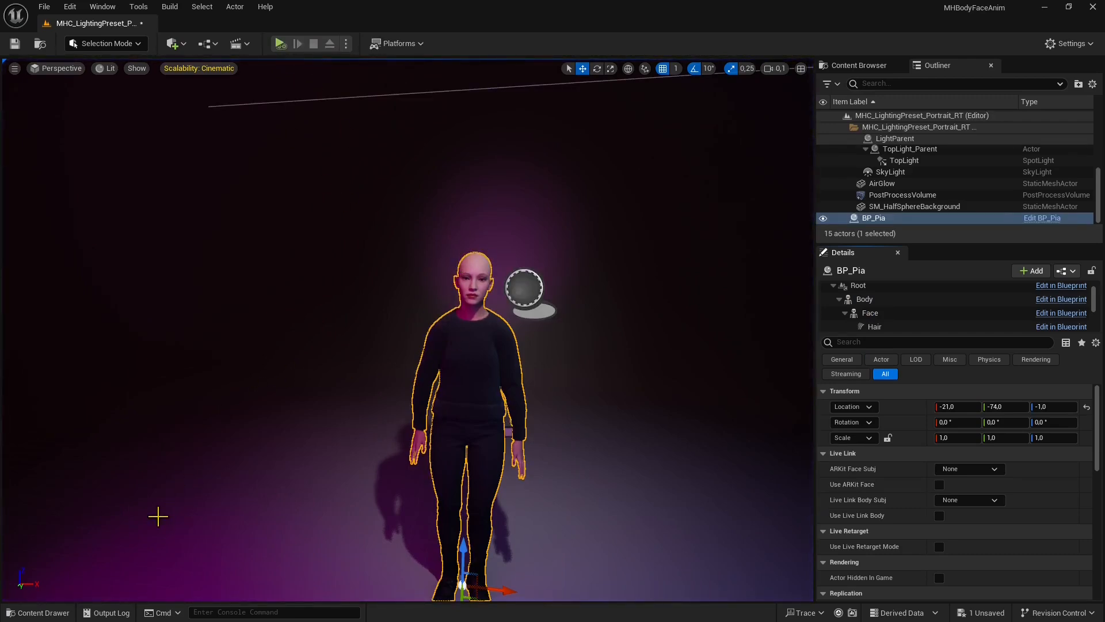
Create a level sequence named BodyFaceAnimationTest in the Sequence folder
left_click(248, 46)
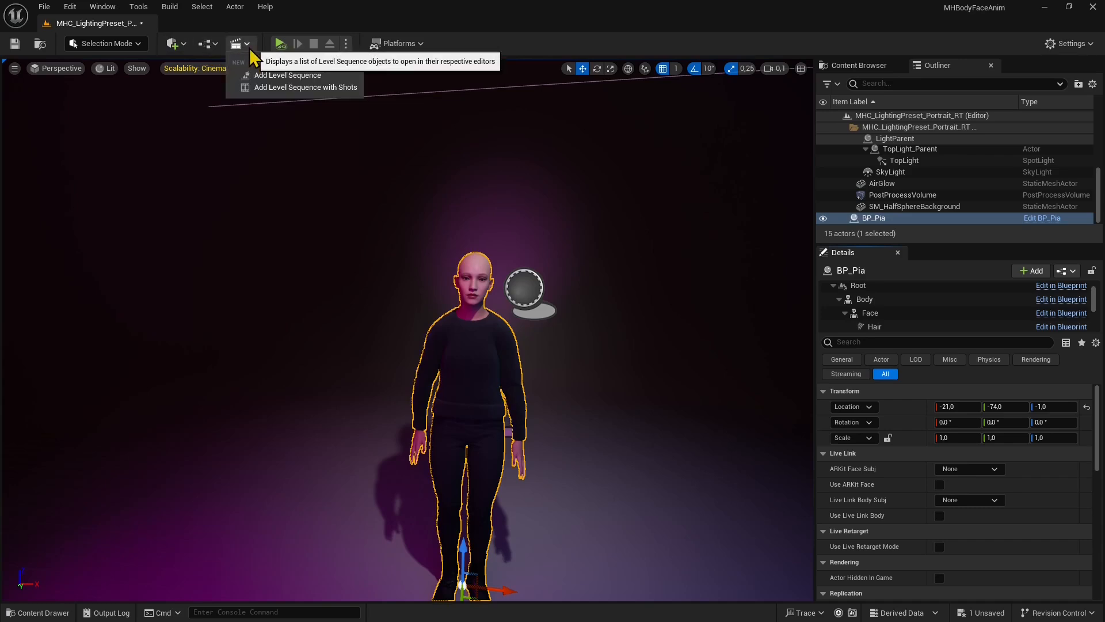
left_click(279, 75)
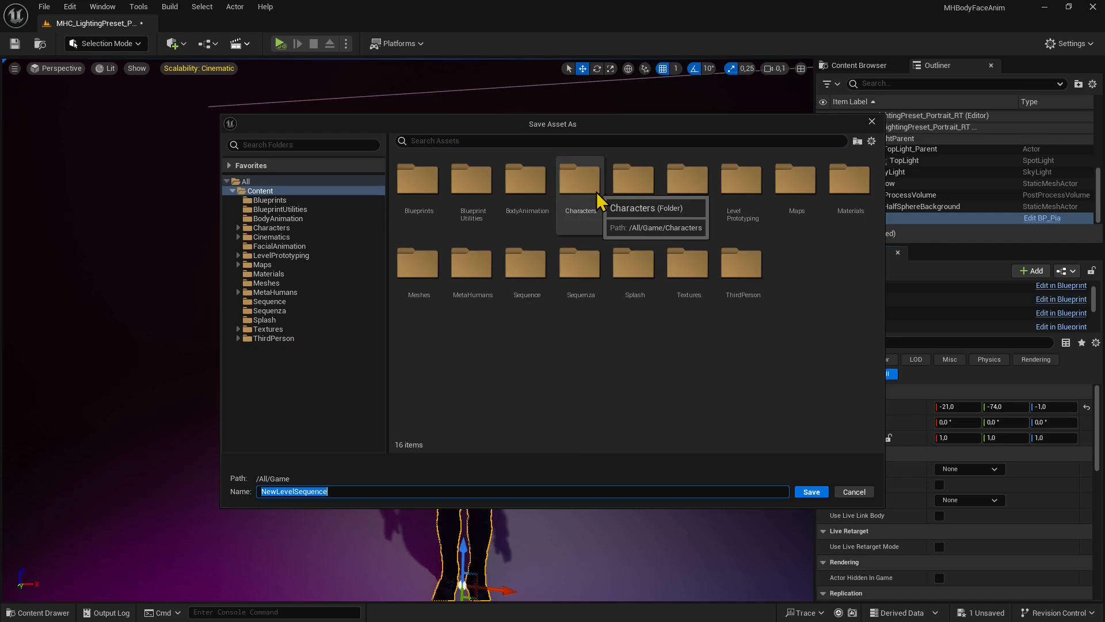
double_click(528, 262)
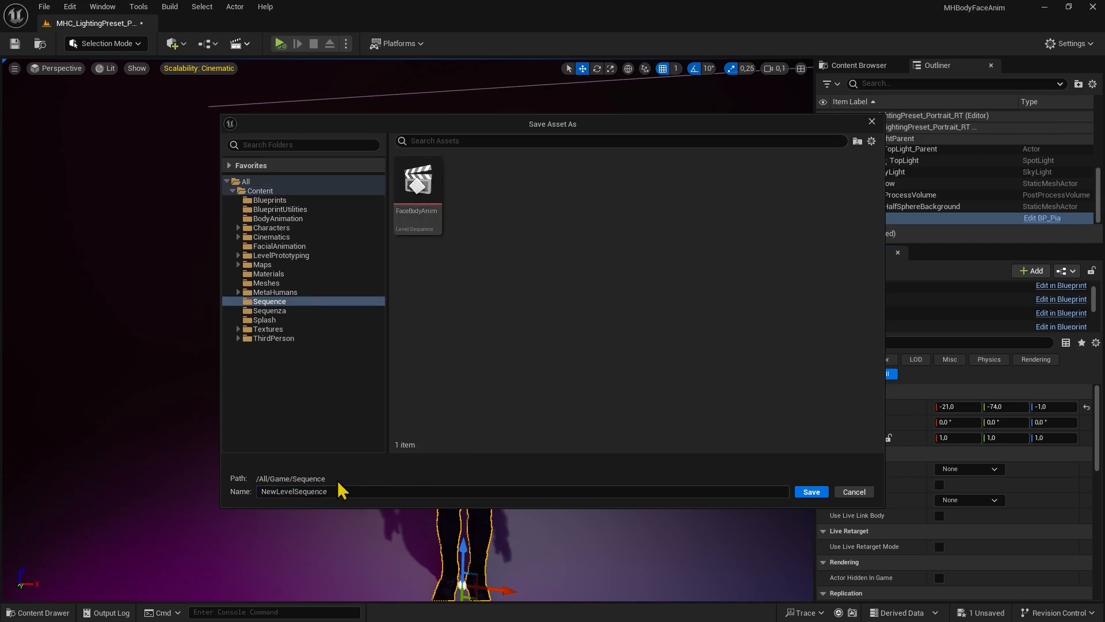
double_click(380, 492)
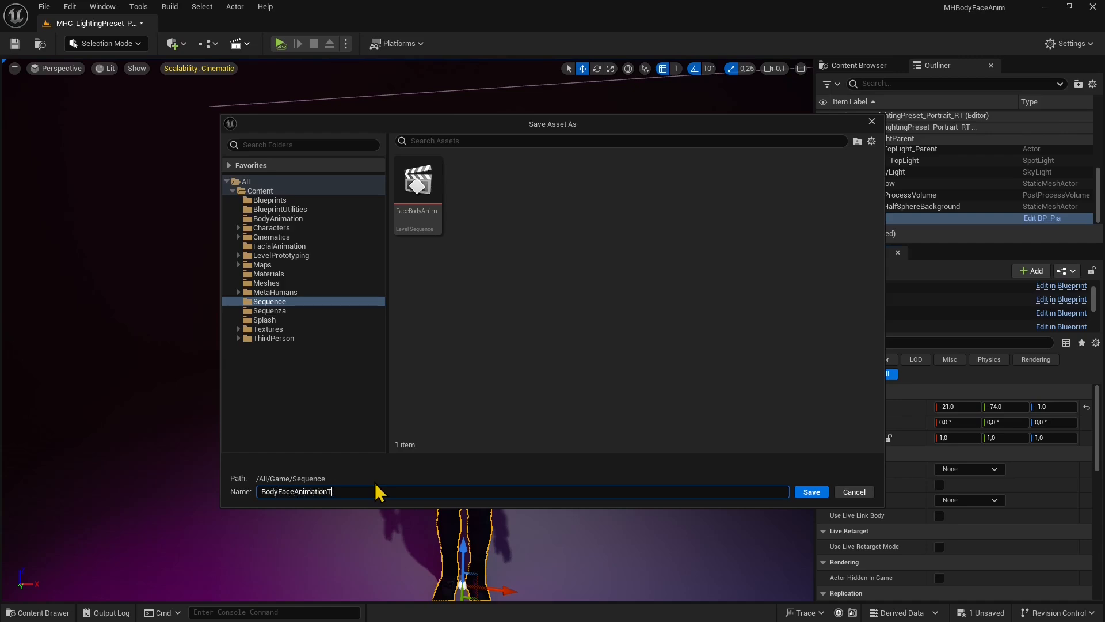
type("BodyFaceAnimationTest")
key("Return")
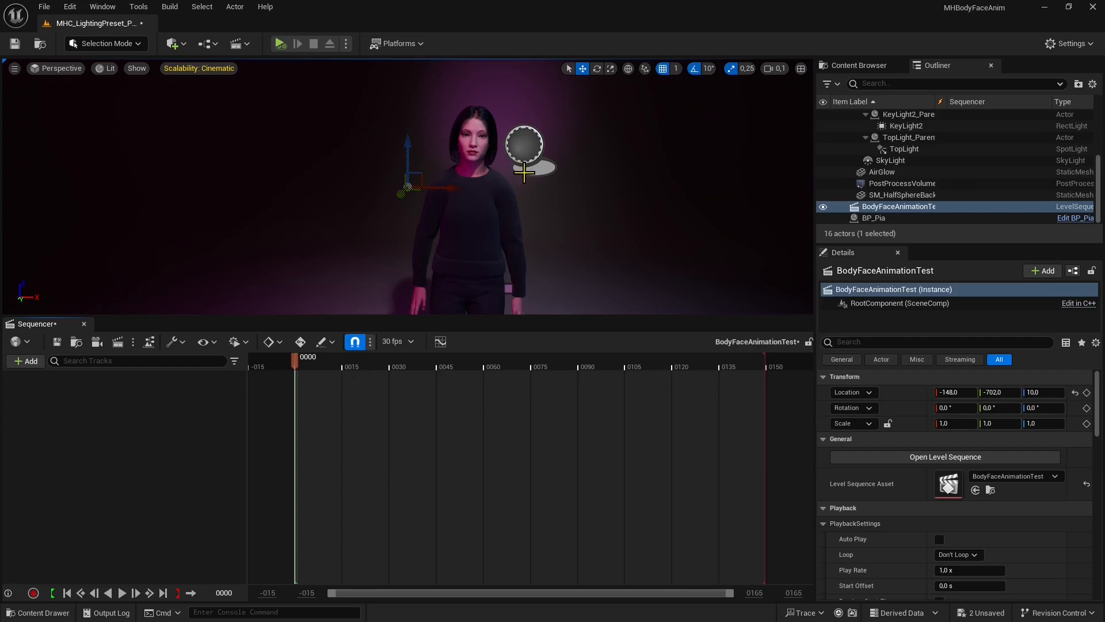
Add the BP_Pia actor to the BodyFaceAnimationTest sequence
left_click(873, 218)
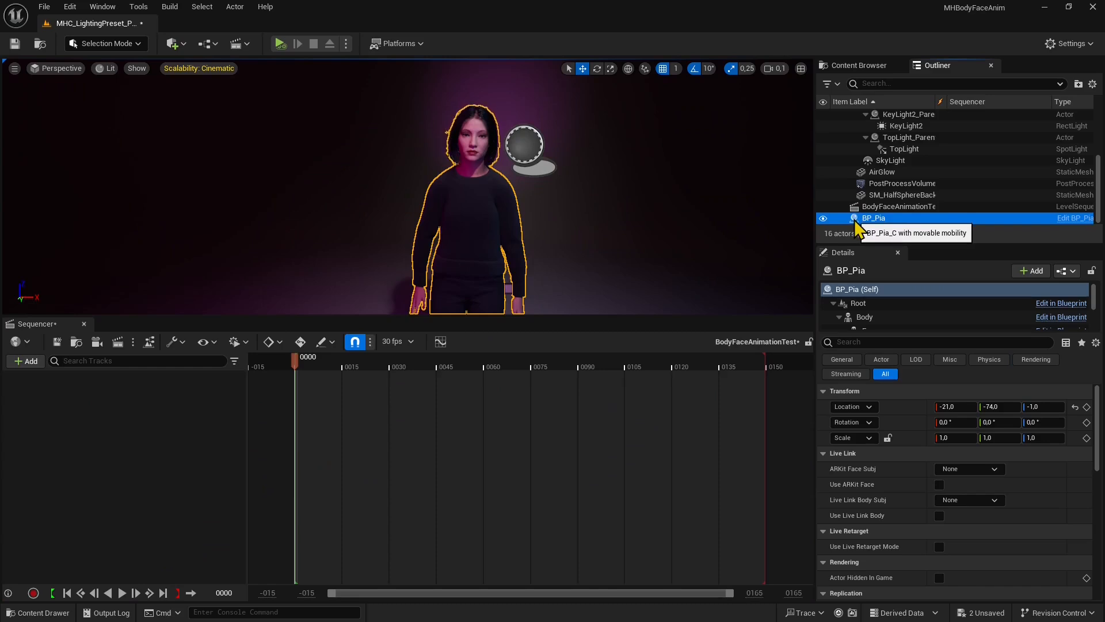
left_click_drag(856, 222, 136, 412)
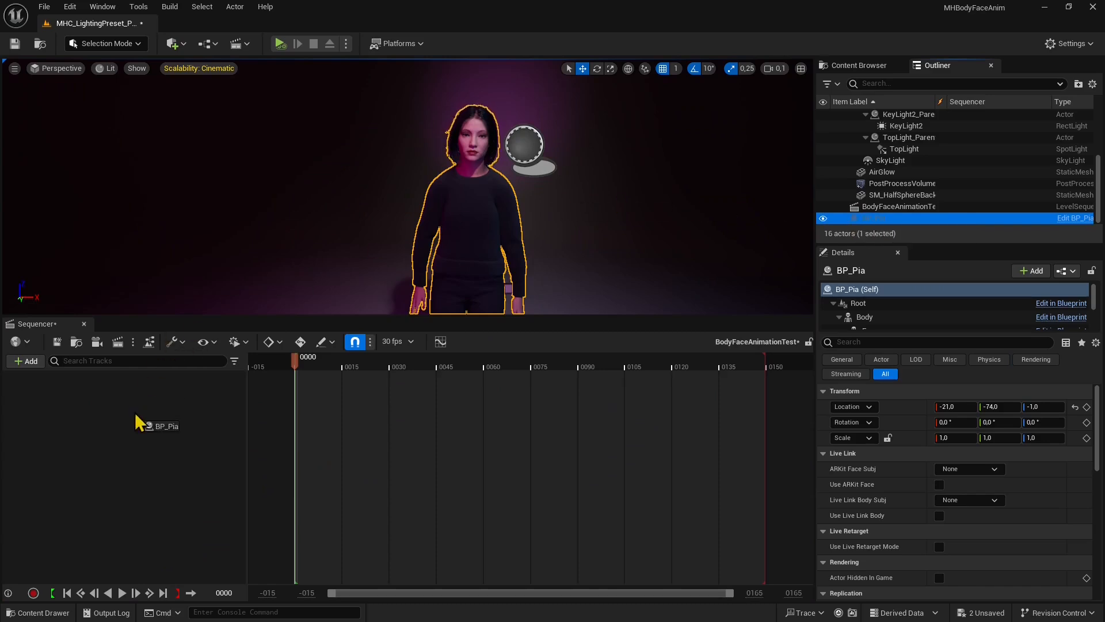
left_click_drag(682, 259, 832, 290)
left_click(28, 361)
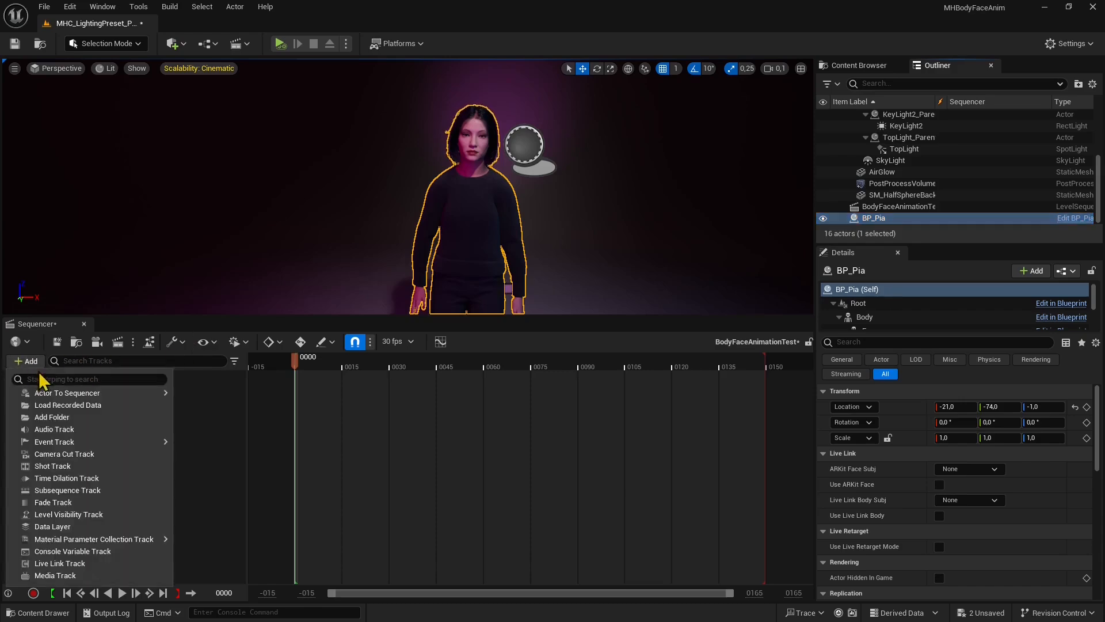
mouse_move(49, 393)
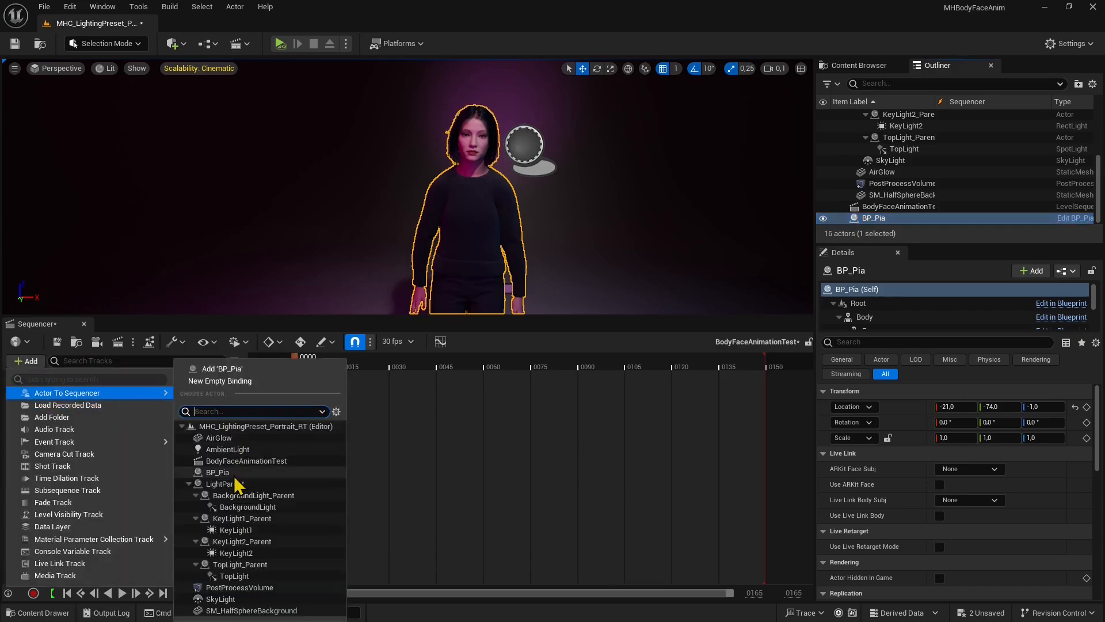
left_click(217, 472)
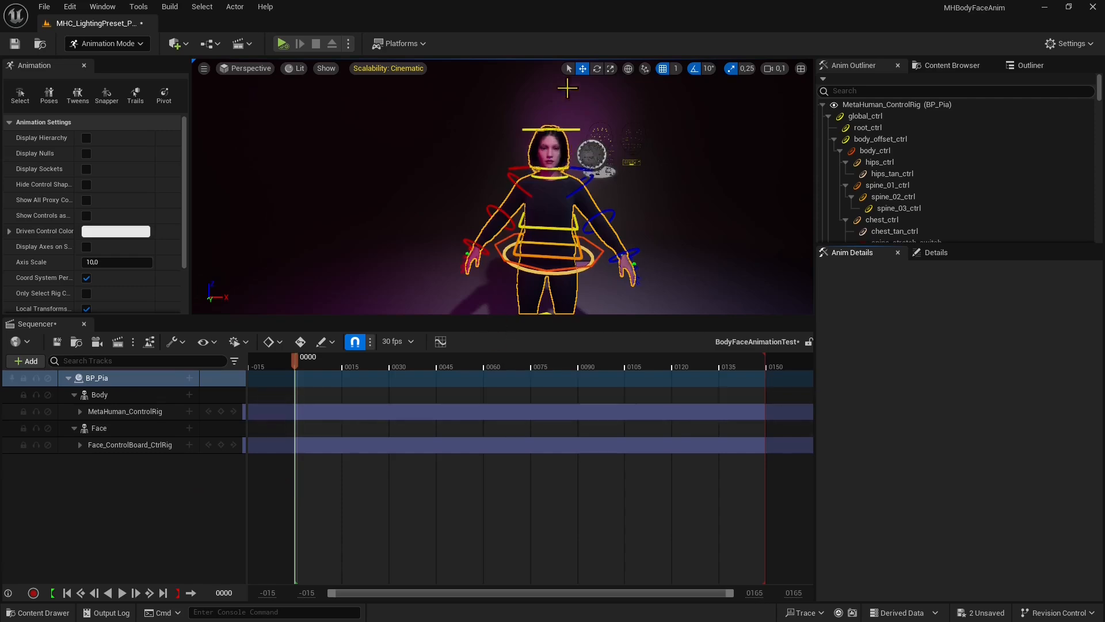
Try rotating the upperarm_r_fk_ctrl control of Pia's body control rig in the viewport
left_click(112, 411)
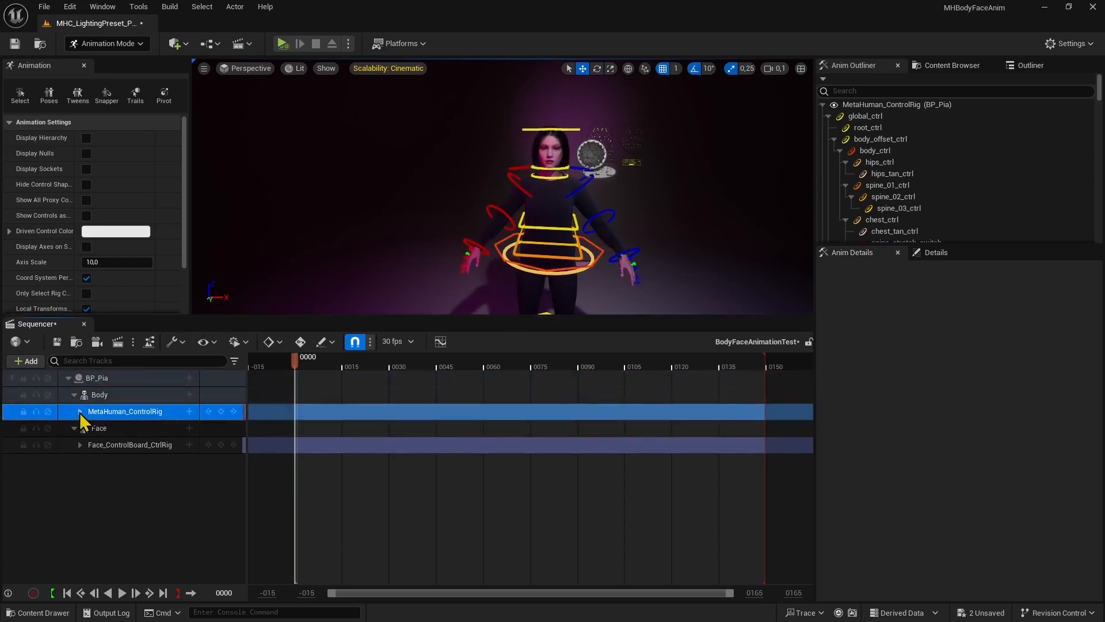
left_click(524, 189)
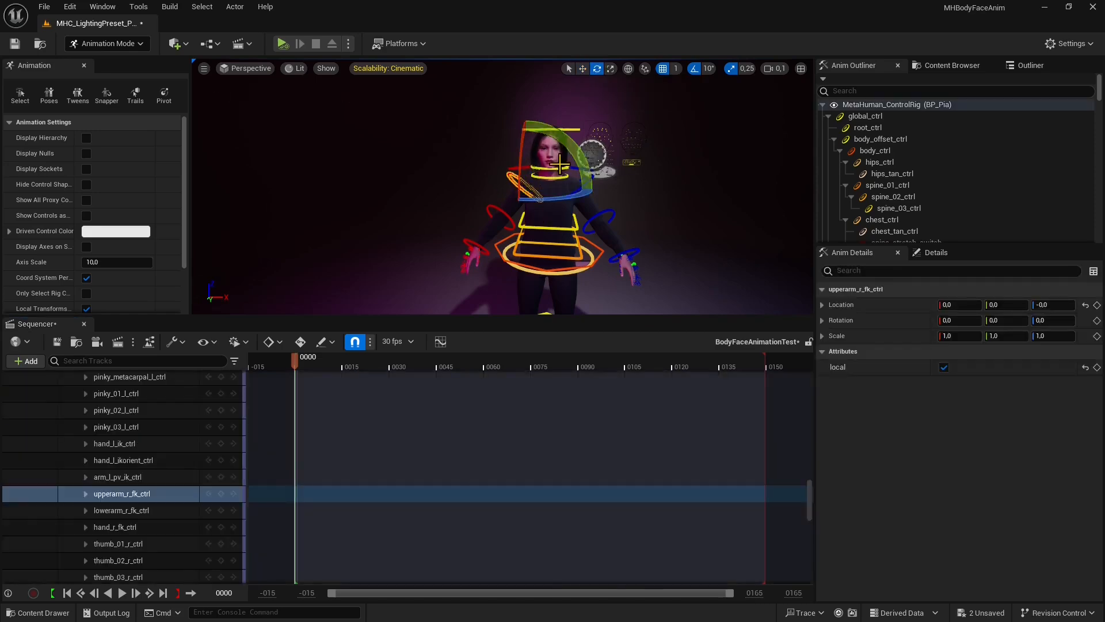
mouse_move(559, 165)
left_mouse_down()
mouse_move(604, 196)
mouse_move(561, 158)
left_mouse_up()
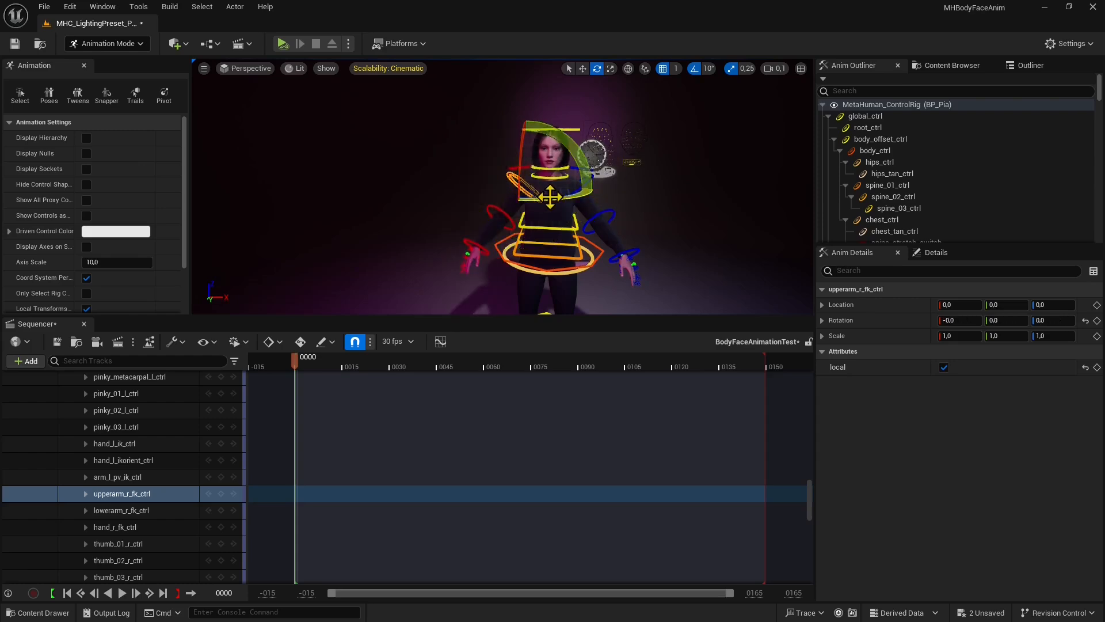
mouse_move(550, 197)
left_mouse_down()
mouse_move(575, 191)
mouse_move(550, 197)
left_mouse_up()
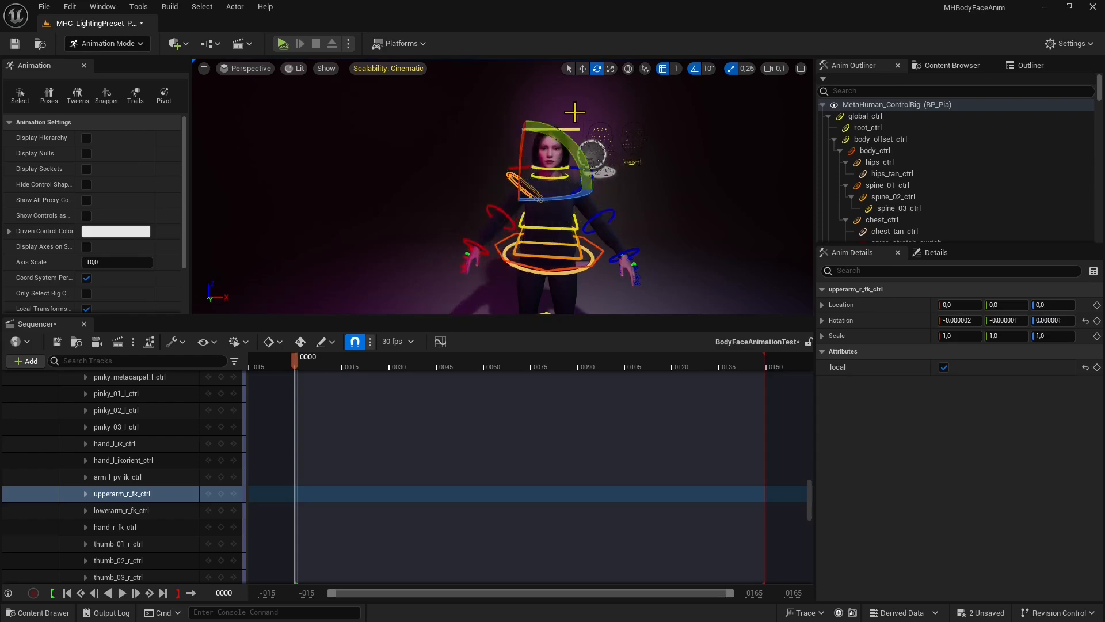
Examine the individual bone controls listed under MetaHuman_ControlRig, then collapse the track
left_click(125, 425)
left_click(119, 494)
left_click(118, 511)
left_click(119, 544)
scroll(121, 487, "up", 8)
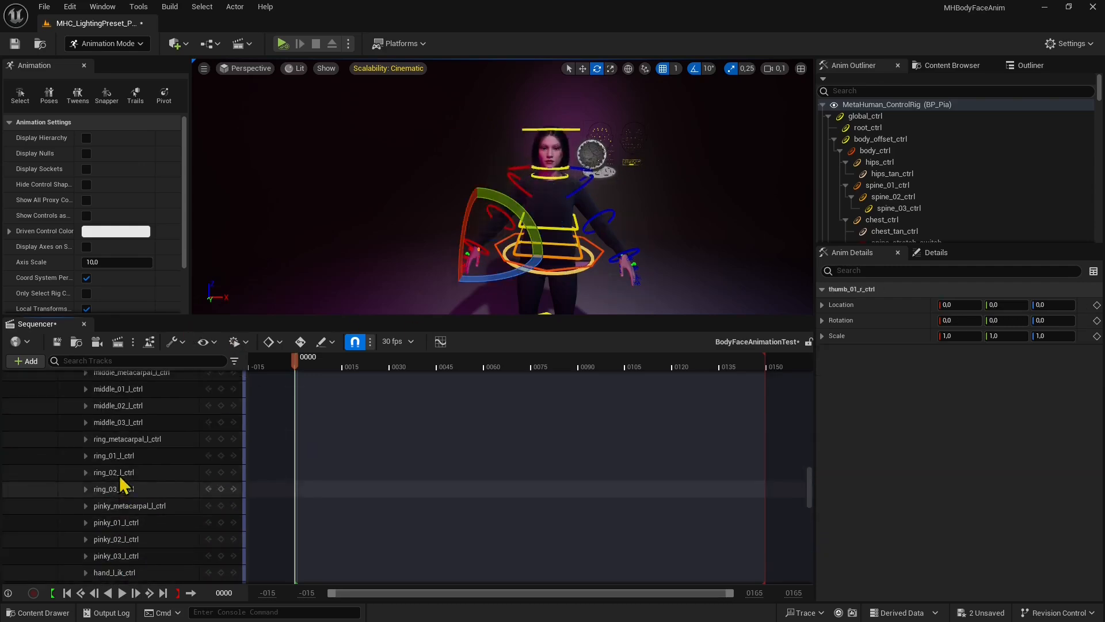
scroll(124, 486, "up", 5)
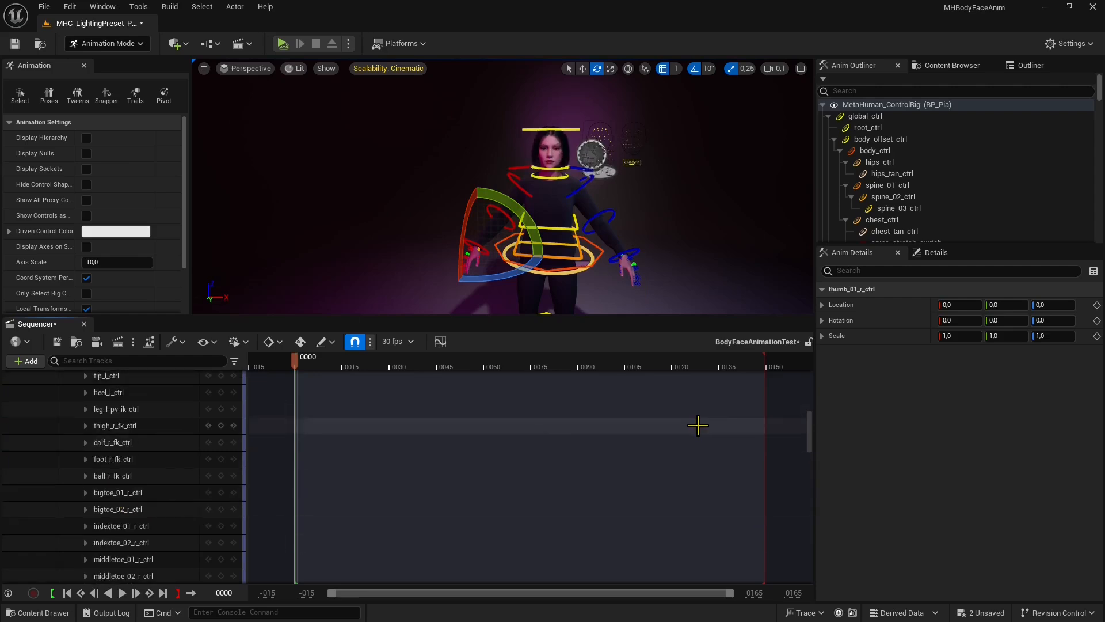
left_click_drag(810, 442, 839, 382)
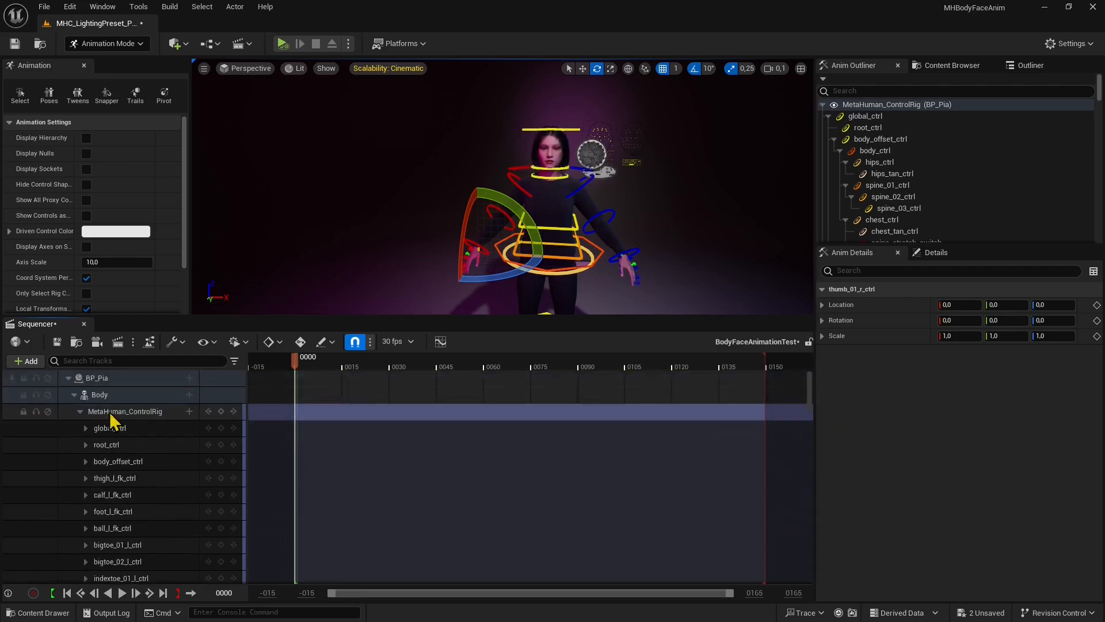
left_click(80, 410)
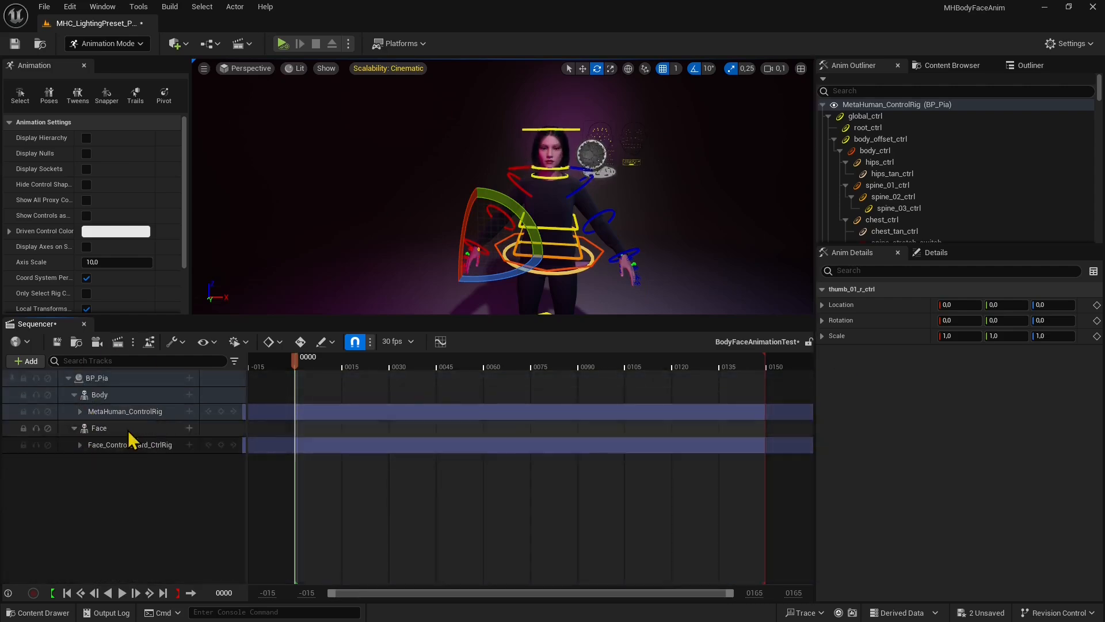
Mute the MetaHuman_ControlRig track of the Body and the Face_ControlBoard_CtrlRig track of the Face
left_click(138, 417)
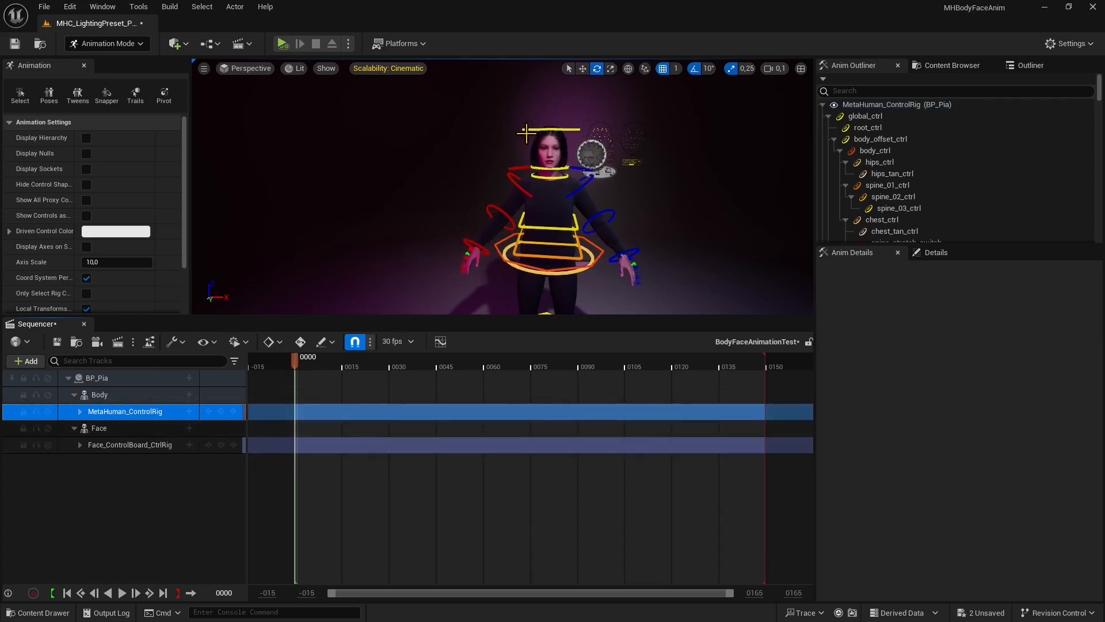
right_click(135, 424)
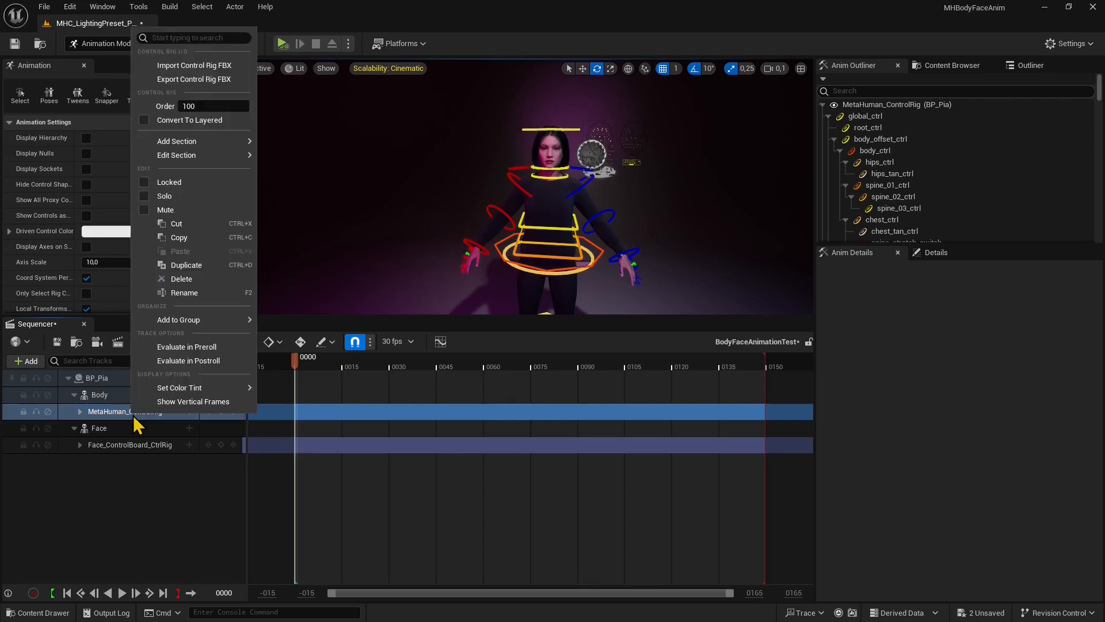
left_click(154, 210)
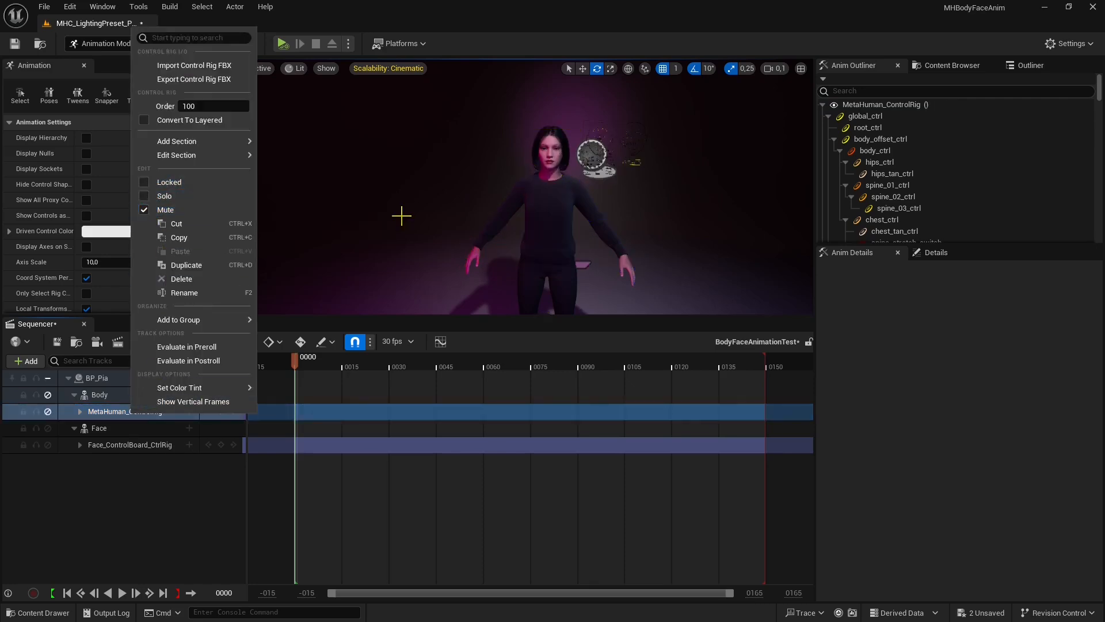
left_click(109, 454)
right_click(109, 455)
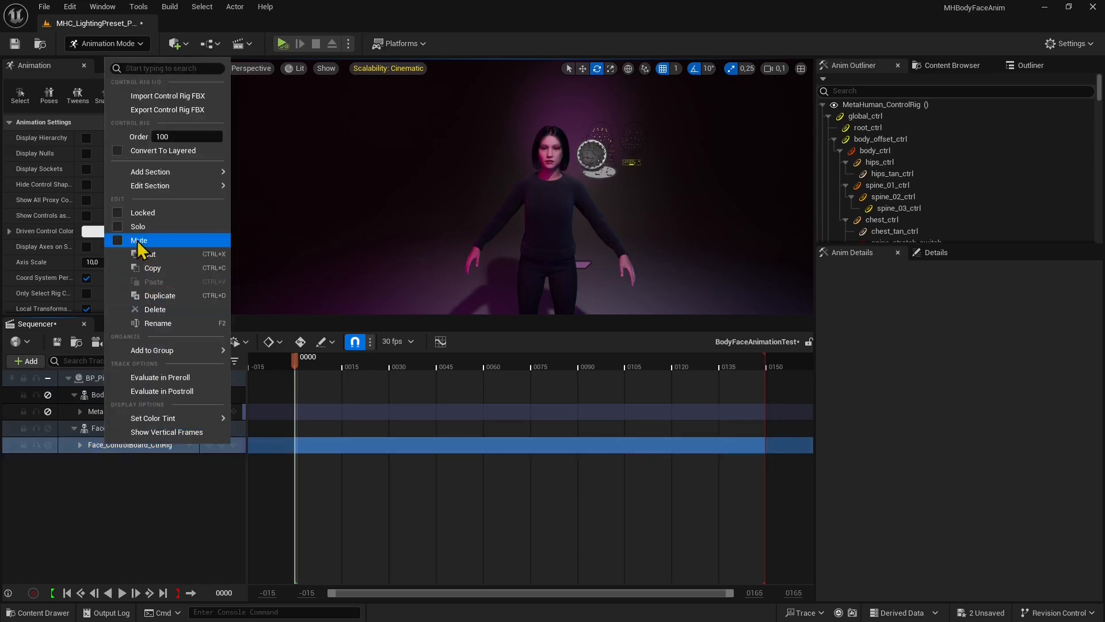
left_click(124, 240)
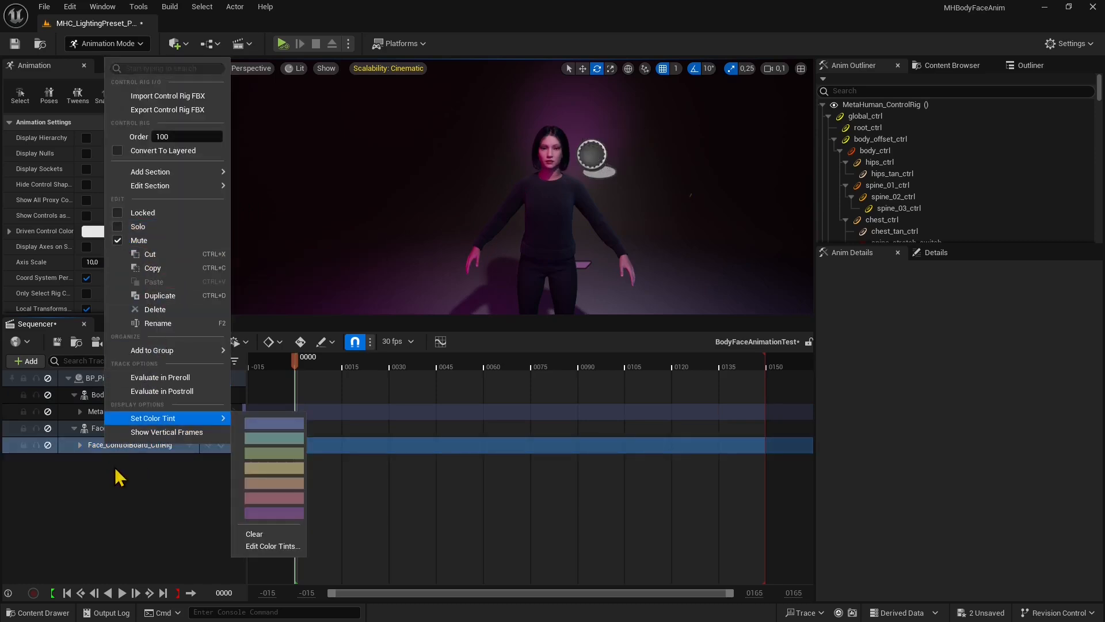
left_click(111, 451)
Add the AngrySlower_Anim_mixamo_com1 animation to the Body track and play the sequence briefly to preview it
left_click(101, 396)
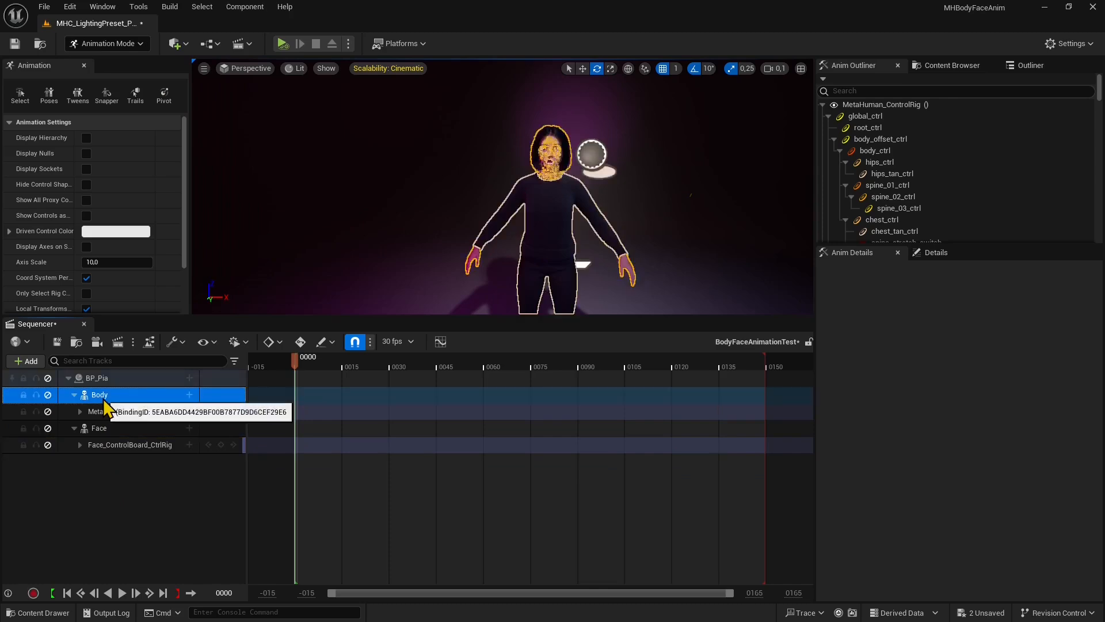
left_click(98, 432, "ctrl")
left_click(99, 433)
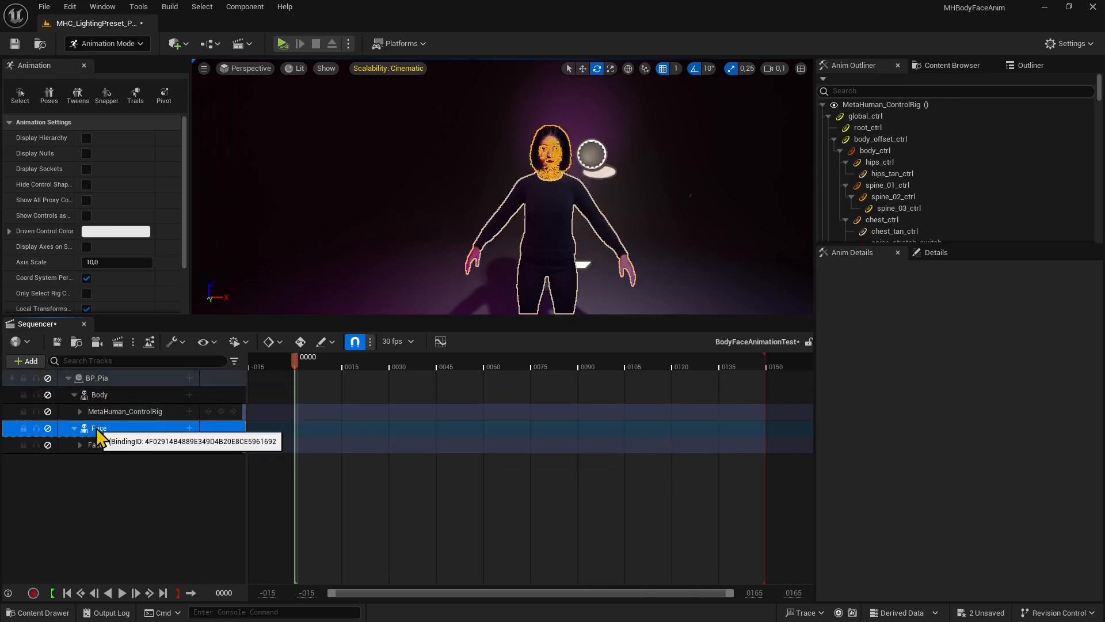
left_click(97, 400)
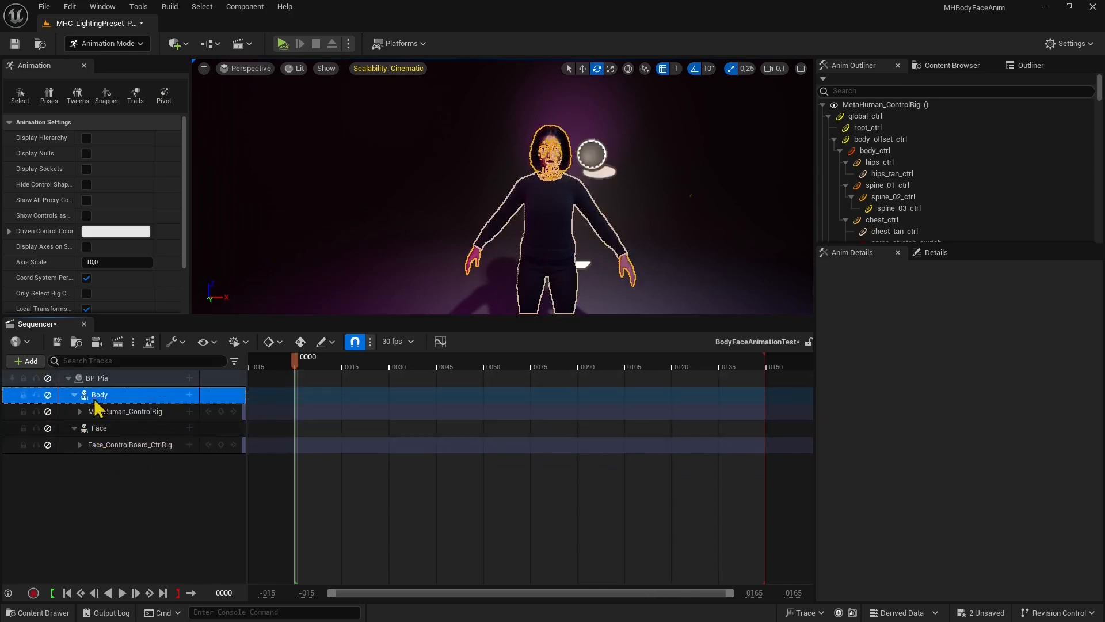
left_click(189, 395)
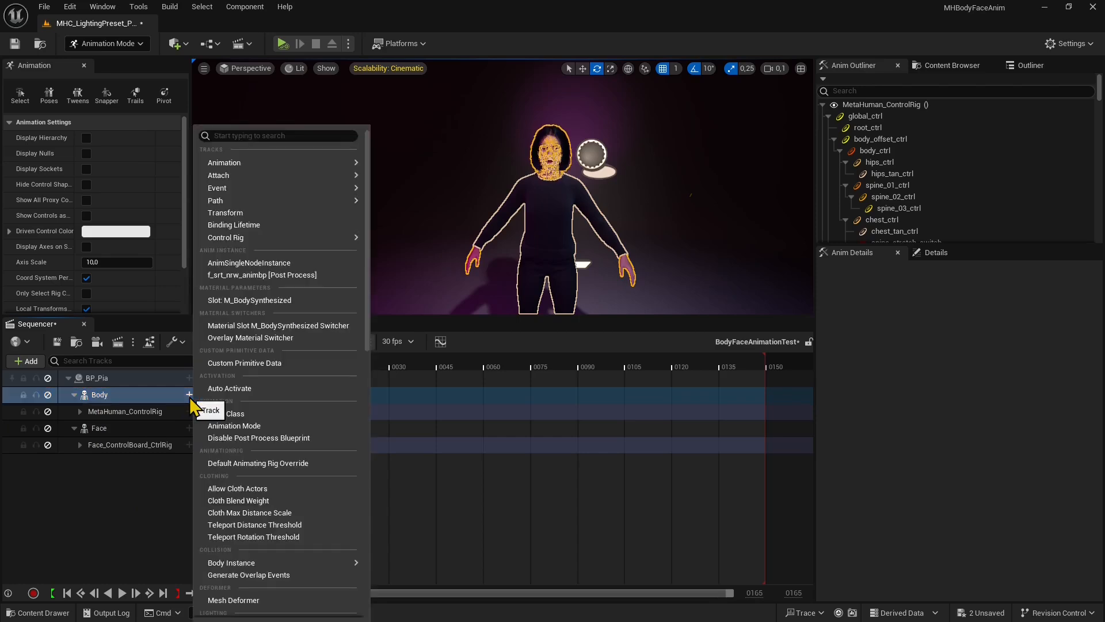
mouse_move(244, 166)
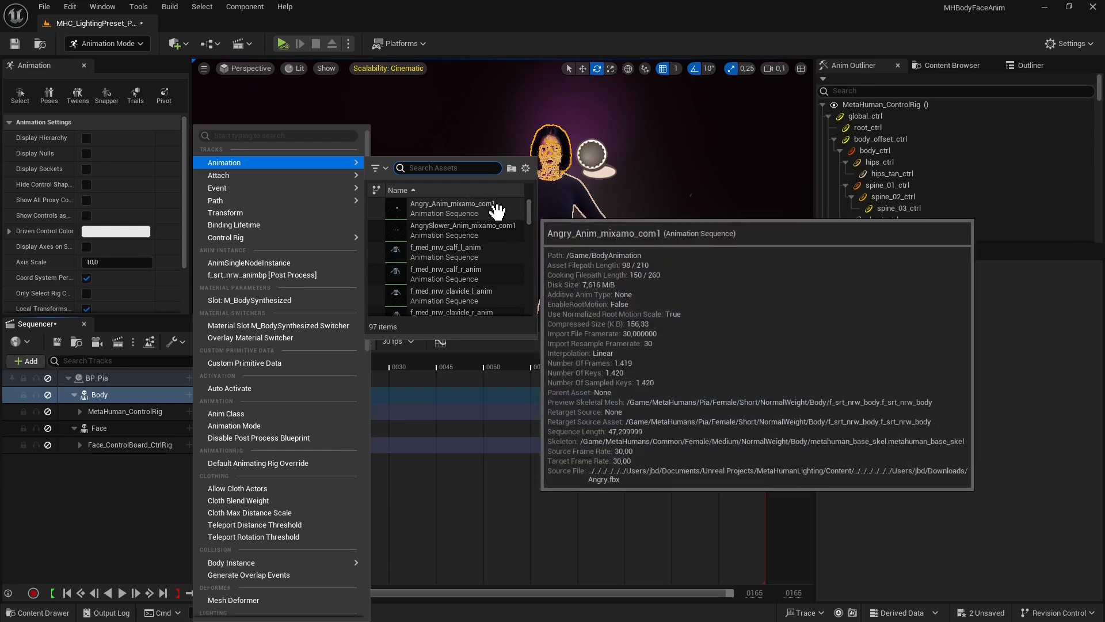
left_click(452, 238)
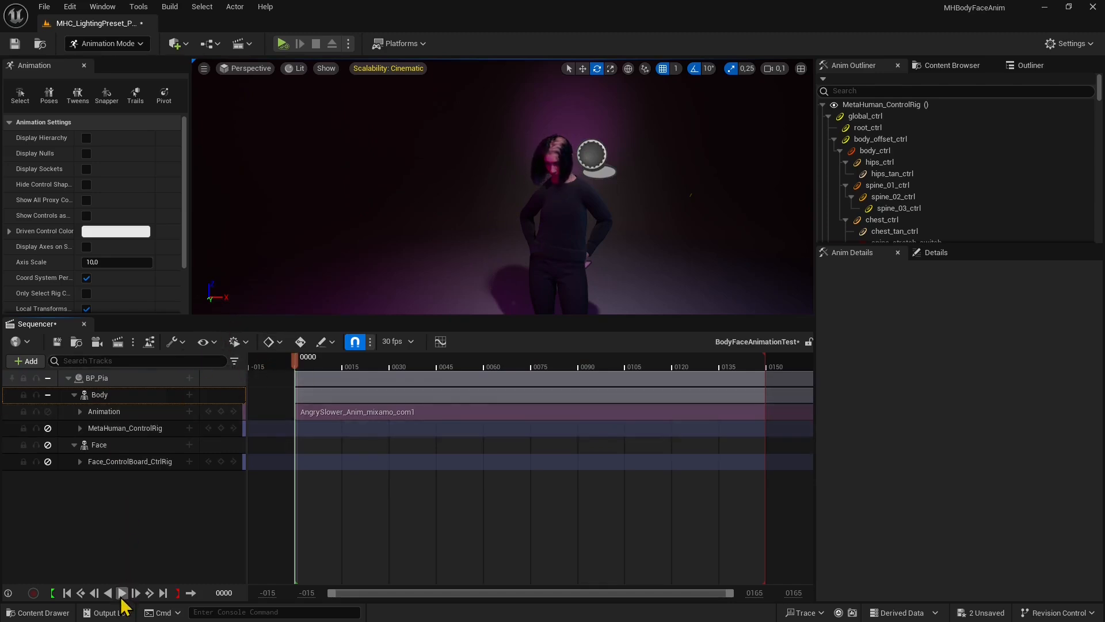
left_click(121, 593)
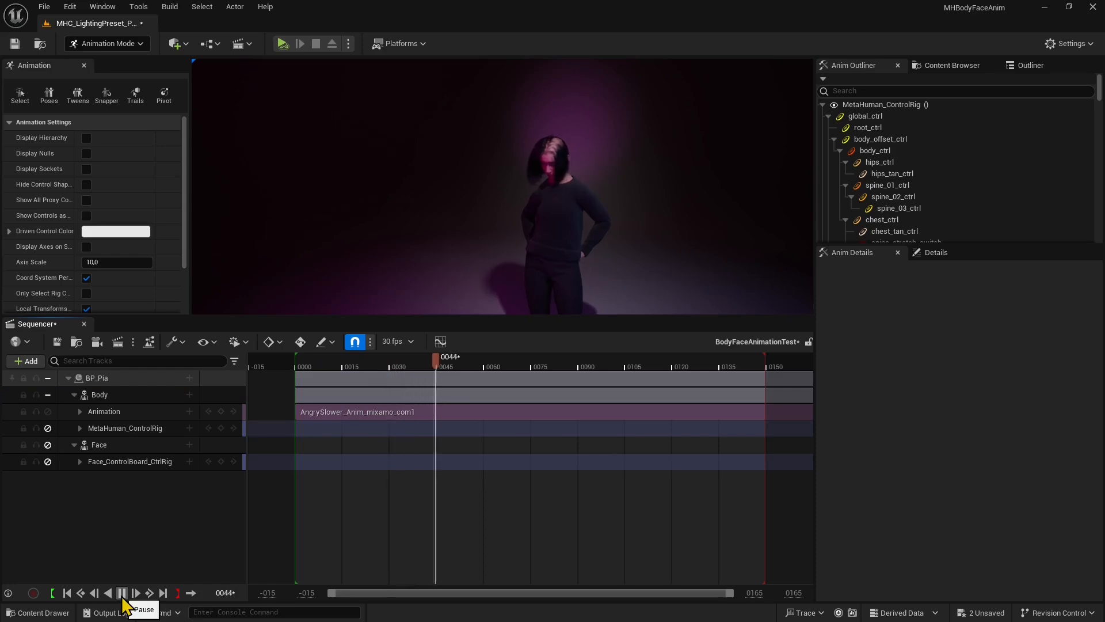
left_click(121, 593)
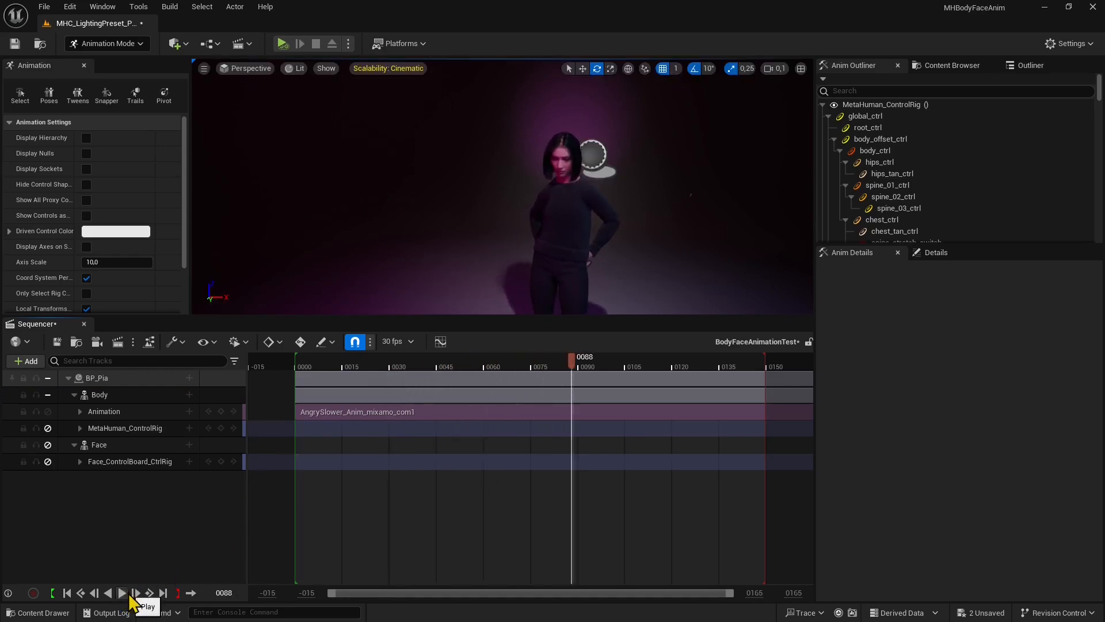
Preview the AngrySlower_Anim_mixamo_com1 animation around frame 34, and delete its Animation track from the Body
left_click(127, 594)
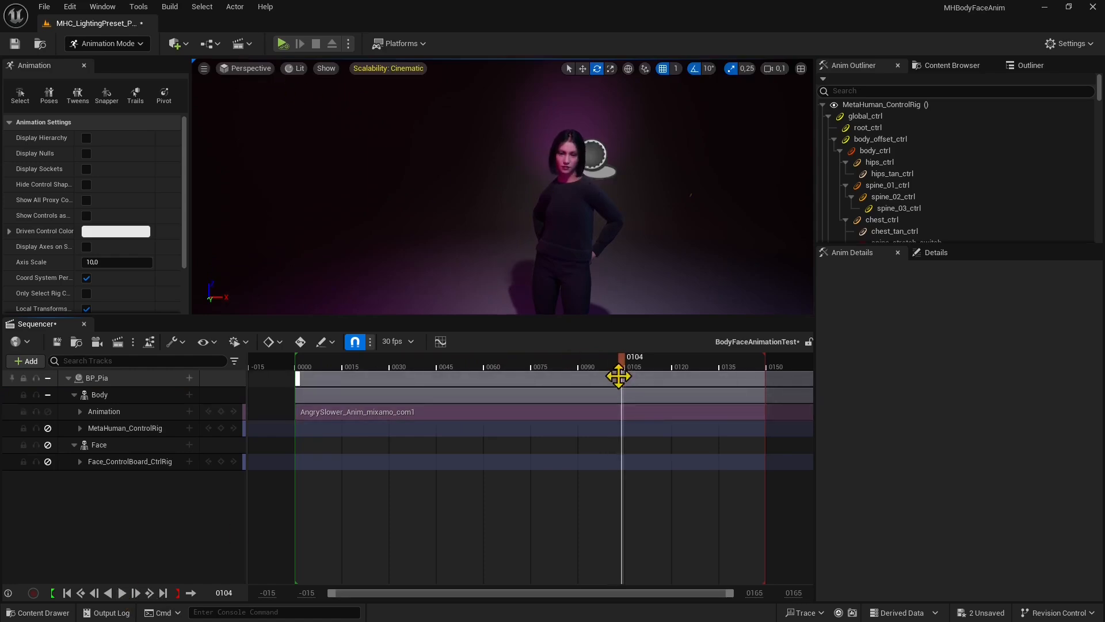
mouse_move(627, 369)
left_mouse_down()
mouse_move(382, 371)
mouse_move(402, 368)
left_mouse_up()
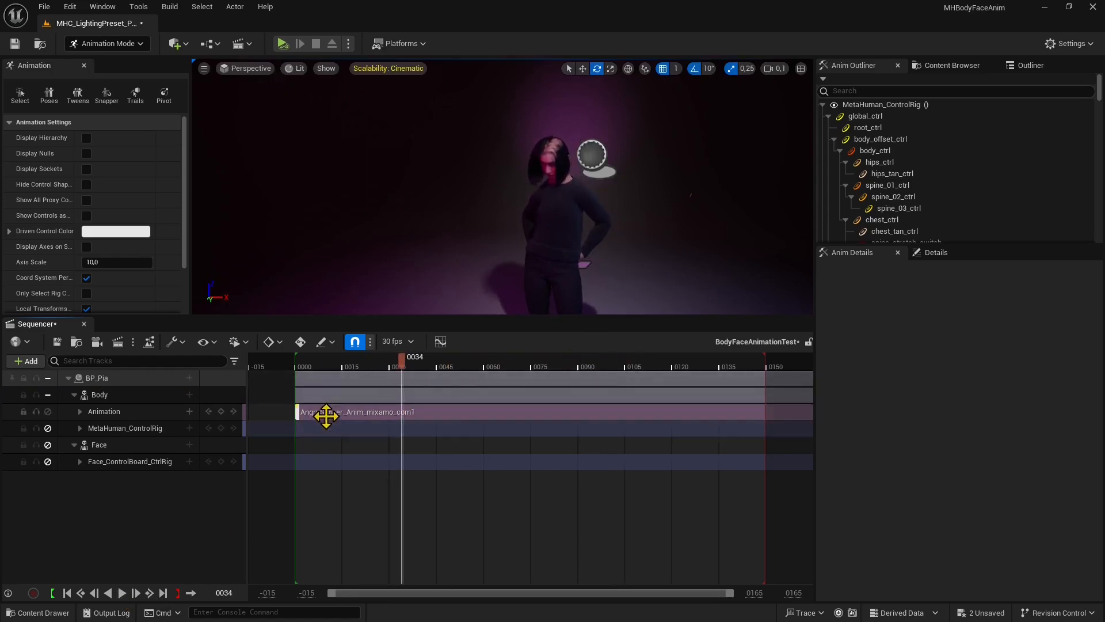
left_click(324, 415)
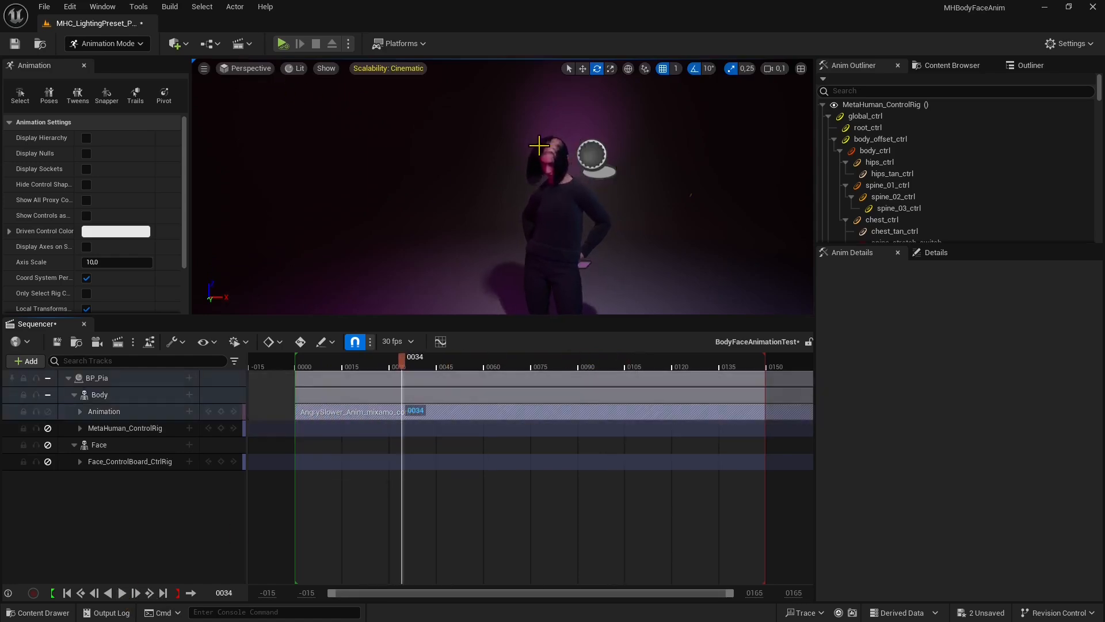
left_click(121, 412)
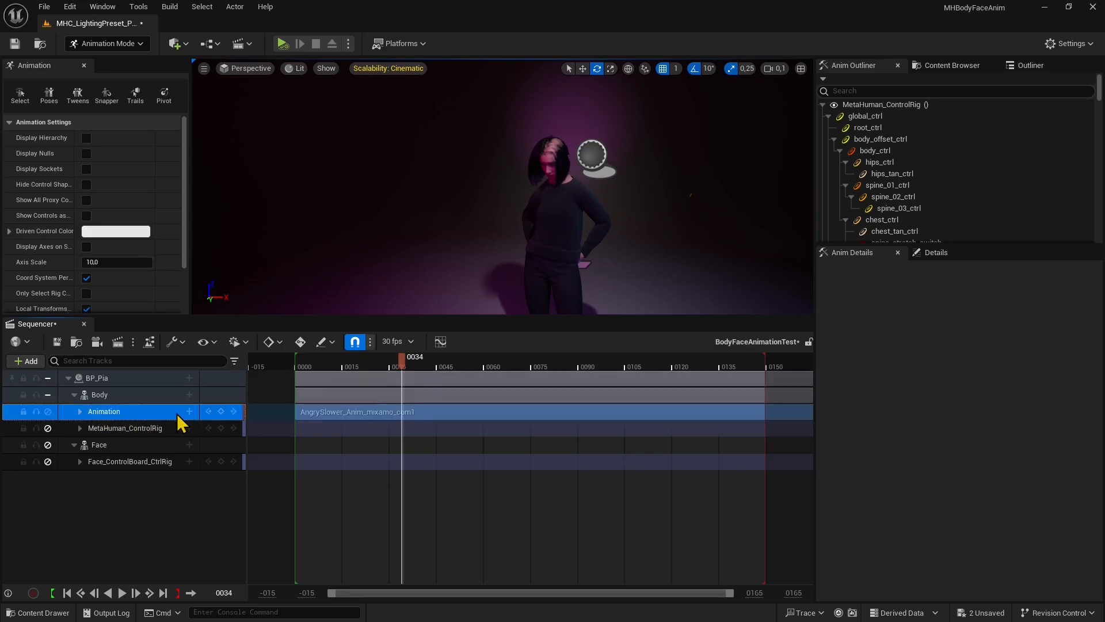
key("Delete")
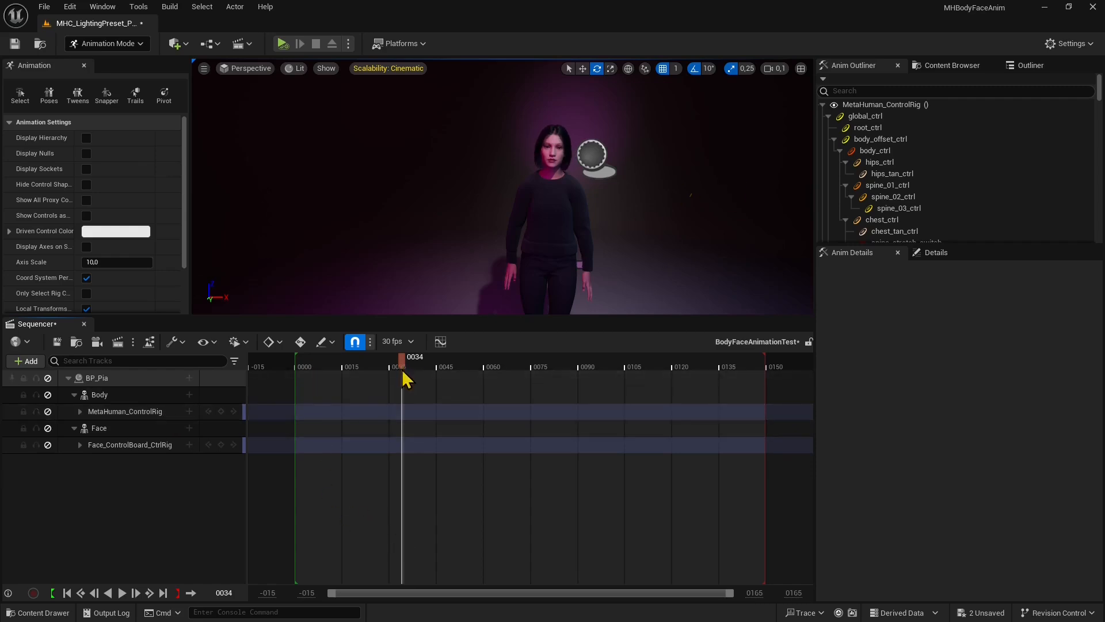
Move the playhead to frame 8 and select the Body component of BP_Pia in the sequence
left_click_drag(422, 420, 320, 428)
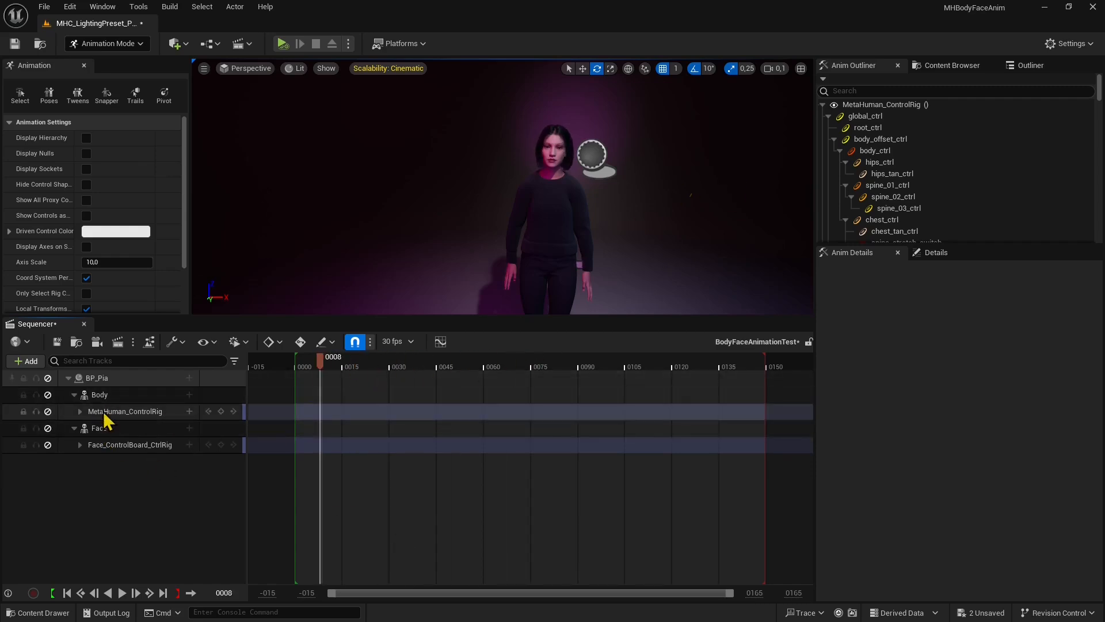
left_click(144, 395)
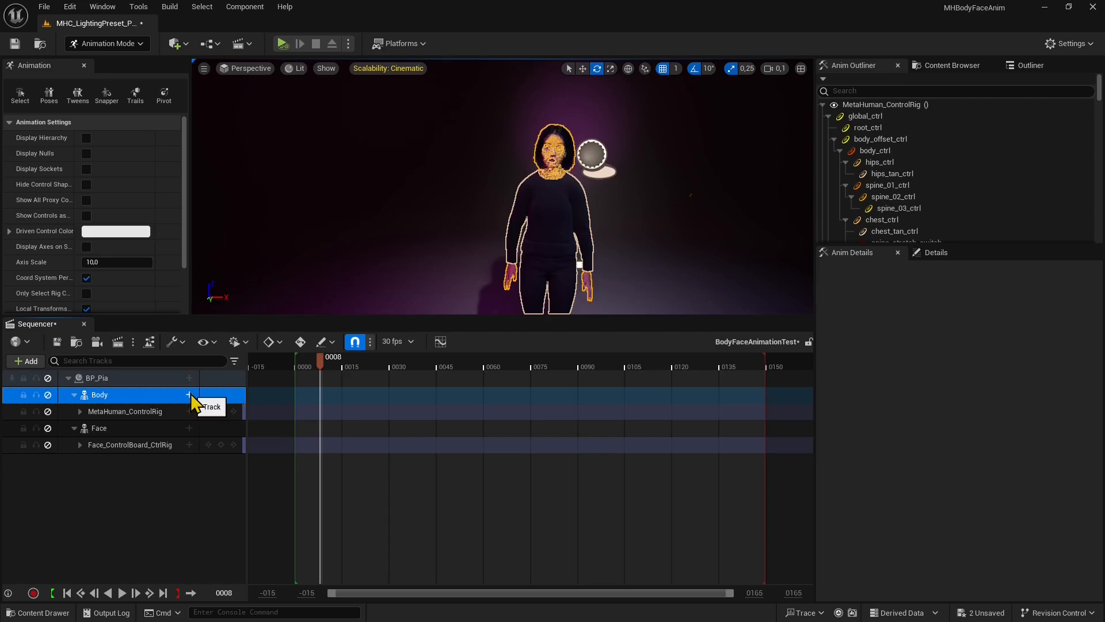
left_click(189, 395)
mouse_move(271, 163)
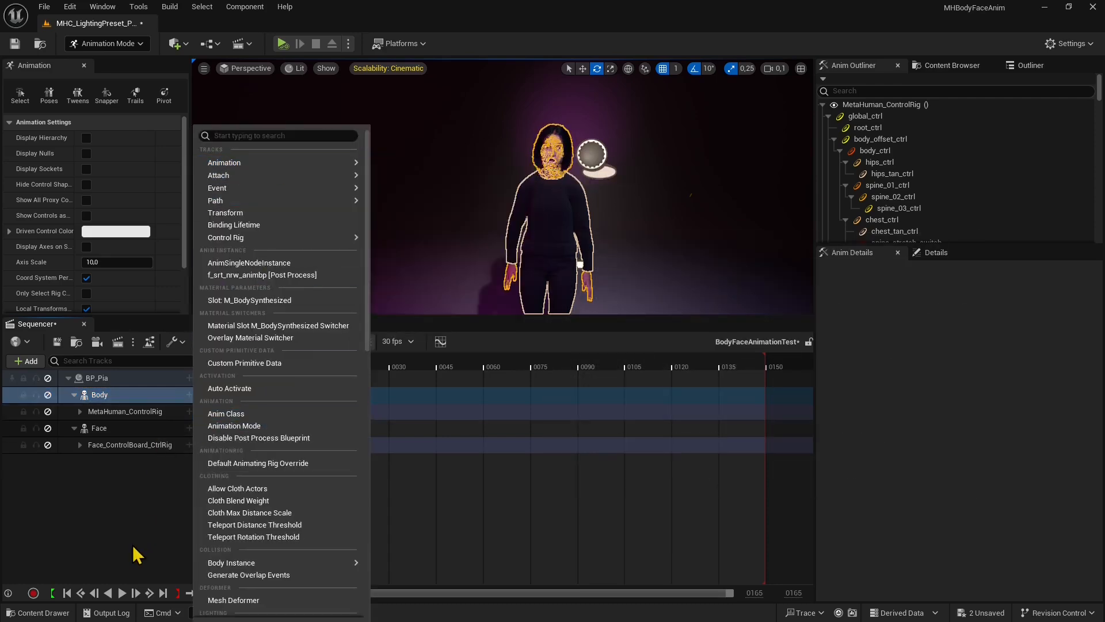
left_click(133, 547)
left_click(104, 399)
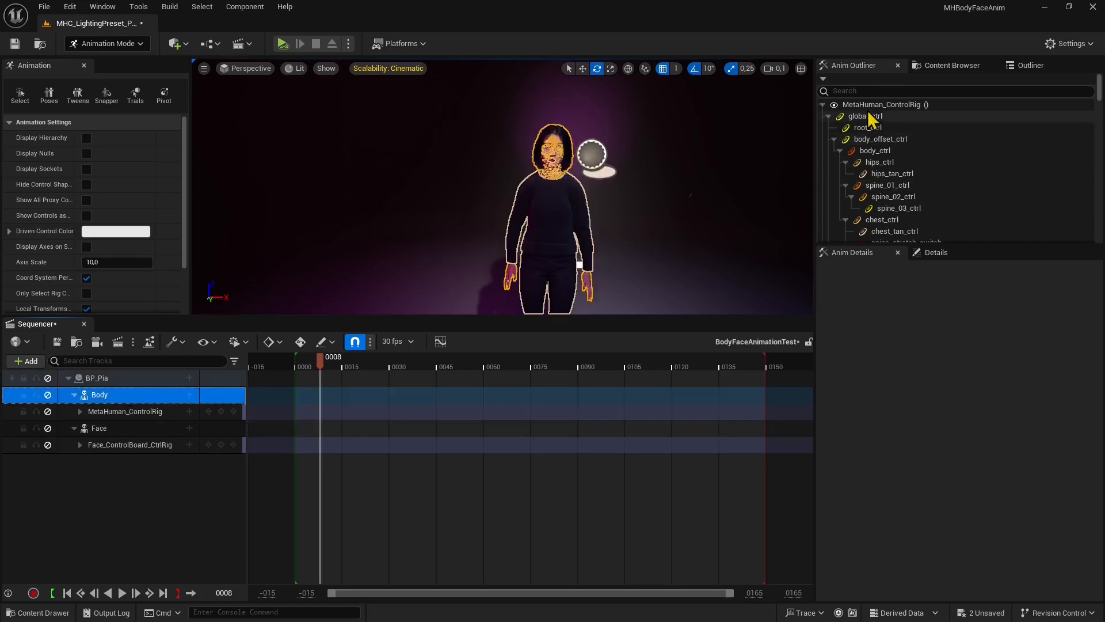
Key the Body's Animation Mode, Use Animation Asset, at frame 8 from its animation details and start the level simulation
left_click(952, 67)
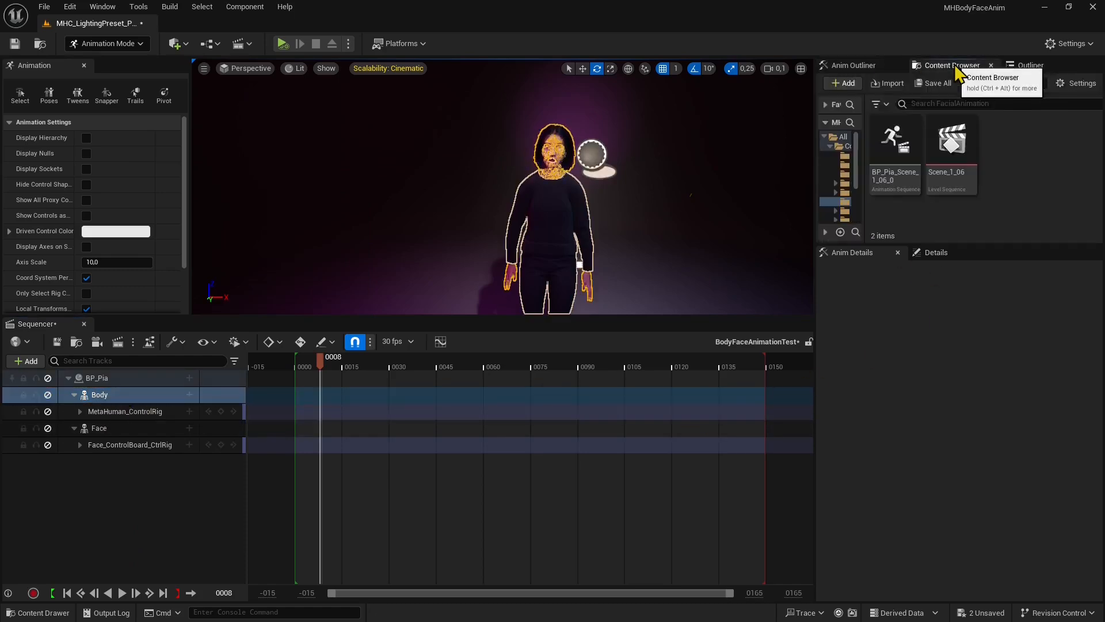
left_click(1025, 67)
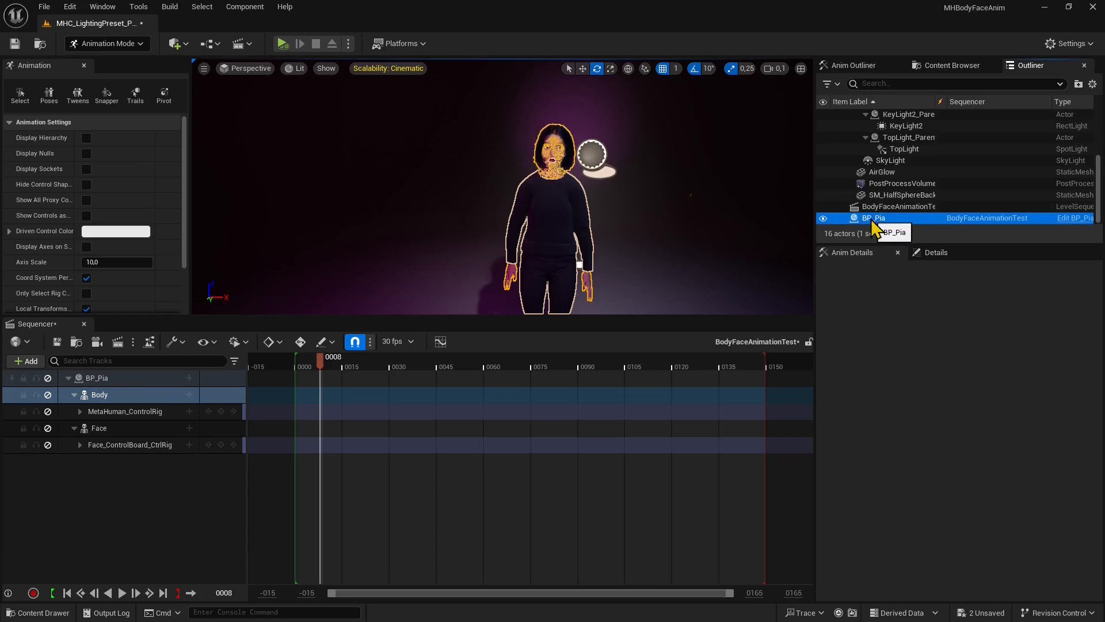
left_click(935, 253)
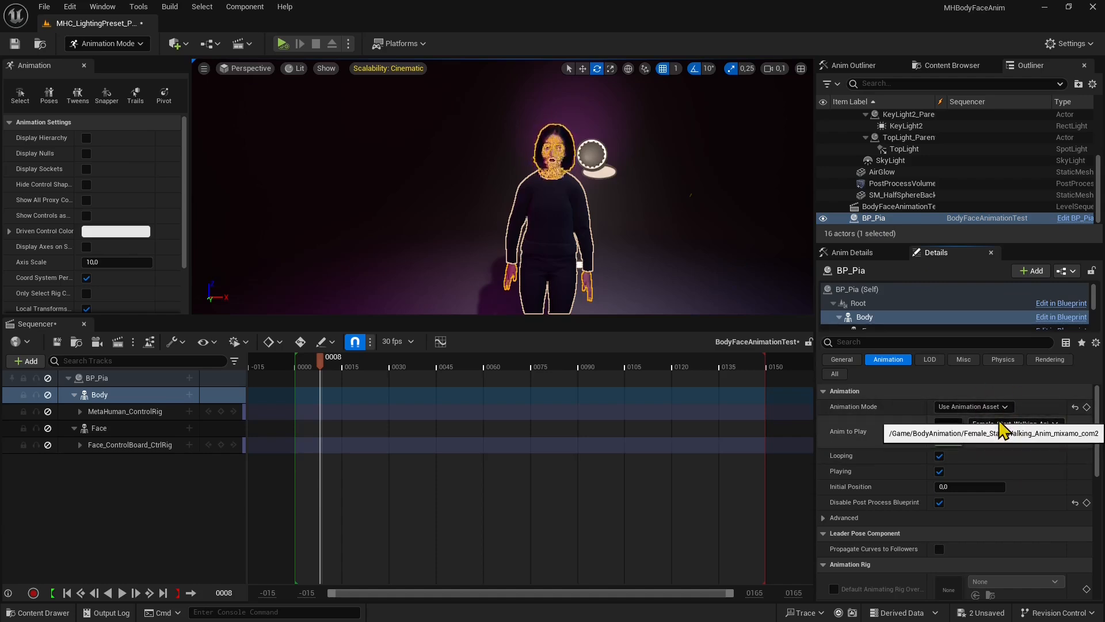
left_click(1087, 407)
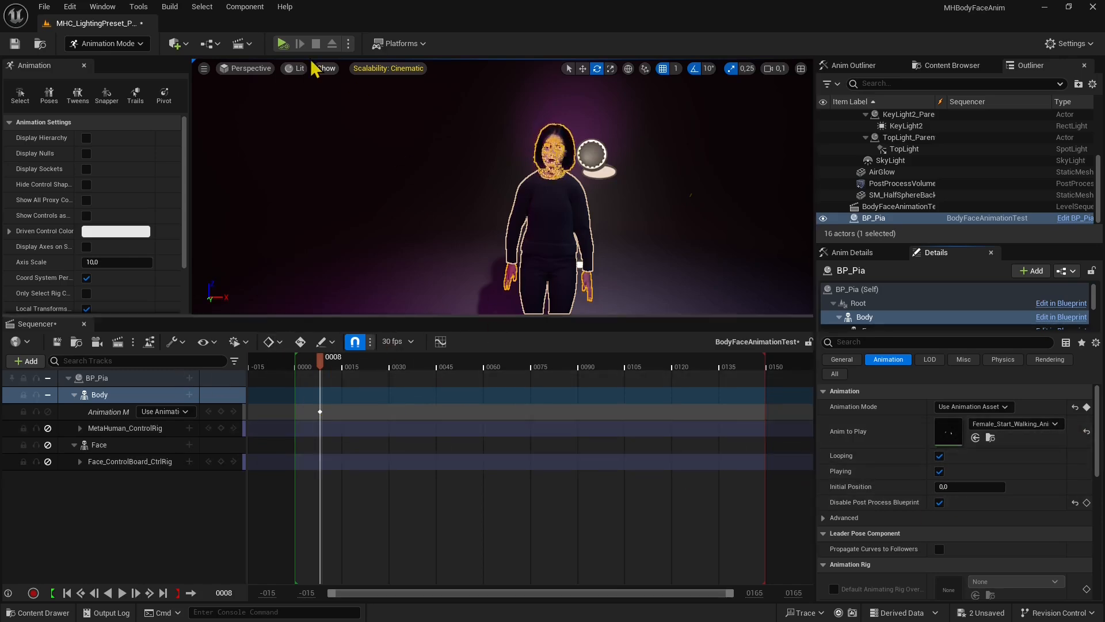
left_click(282, 44)
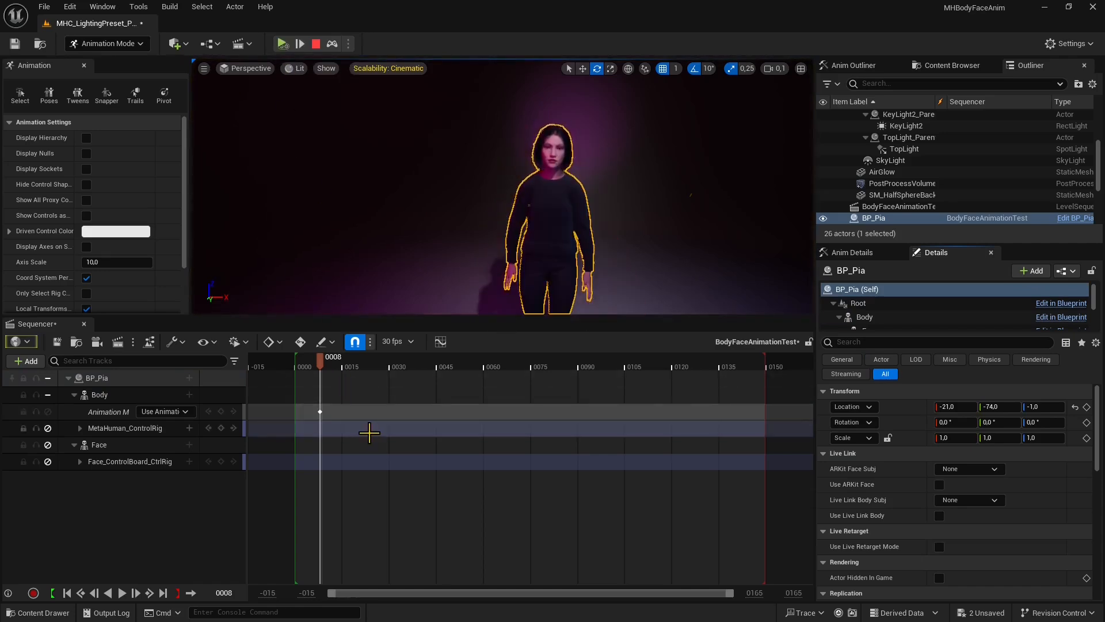
Delete the Animation Mode keyframe at frame 8 and remove the Animation Mode track from the Body
left_click(323, 411)
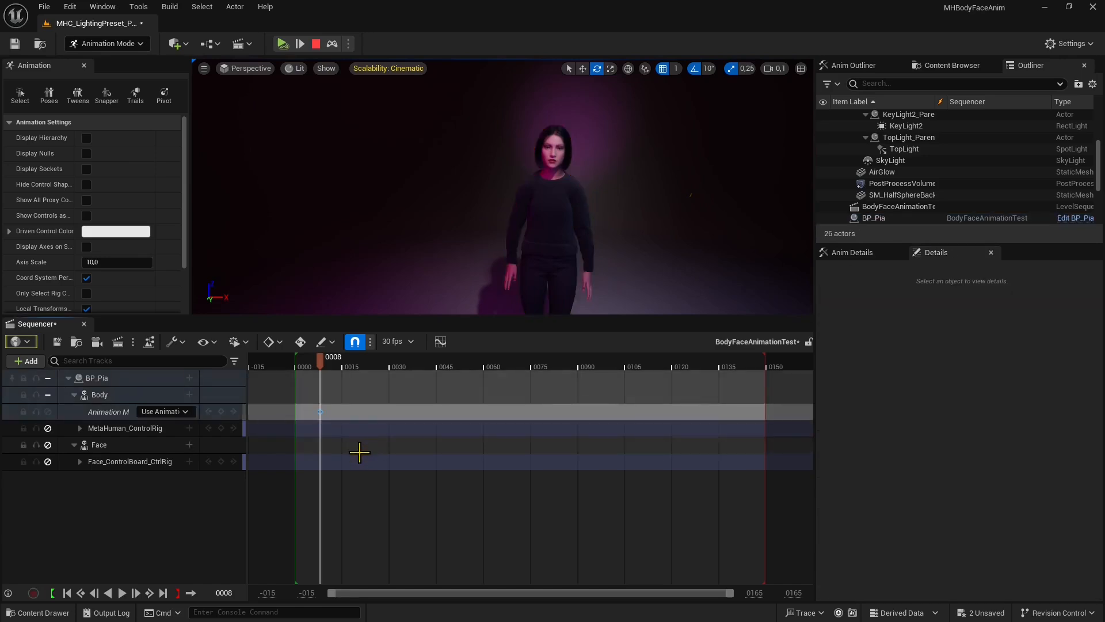
key("Delete")
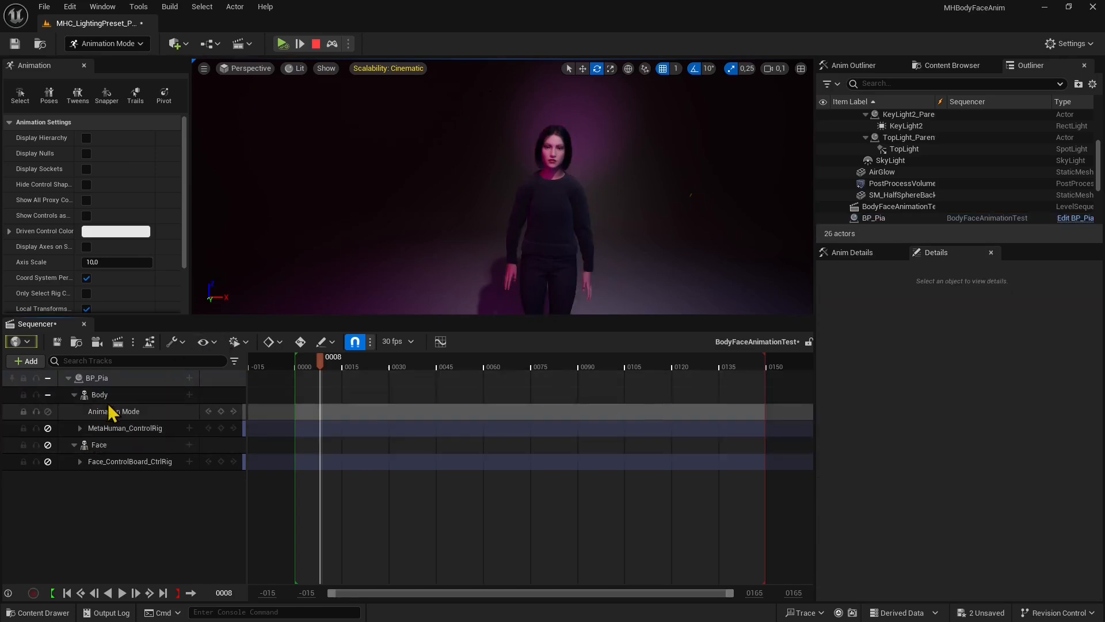
left_click(106, 400)
left_click(90, 412)
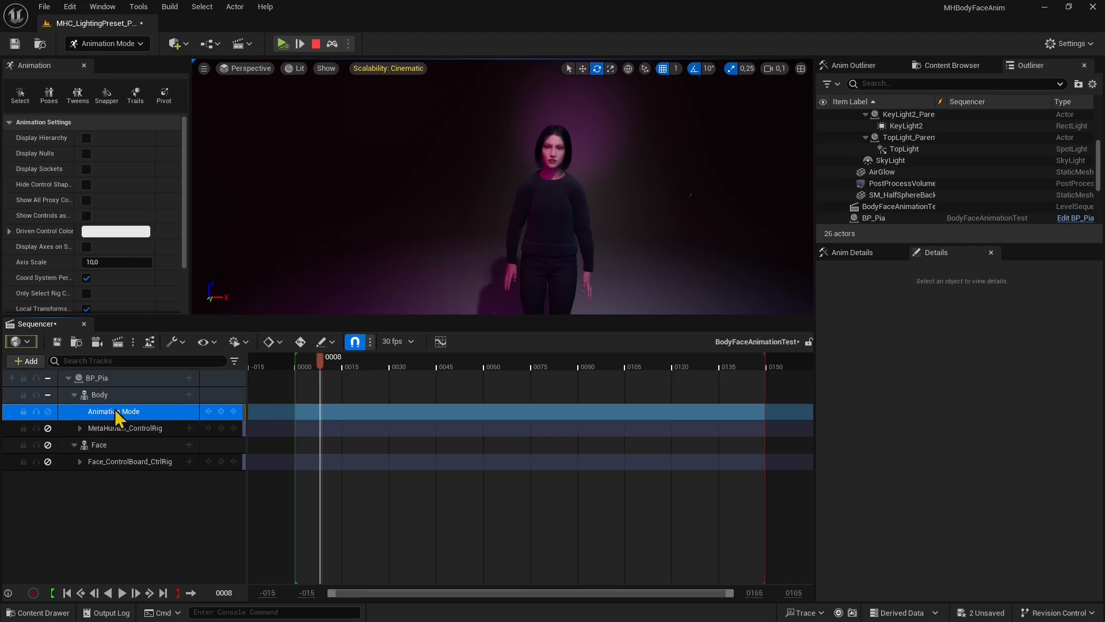
mouse_move(162, 411)
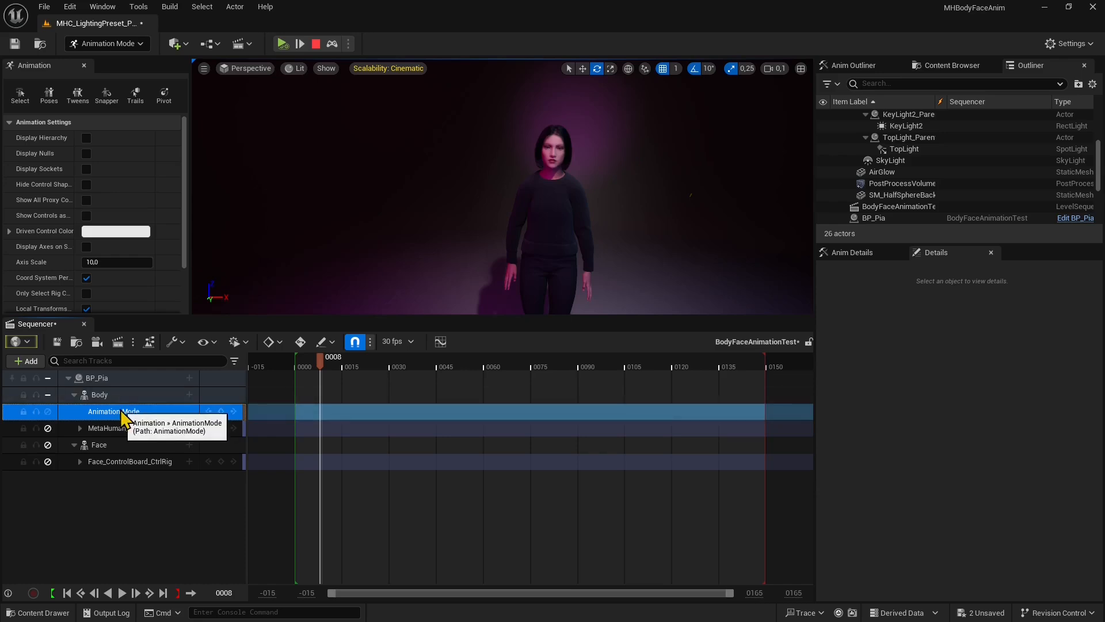
key("Delete")
Add the Female_Start_Walking_Anim_mixamo_com2 animation to the Body, stop the simulation and scrub to frame 51 to preview it
left_click(190, 395)
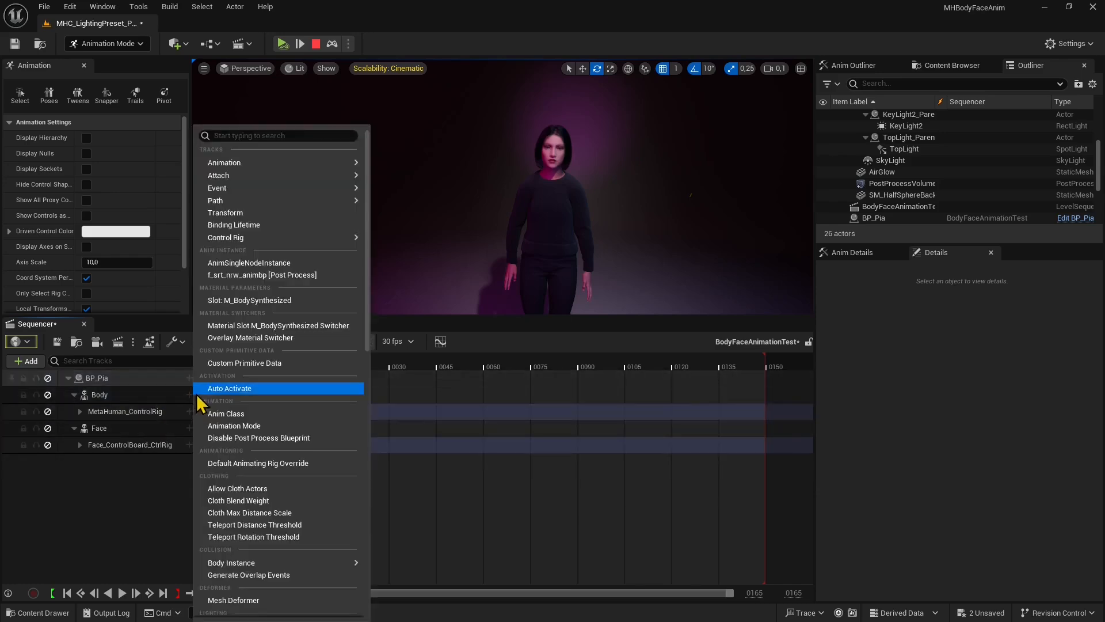
mouse_move(271, 165)
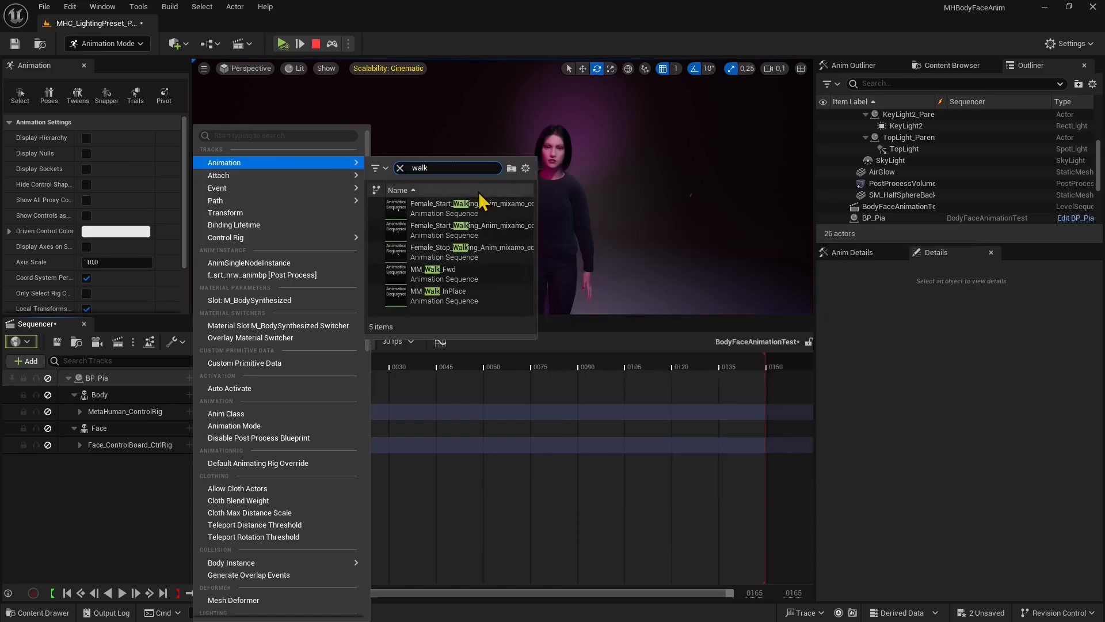
left_click(482, 210)
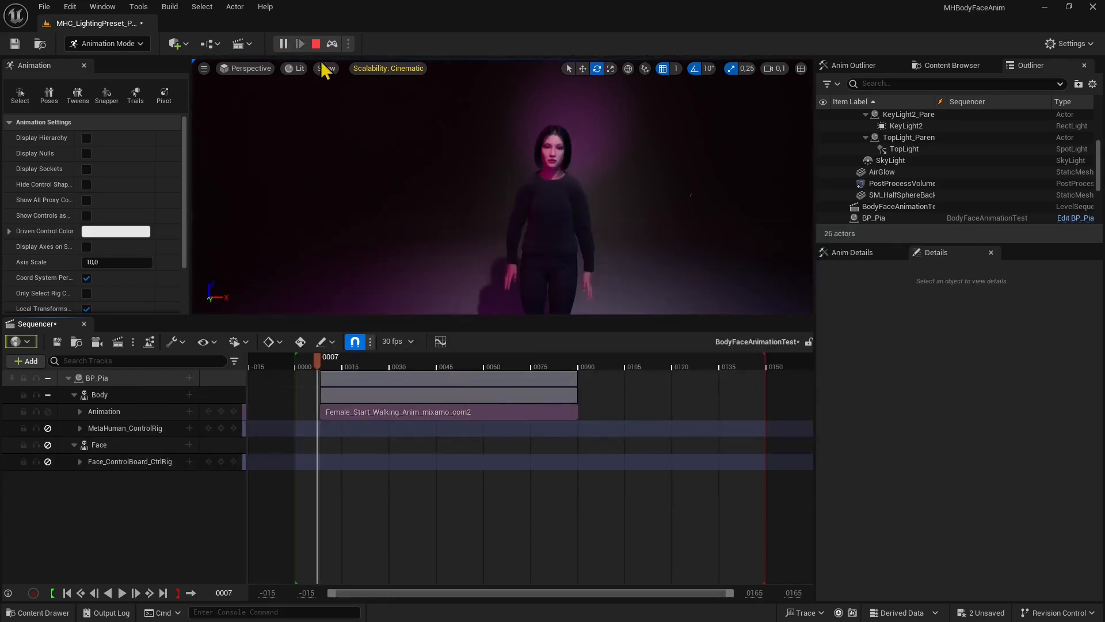
left_click(316, 44)
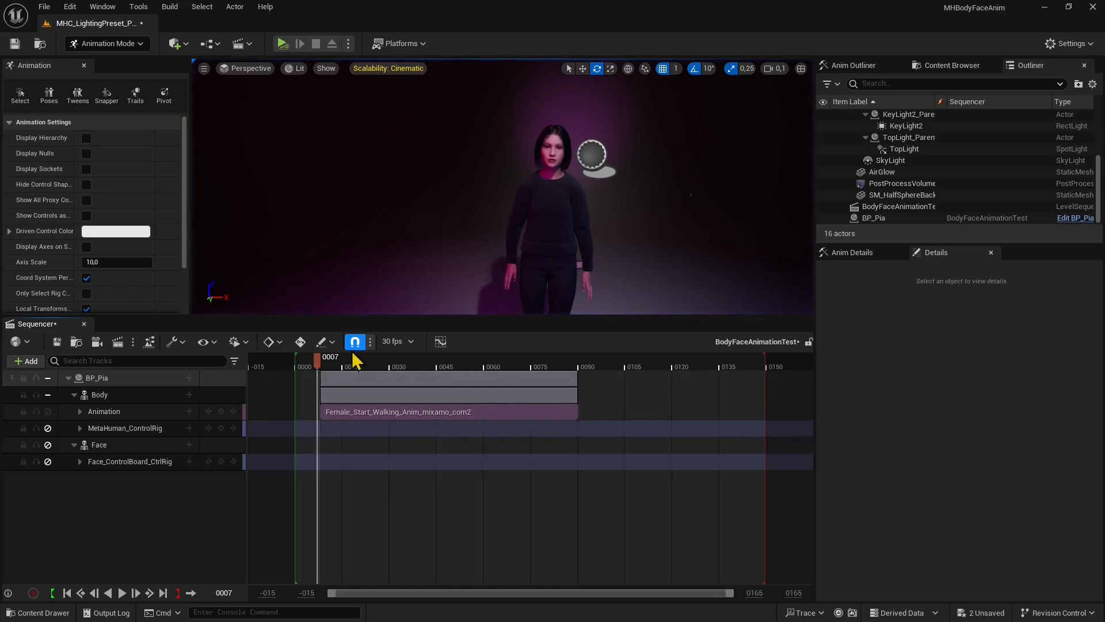
left_click_drag(352, 354, 455, 411)
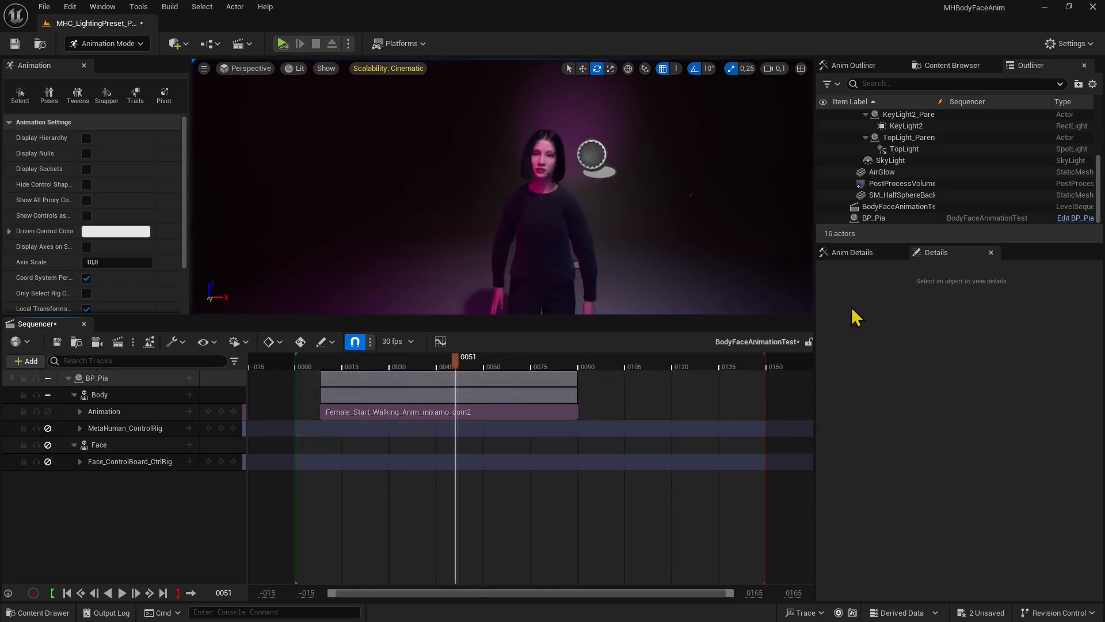
Examine the Animation Mode settings of BP_Pia's Body and Face components
left_click(878, 218)
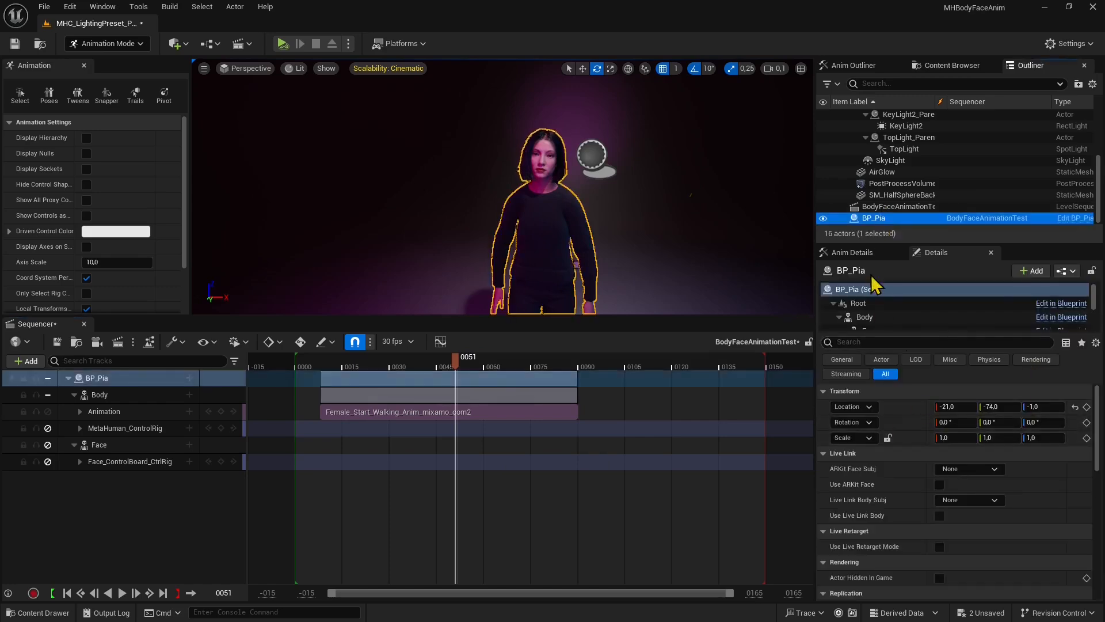
left_click(865, 316)
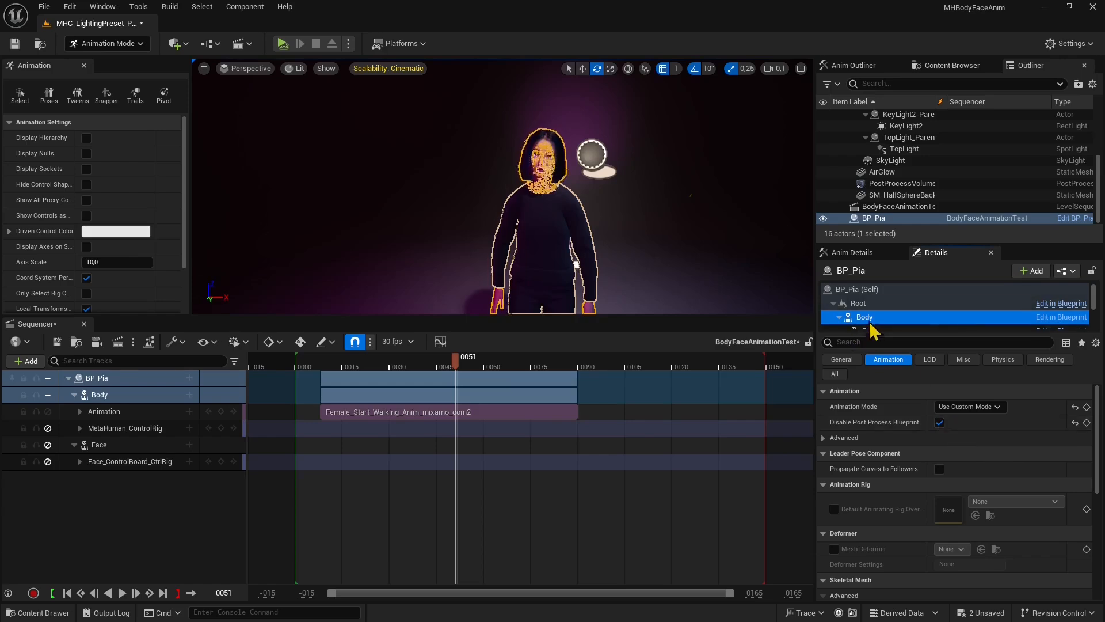
scroll(875, 313, "down", 2)
left_click(870, 296)
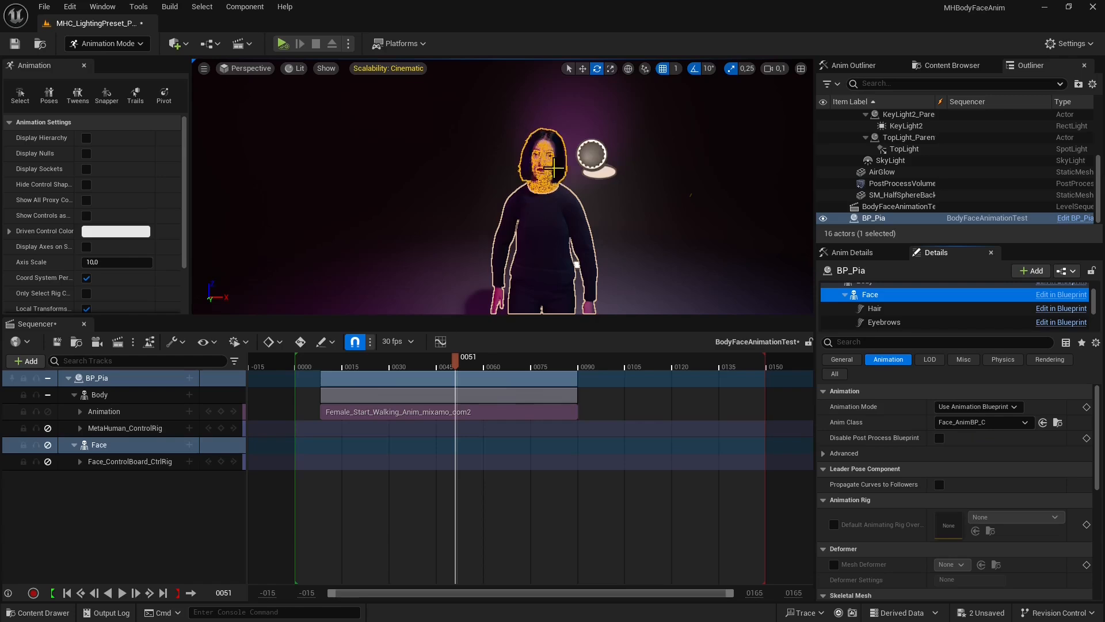
left_click(545, 168)
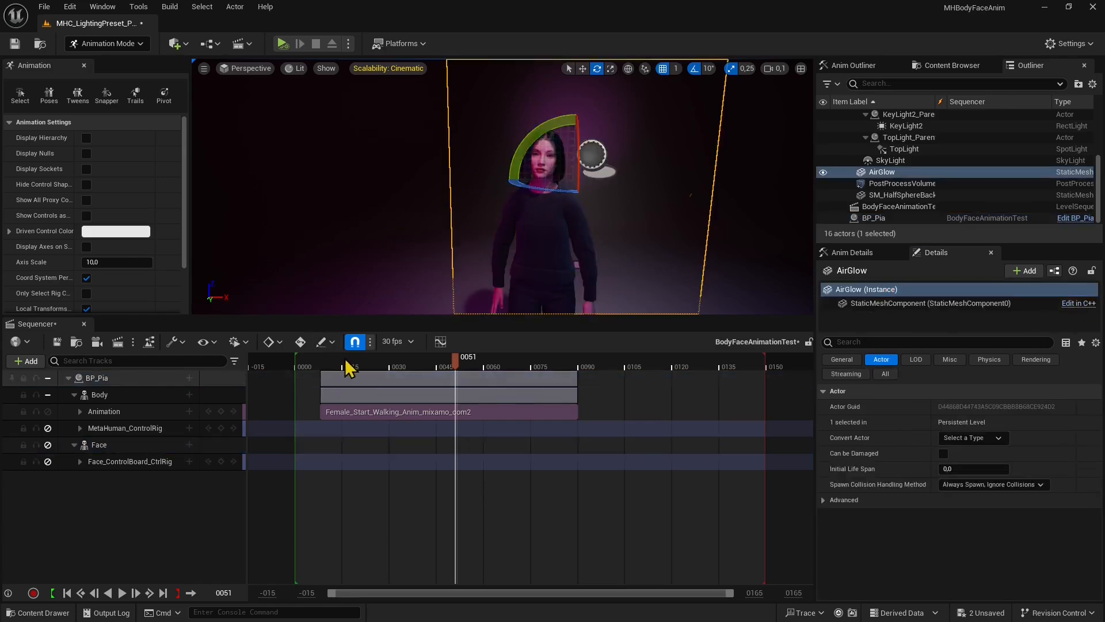
Return the playhead to frame 8 and add the BP_Pia_Scene_1_06_0 animation to the Face
left_click_drag(348, 363, 320, 406)
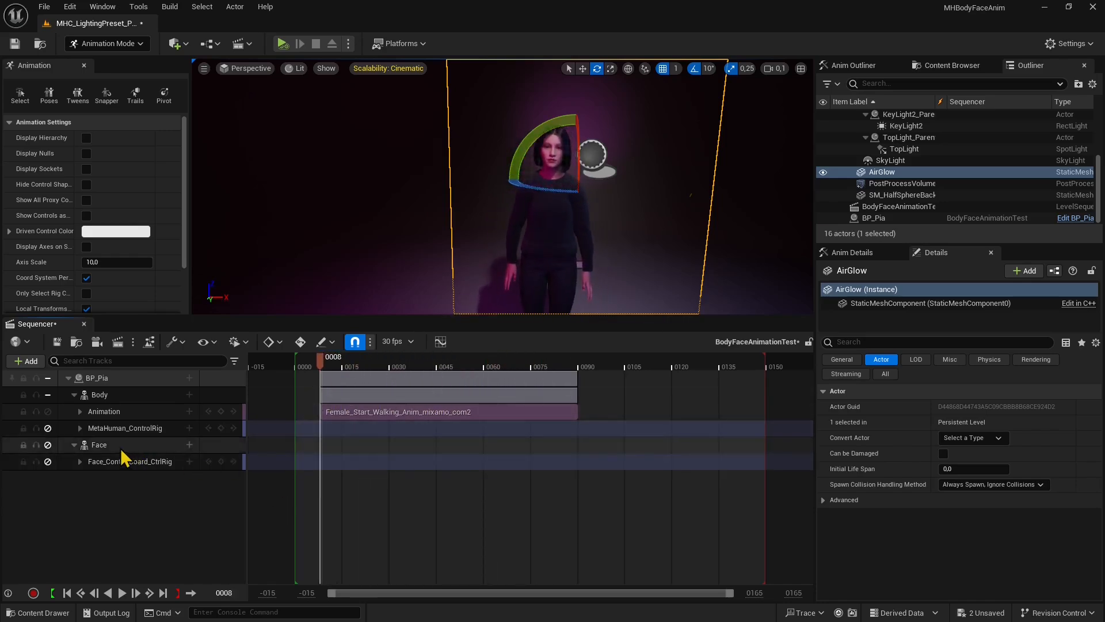
left_click(190, 446)
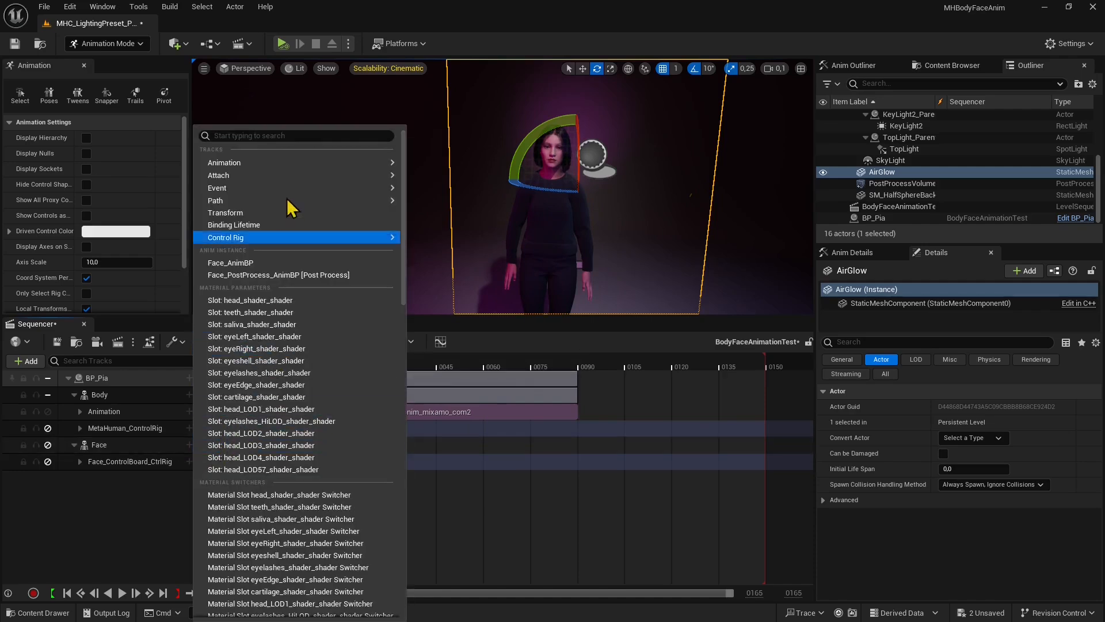
mouse_move(312, 164)
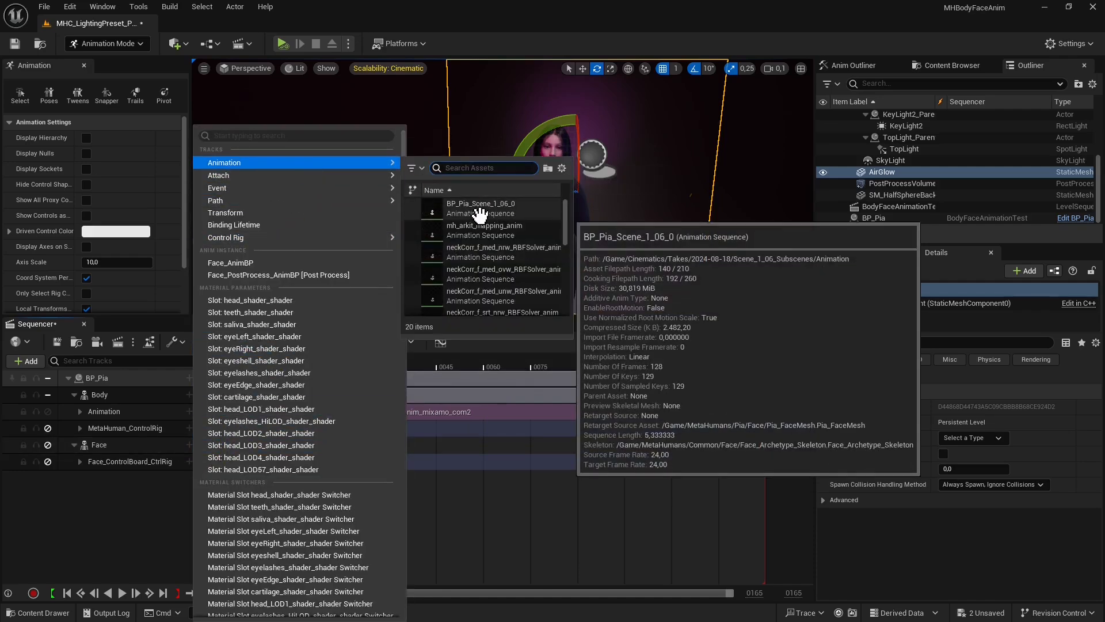
left_click(480, 215)
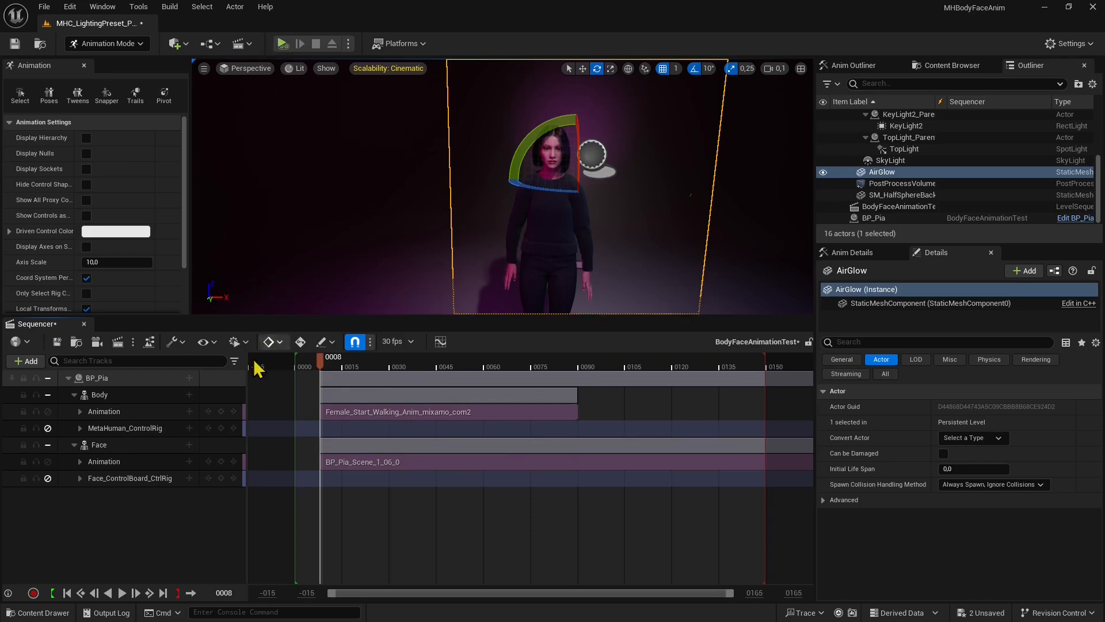
Play the combined body and face animations, scrub back to frame 40 and select the BP_Pia actor
left_click(122, 594)
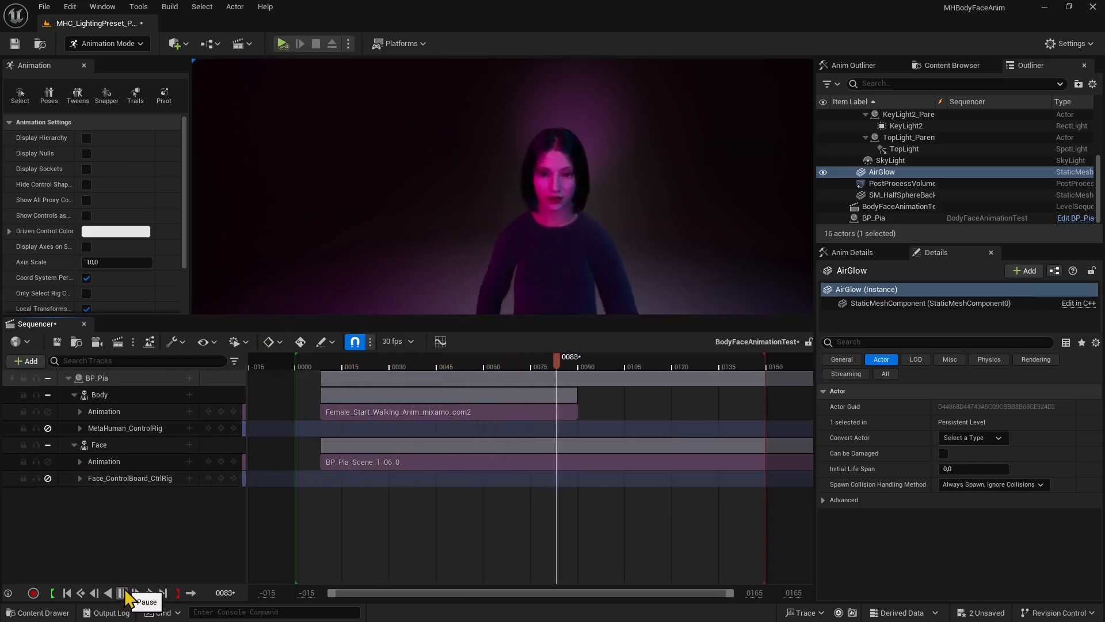
left_click(122, 593)
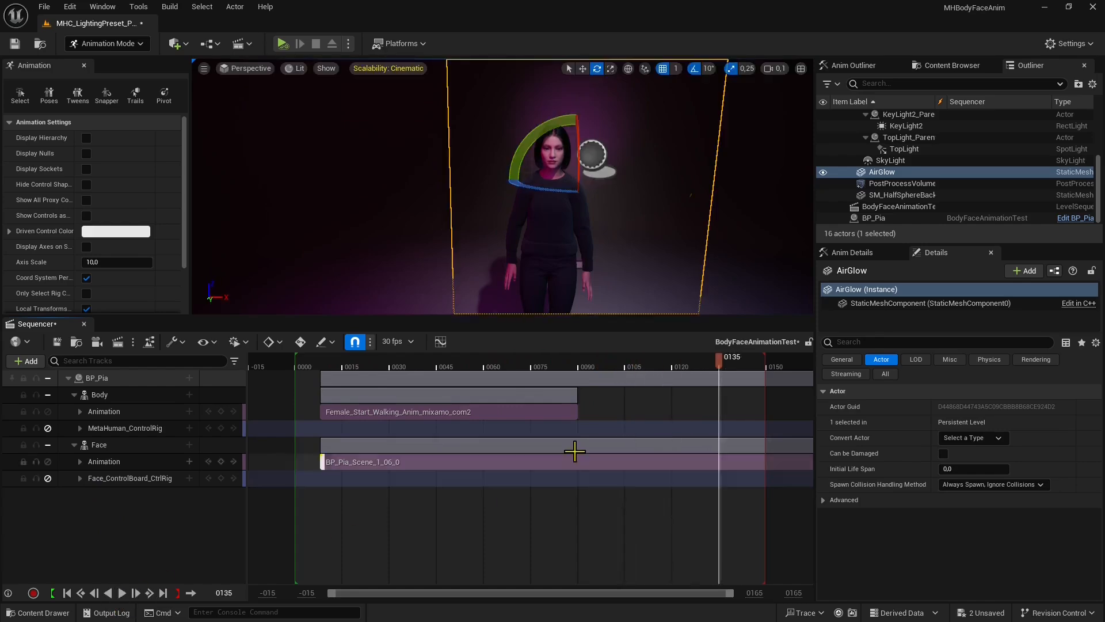
left_click_drag(719, 367, 424, 389)
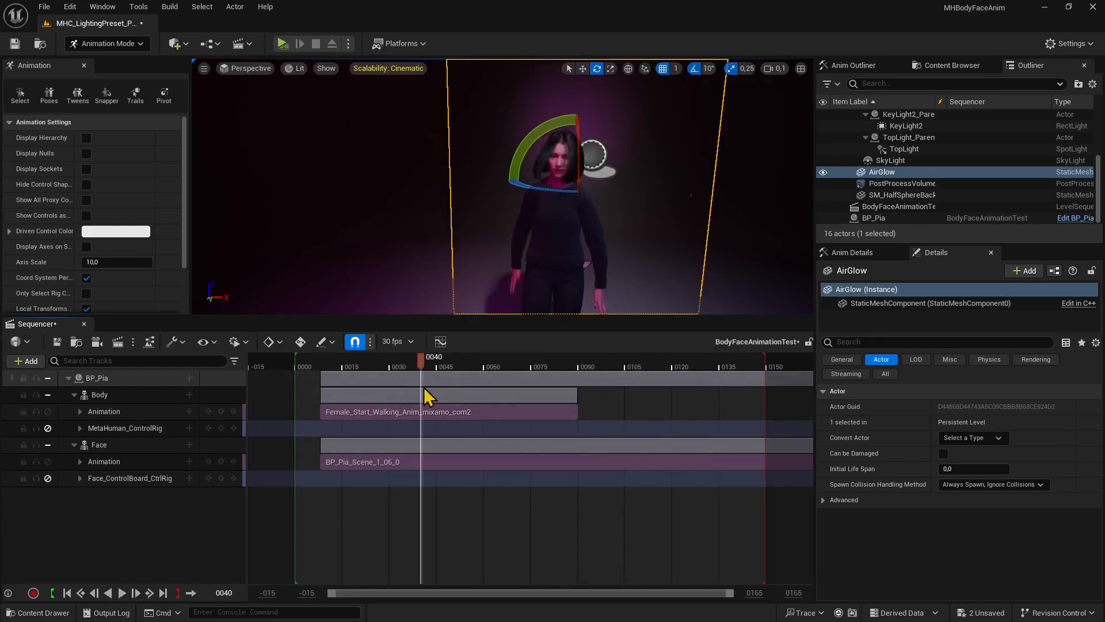
left_click(874, 219)
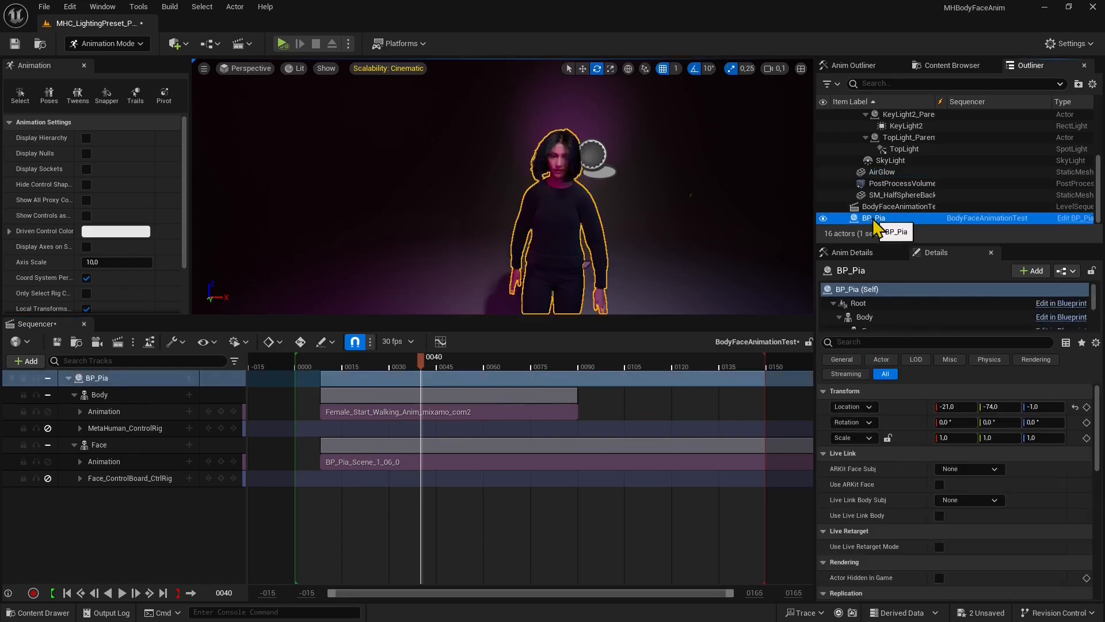
Try the Body with Disable Post Process Blueprint turned off, scrub to frame 20, and turn the option back on
left_click(871, 317)
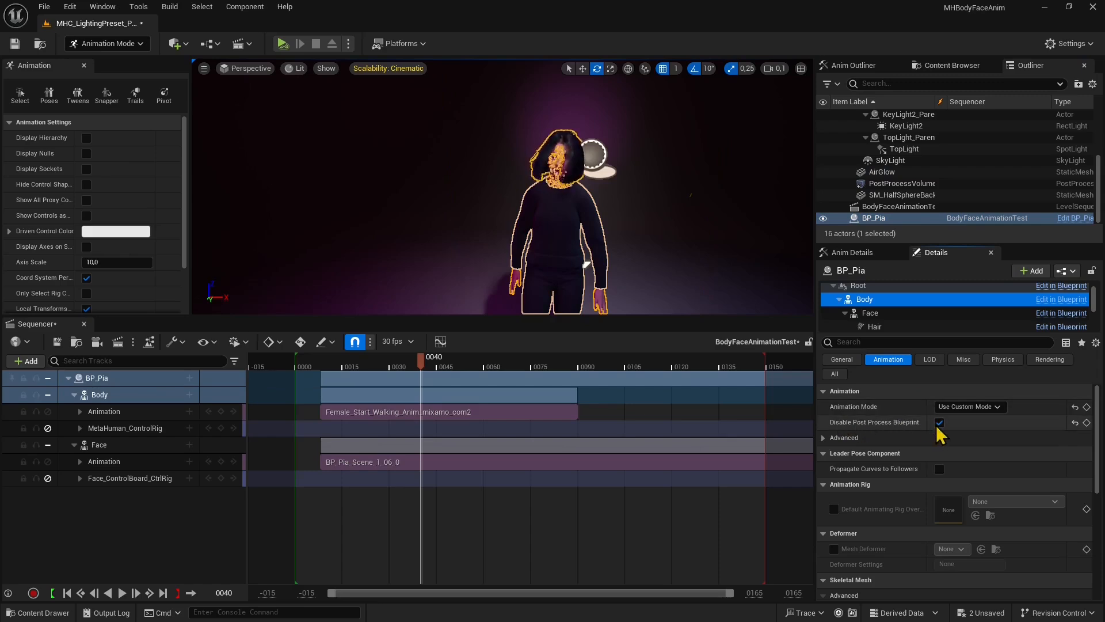
left_click(938, 426)
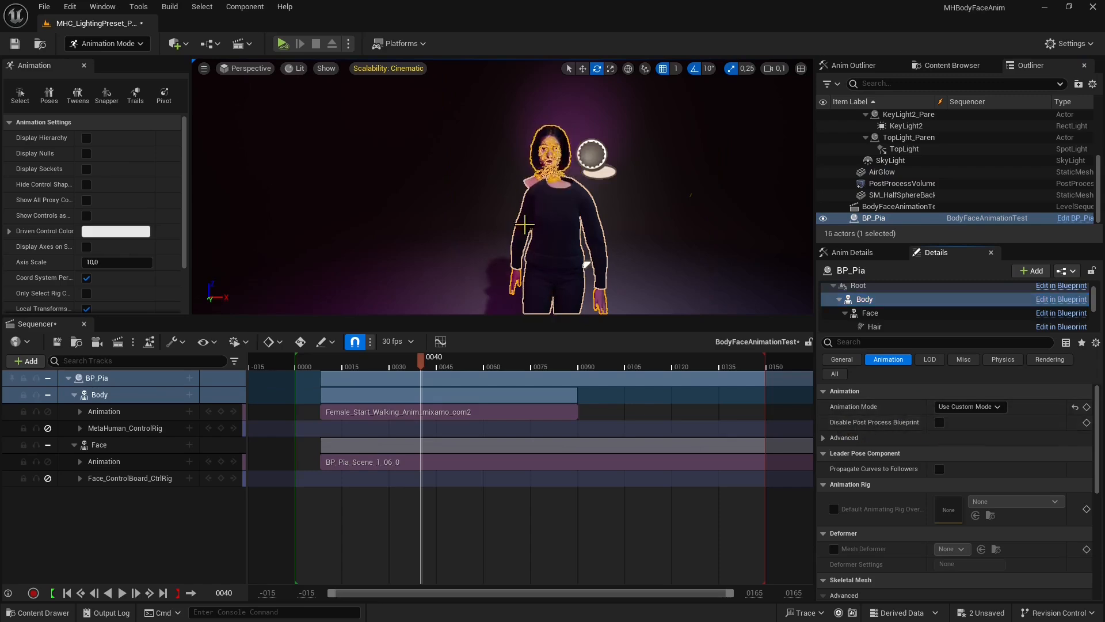
left_click_drag(419, 367, 360, 432)
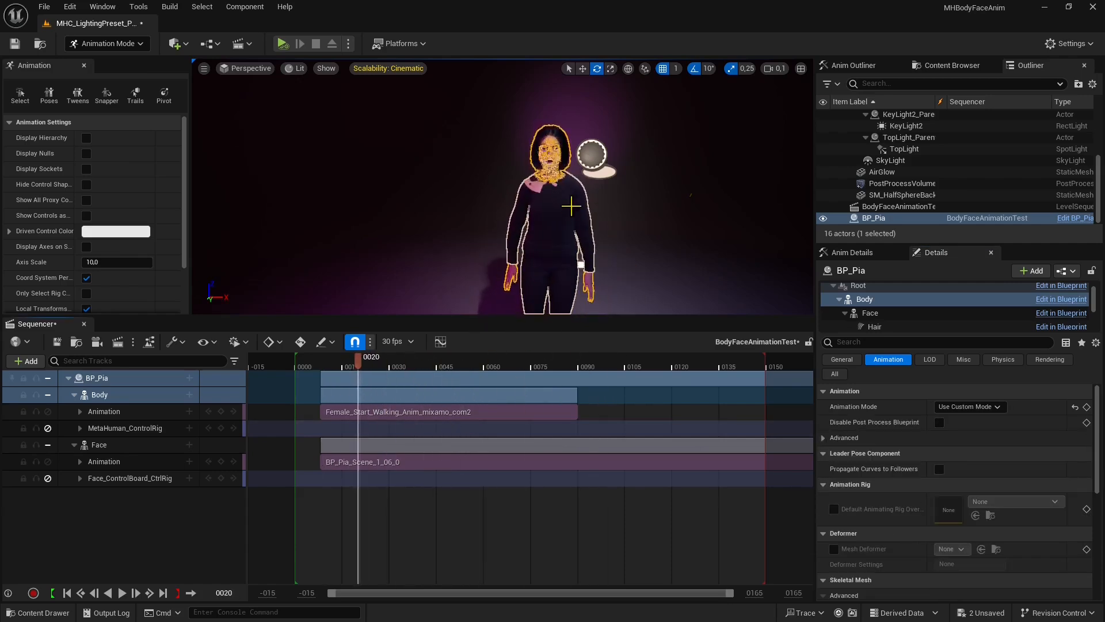
left_click(939, 423)
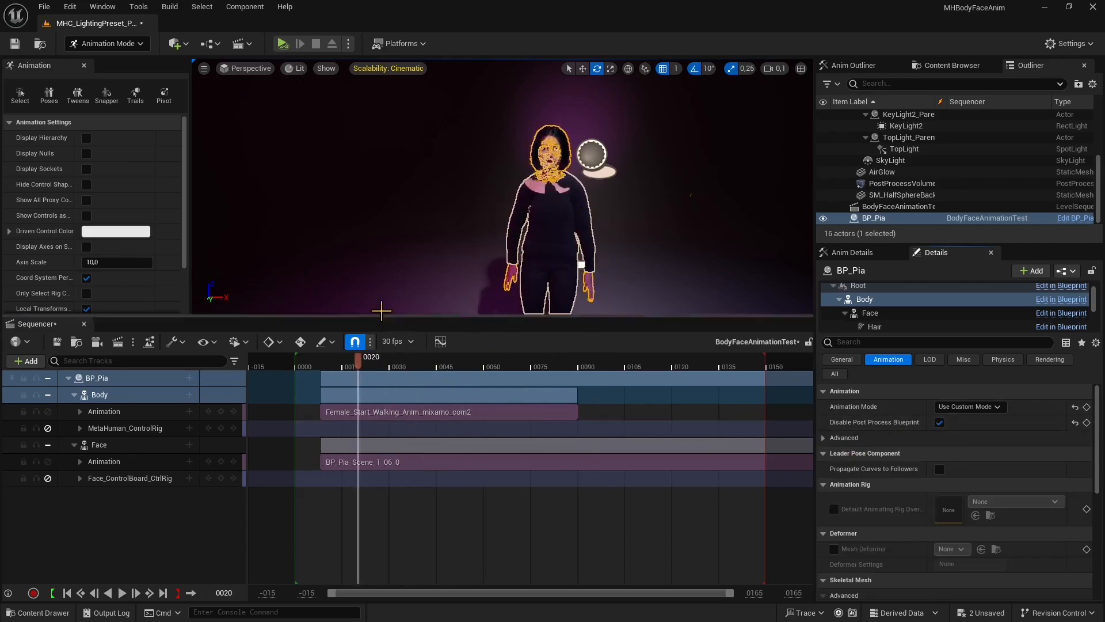
Compare the sequence's playback in the editor with its appearance during simulation, returning the playhead to frame 8 in between
left_click(122, 595)
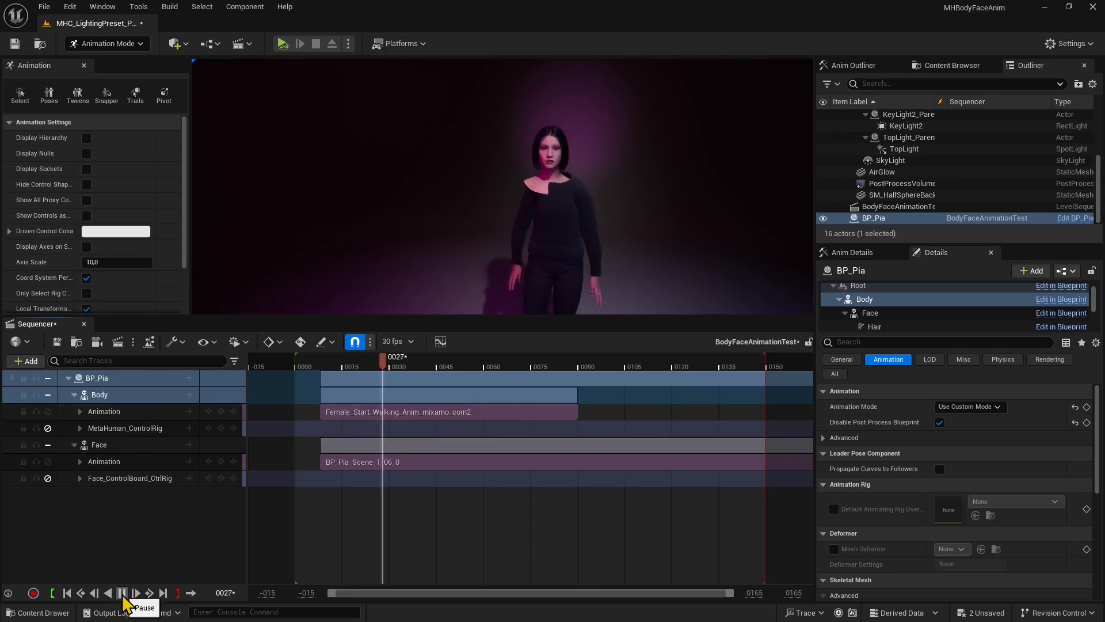
left_click(279, 45)
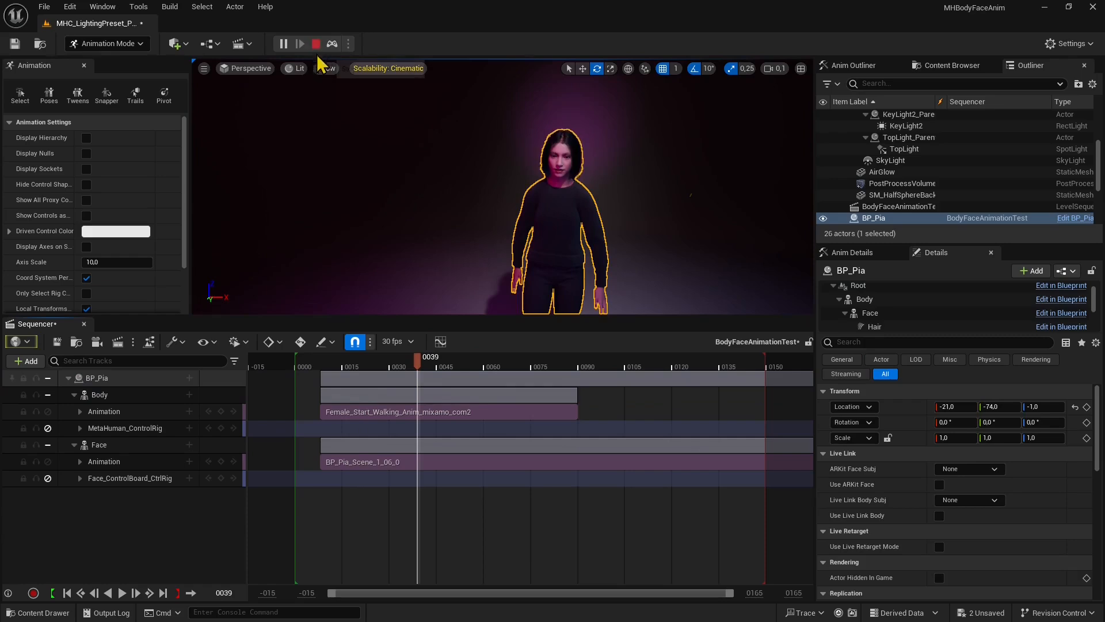
left_click(316, 46)
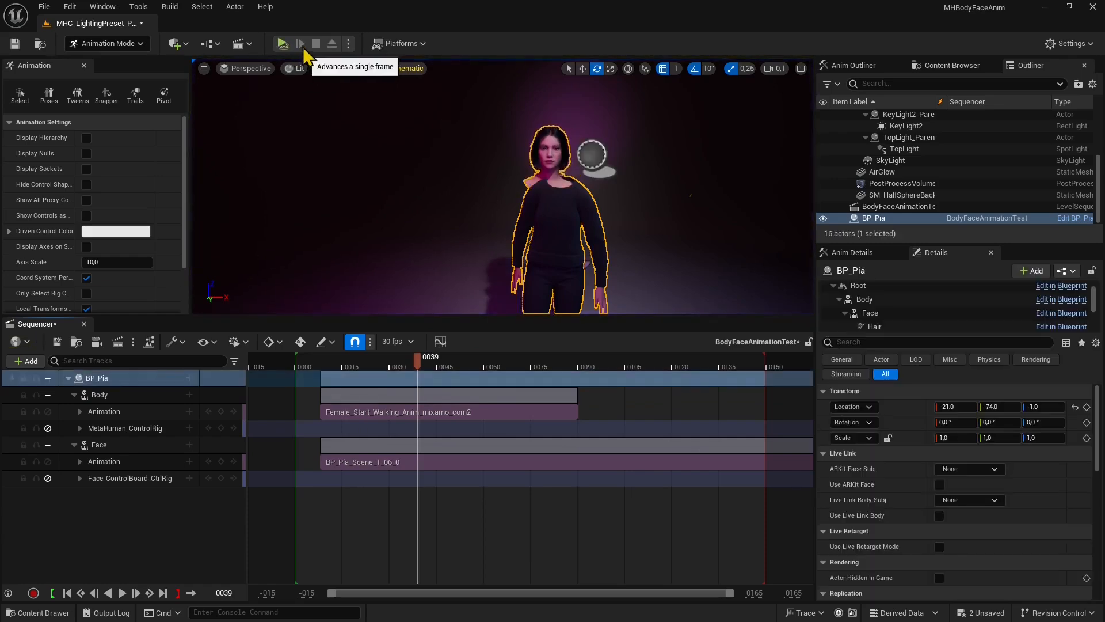
left_click(281, 44)
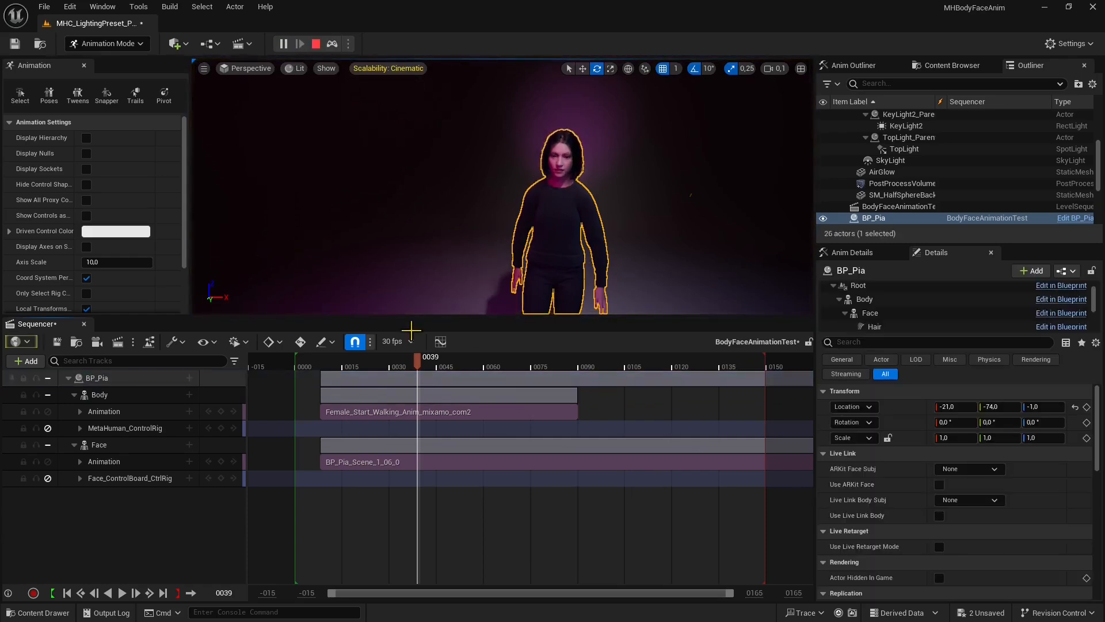
left_click_drag(430, 370, 328, 385)
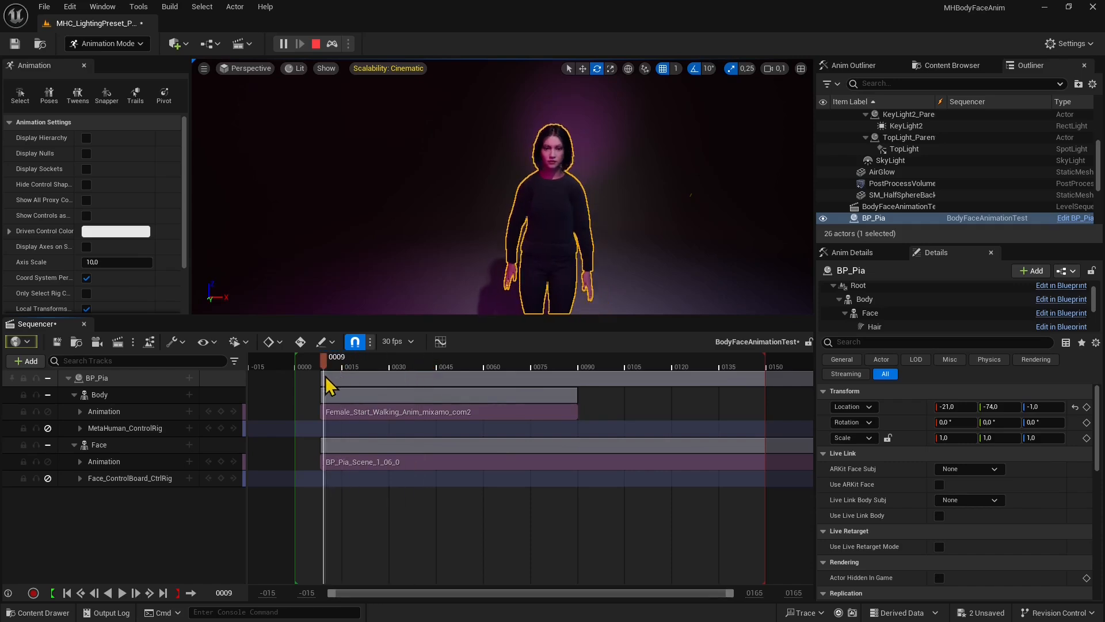
left_click(316, 45)
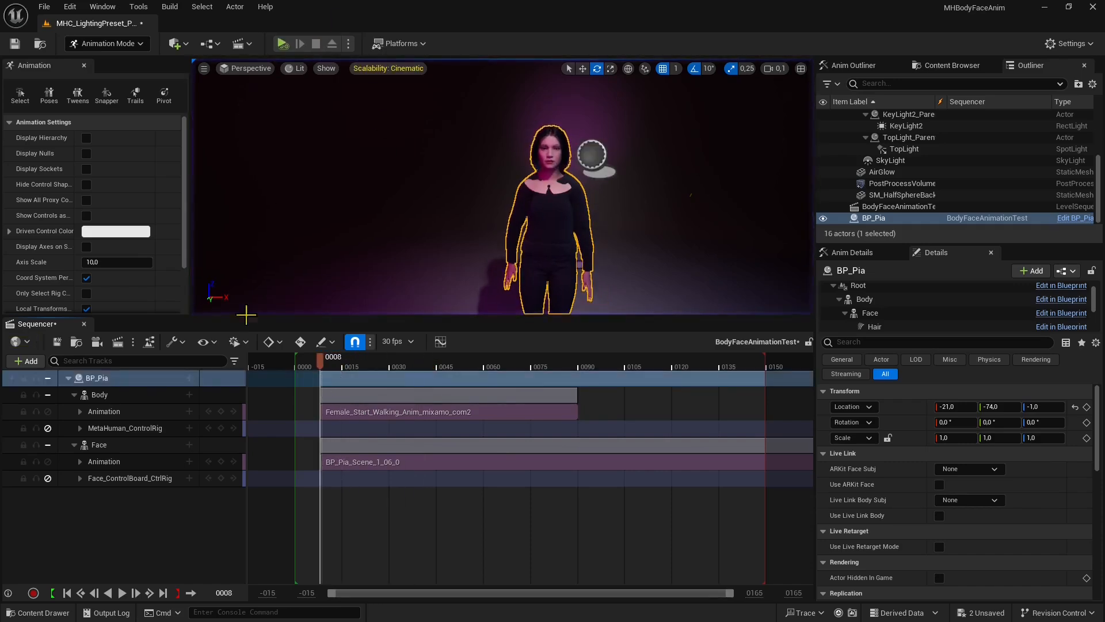
left_click(122, 592)
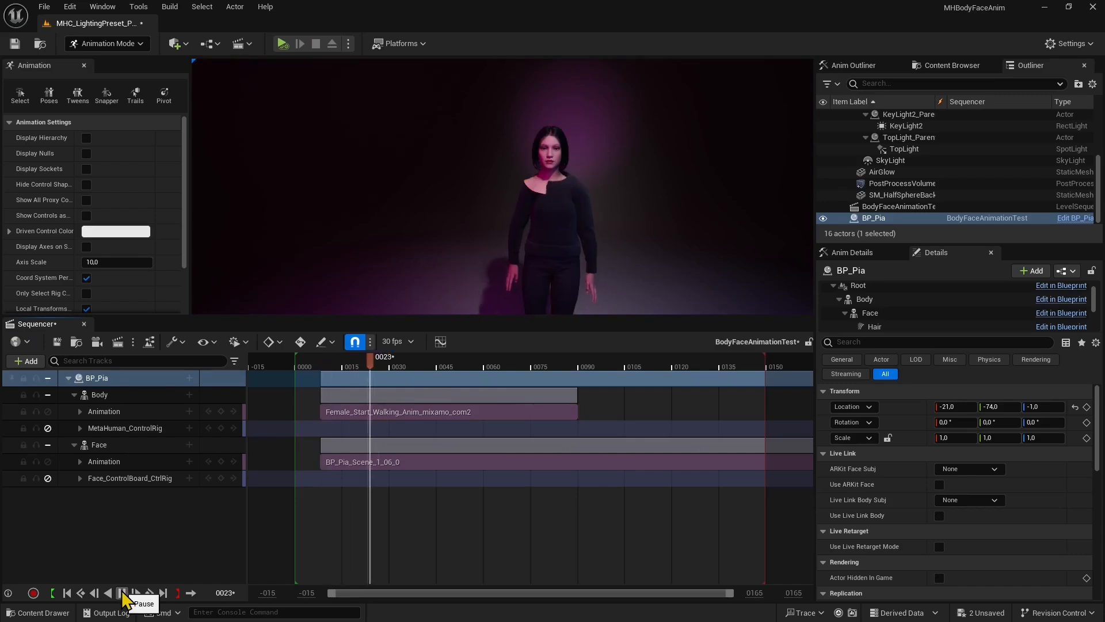
Start the simulation, examine the Body and Face animation settings, and scrub to frame 54
left_click(283, 44)
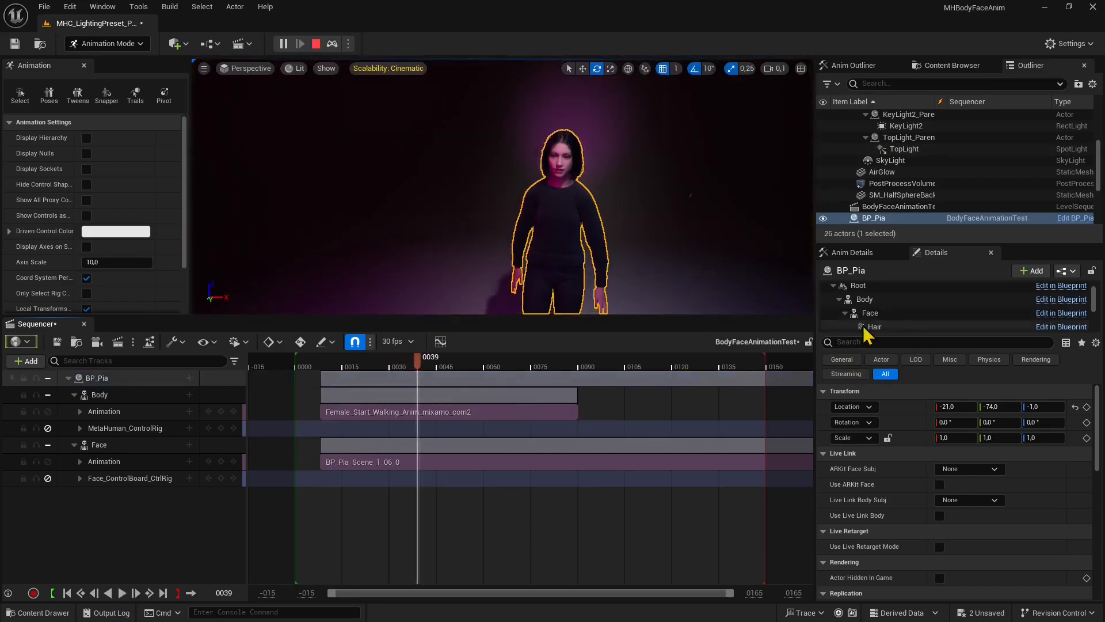
left_click(865, 299)
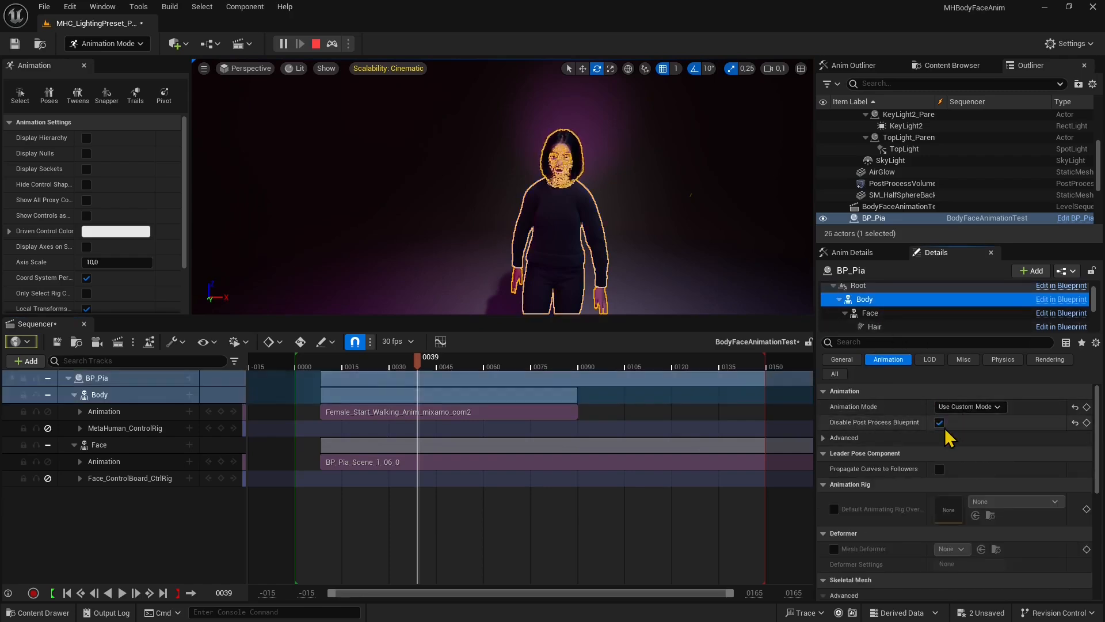
left_click(878, 314)
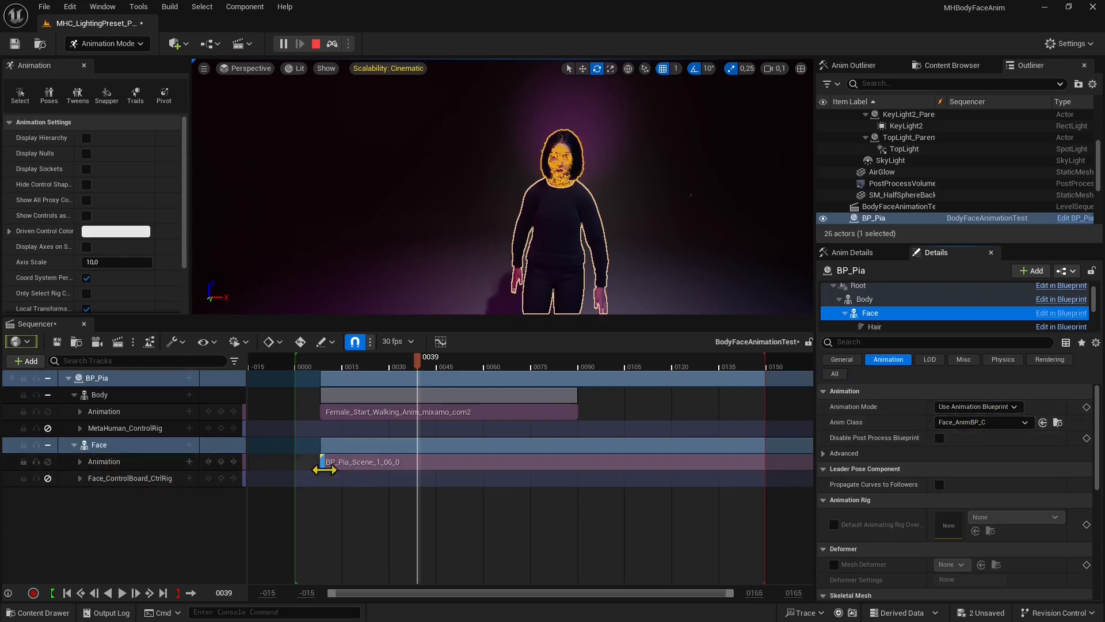
left_click_drag(420, 360, 484, 429)
left_click(523, 414)
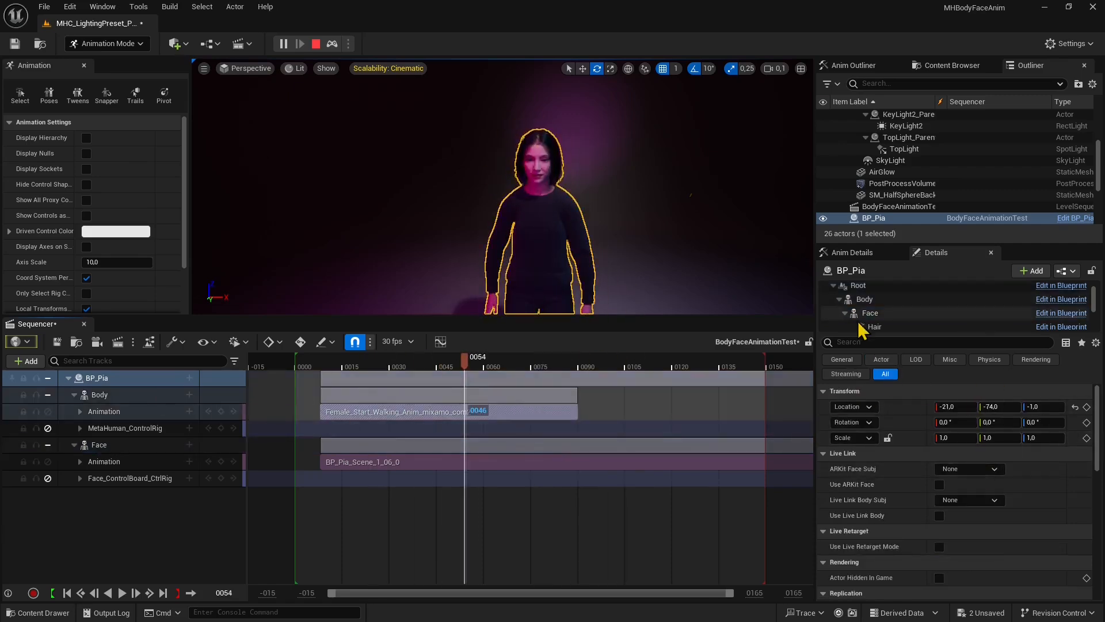
Try enabling Disable Post Process Blueprint on the Face, scrub back to frame 8 and stop the simulation
left_click(870, 312)
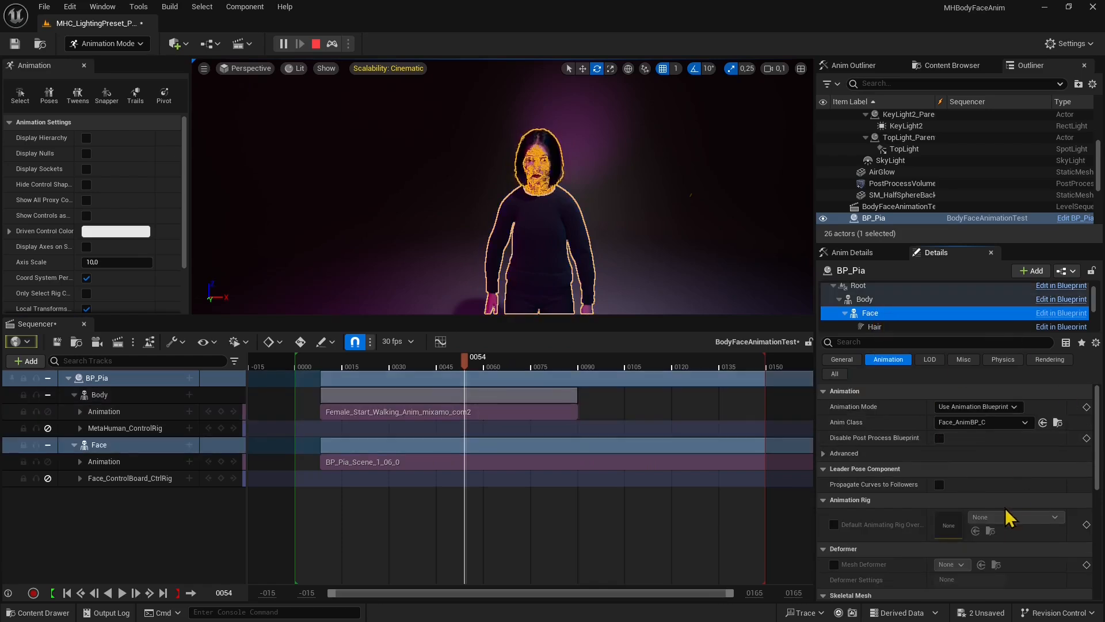
left_click(939, 438)
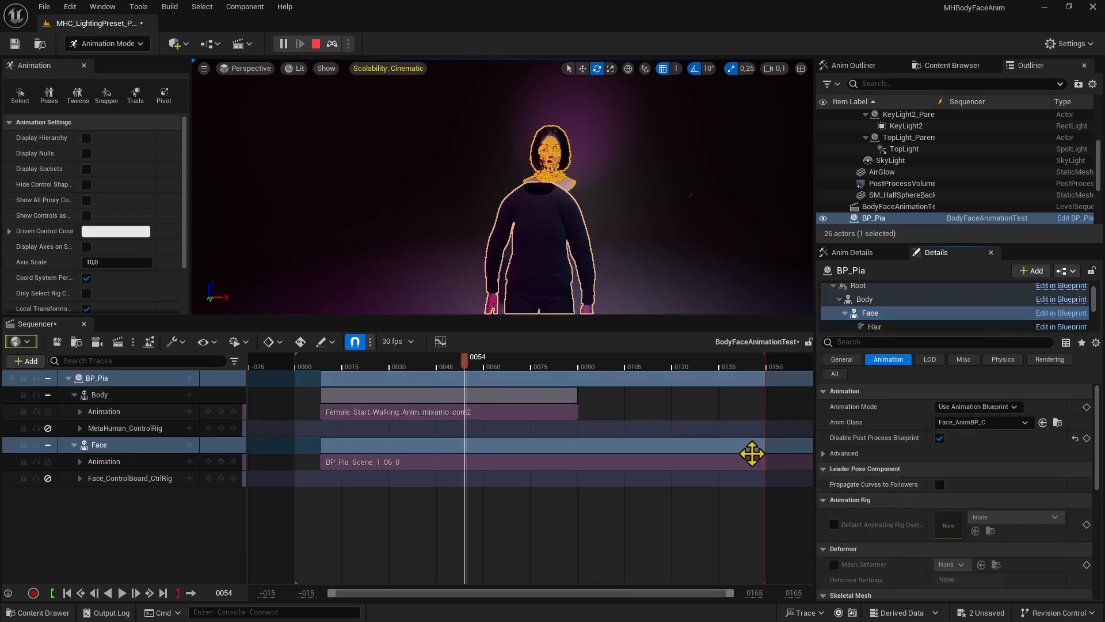
left_click_drag(465, 371, 324, 380)
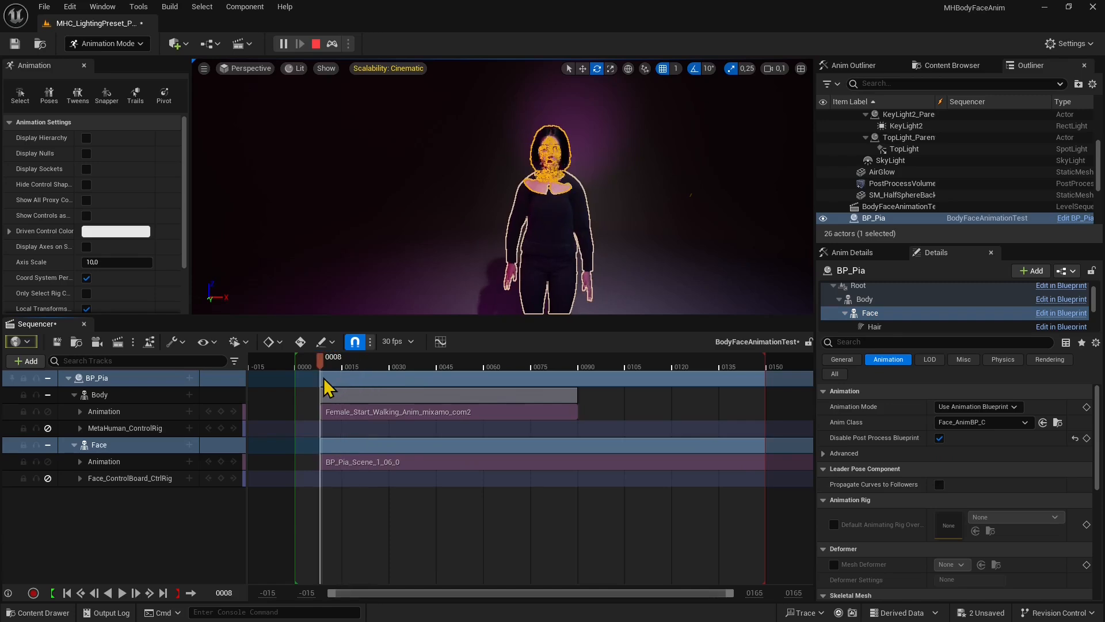
left_click(315, 44)
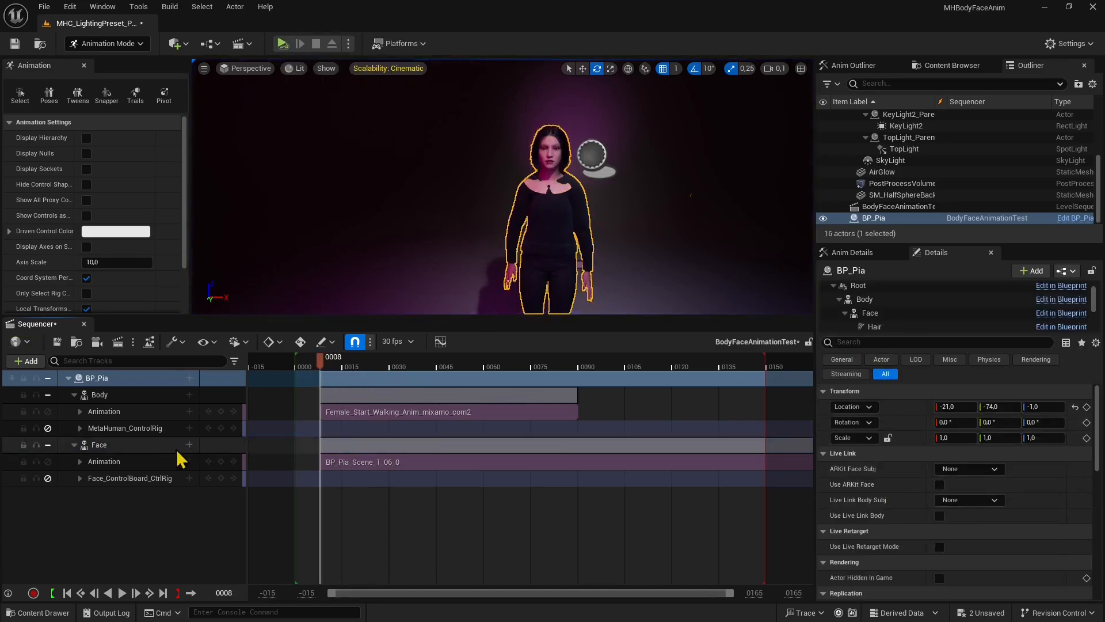
Simulate the level and play the combined body and face animation from frame 8, pausing at frame 101
left_click(282, 45)
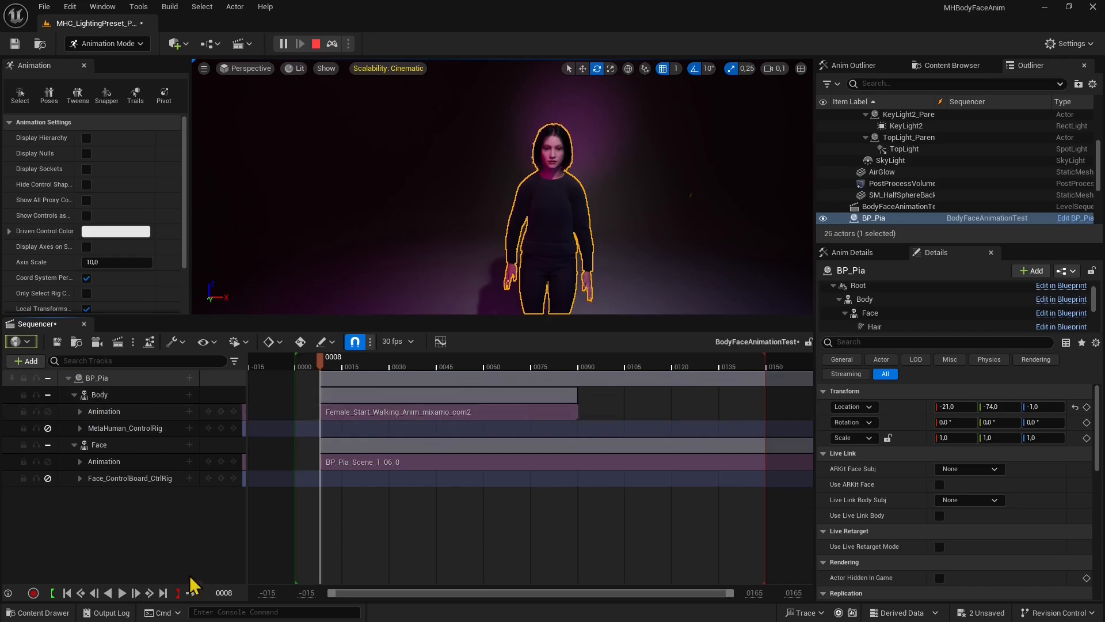
left_click(121, 594)
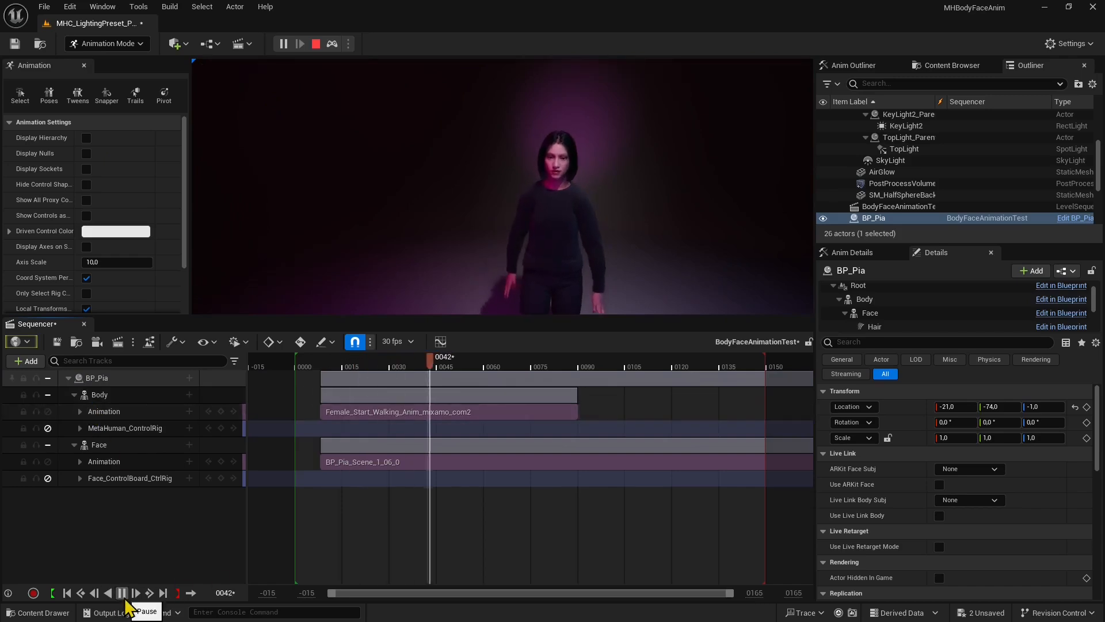
left_click(121, 593)
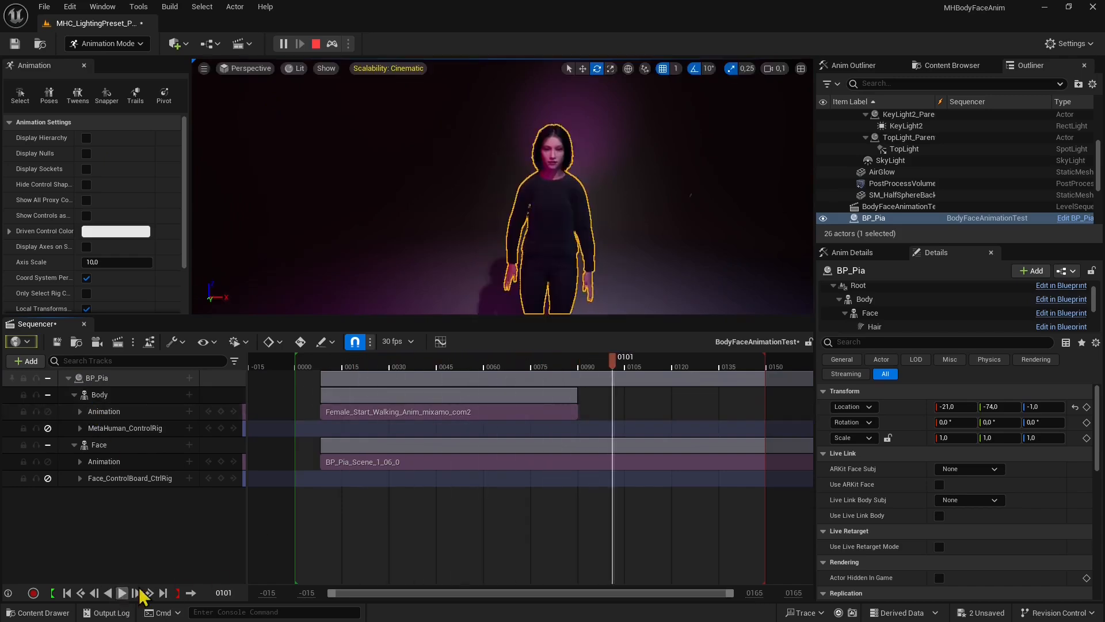
Add the Angry_Anim_mixamo_com1 animation to the Body at frame 90, directly after the walking section
left_click_drag(611, 380, 582, 380)
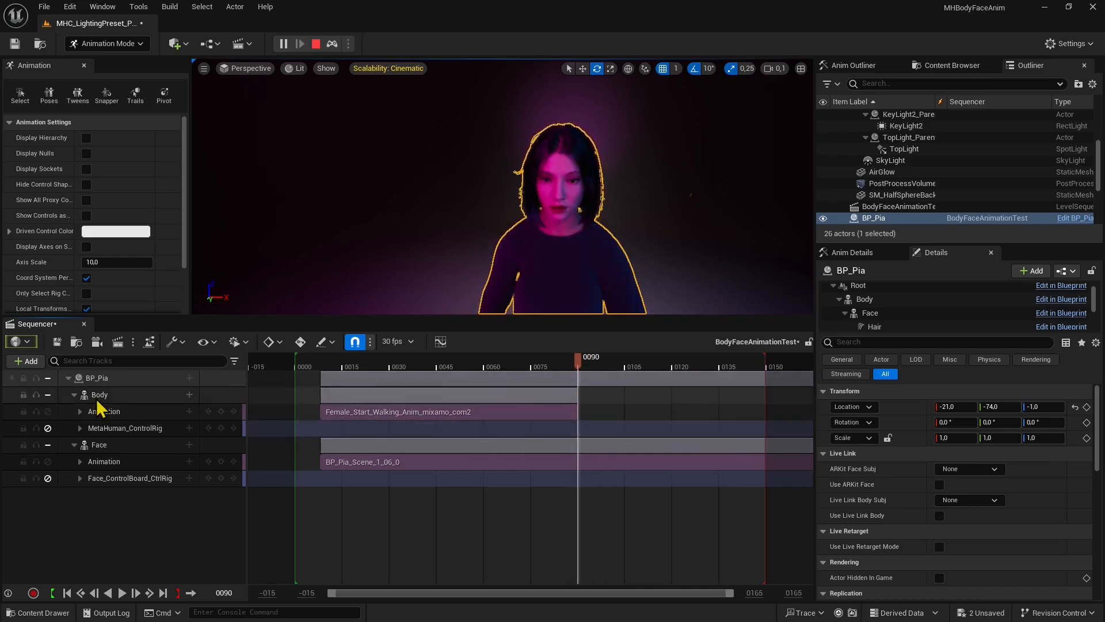
left_click(190, 411)
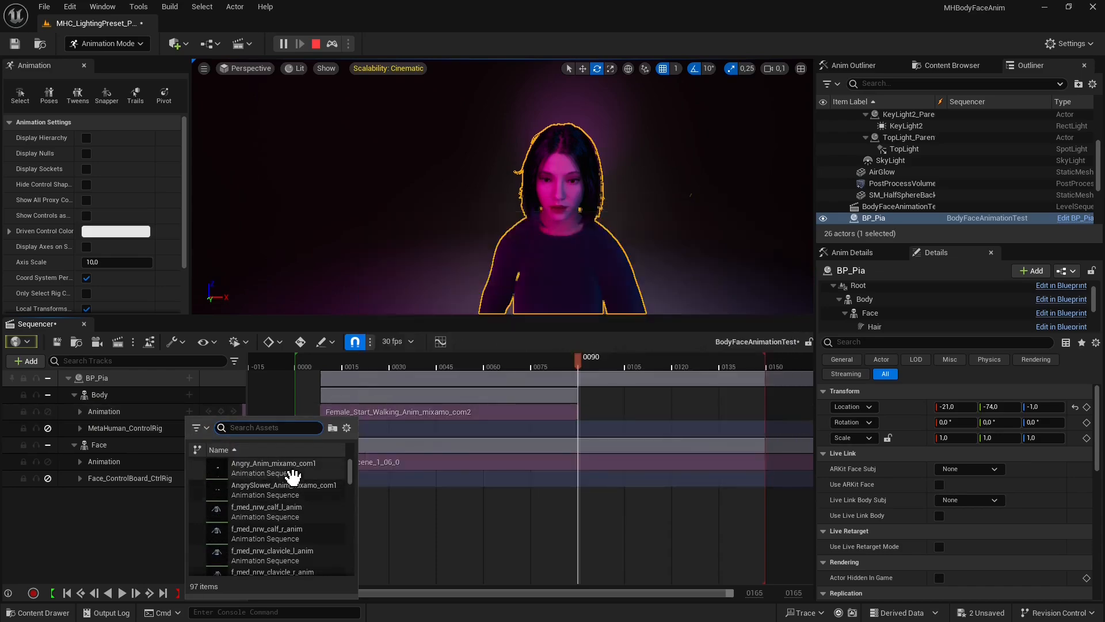
left_click(262, 467)
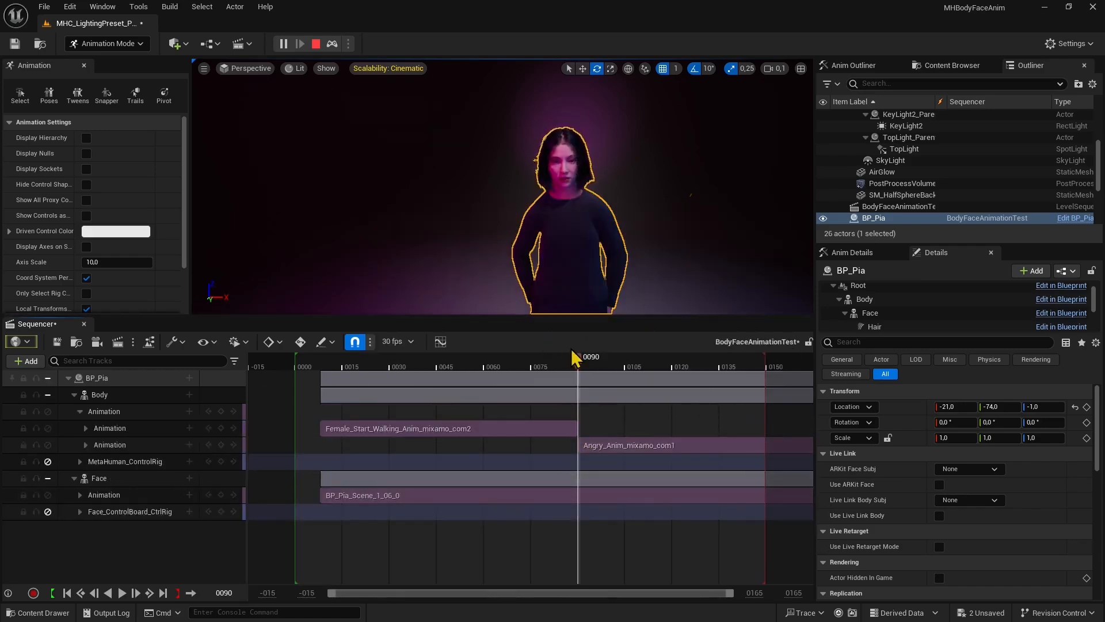
Play the walking and angry body animations together with the face animation, starting from frame 25
left_click_drag(576, 358, 364, 397)
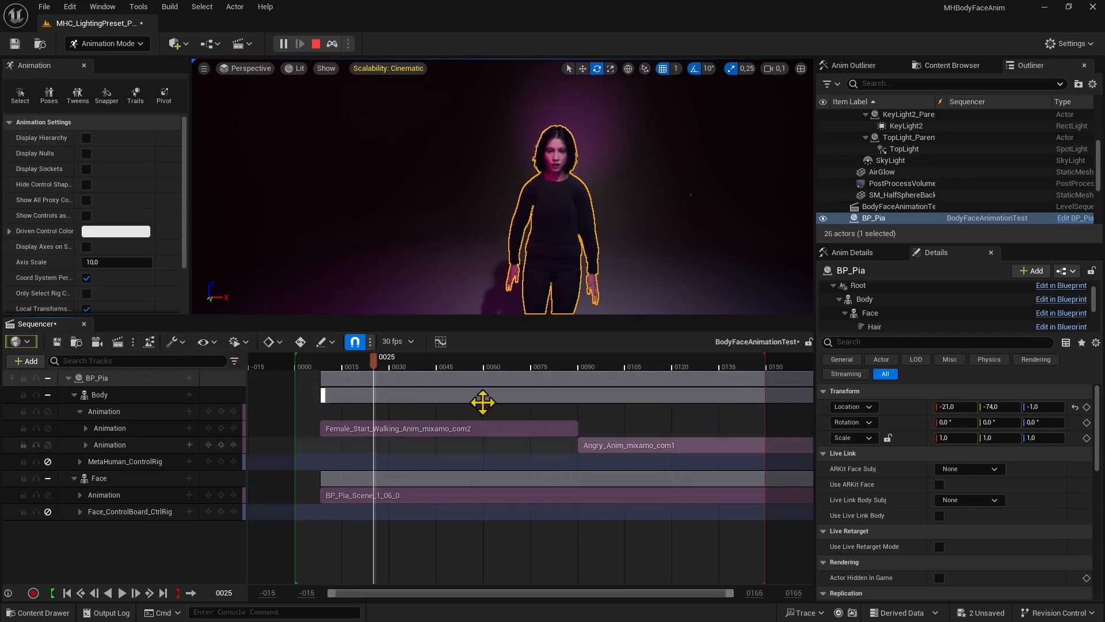
left_click(121, 593)
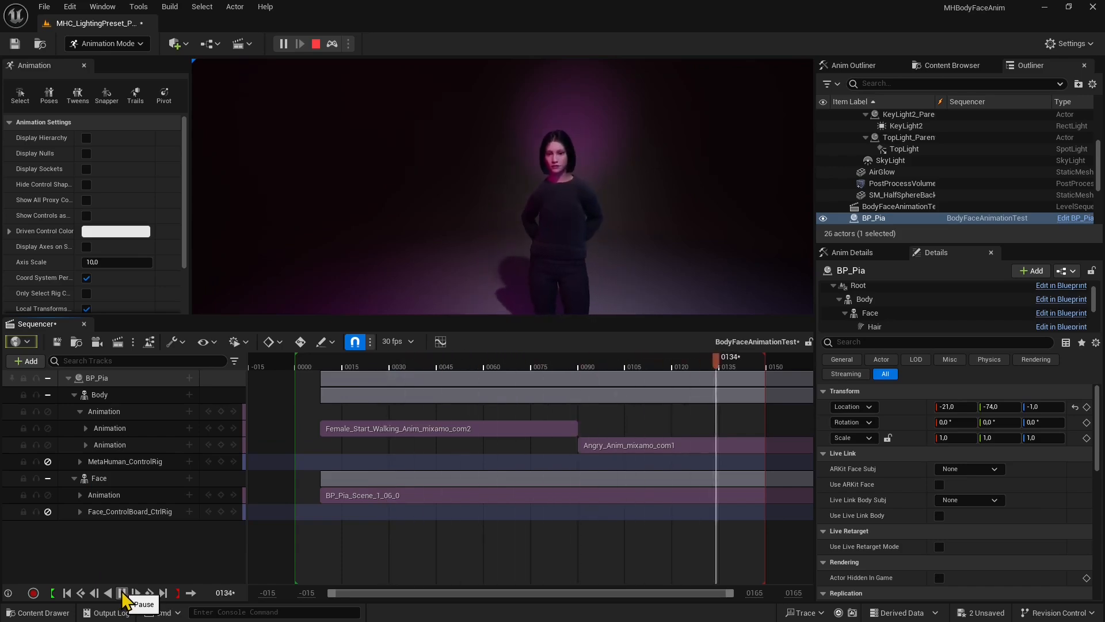
left_click(122, 593)
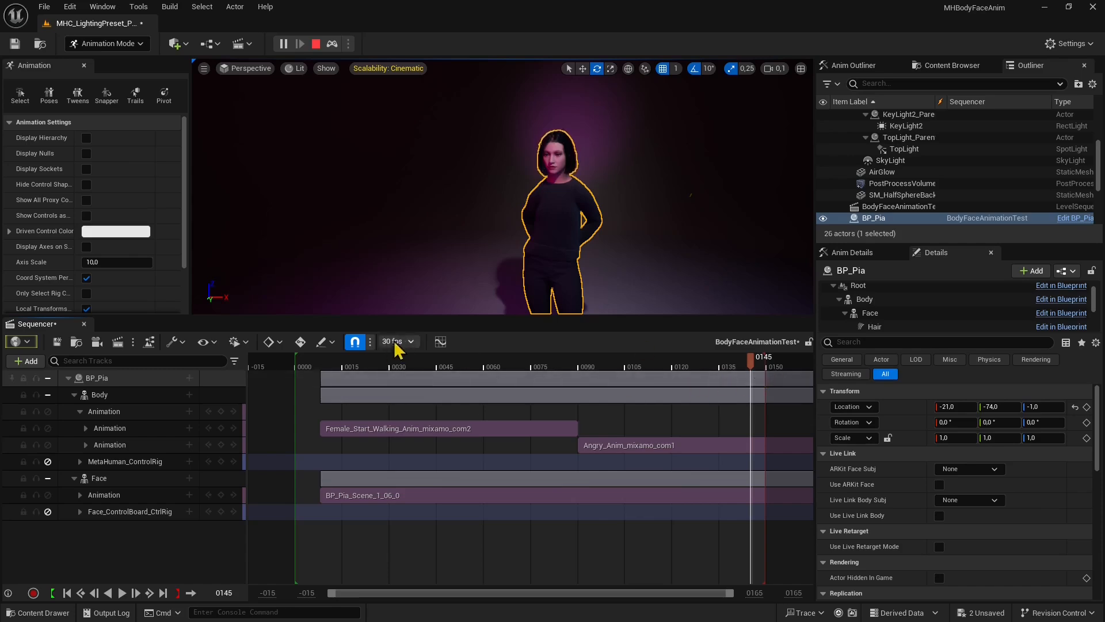
Select the walking section in the Body track, scrub to frame 143 and inspect Pia's angry pose up close
left_click(631, 448)
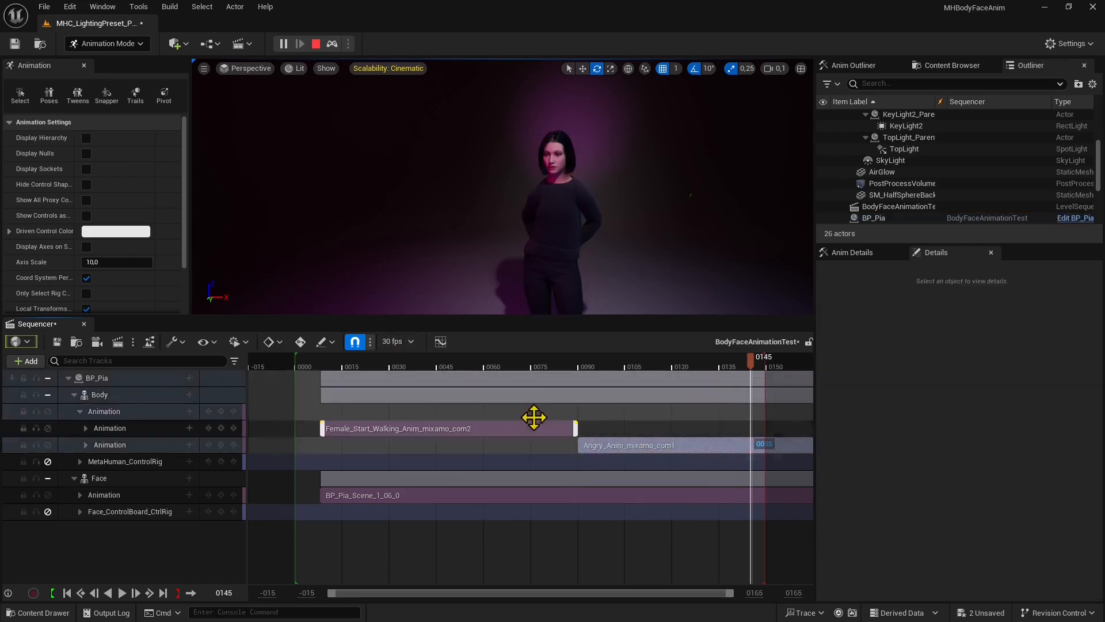
left_click(500, 427)
left_click_drag(556, 365, 751, 429)
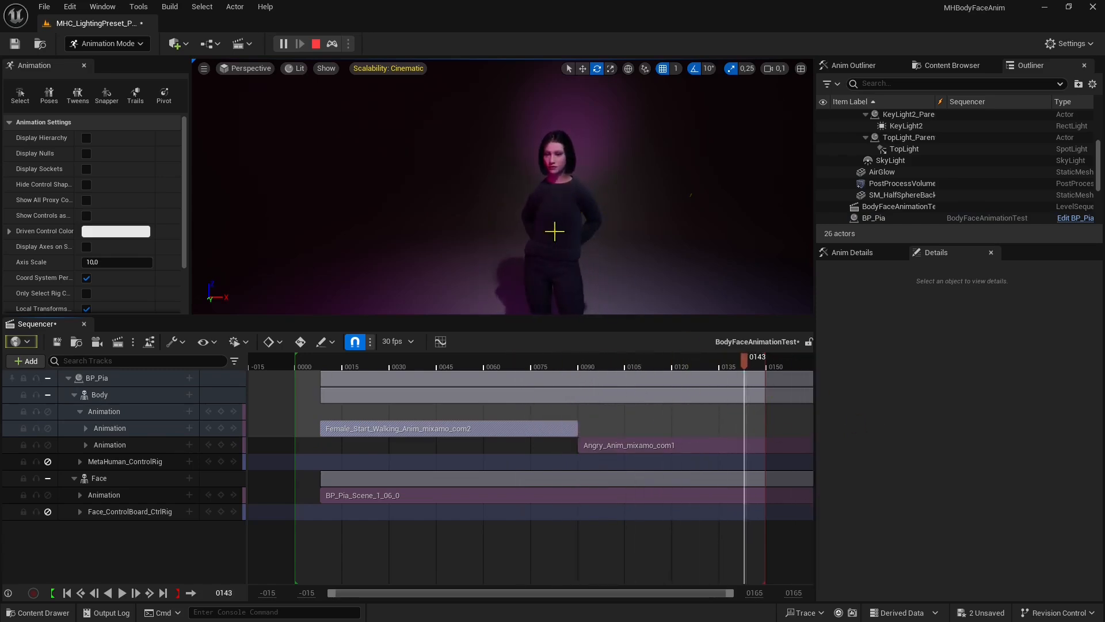
key("w")
right_click_drag(554, 232, 585, 212)
key("a")
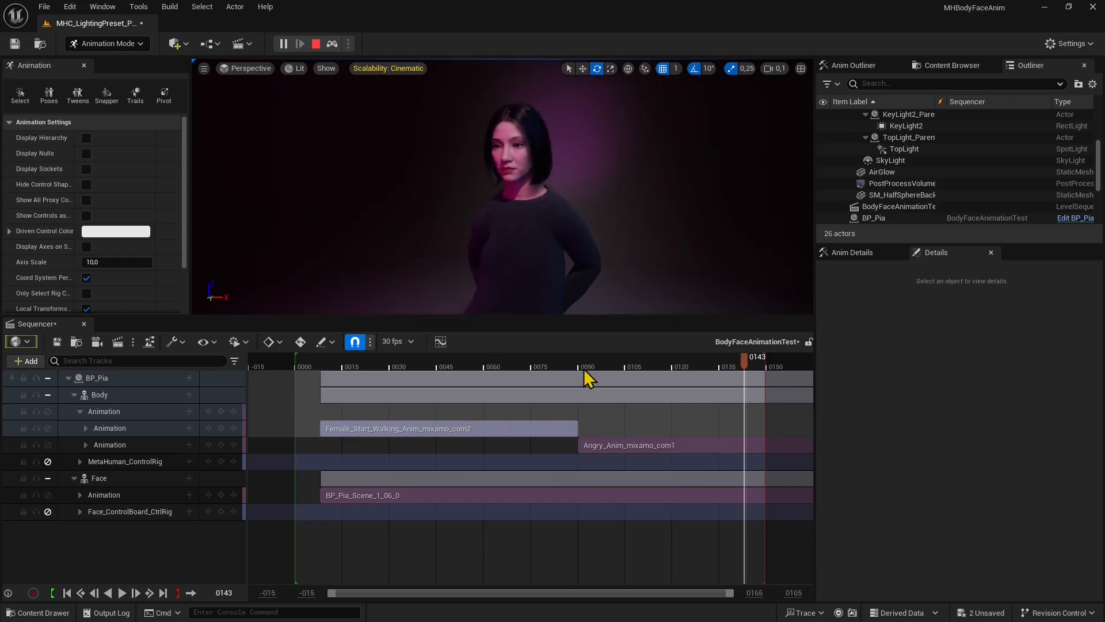
Scrub back to frame 69 and inspect Pia's head and body from the side during the walk
left_click_drag(584, 371, 513, 395)
right_click_drag(515, 231, 535, 221)
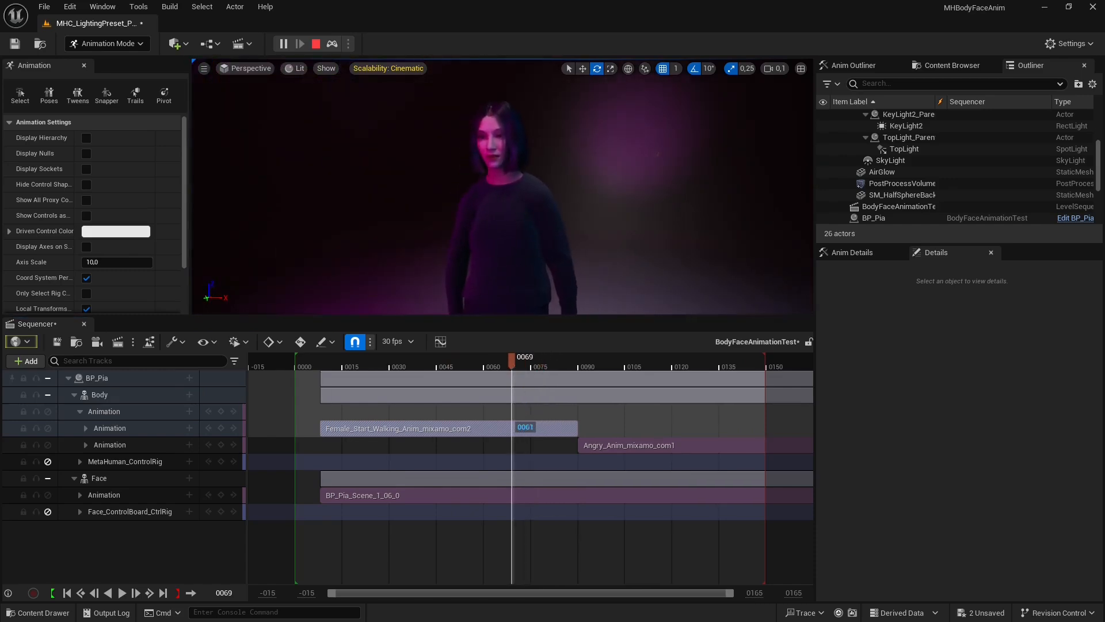
right_click_drag(365, 173, 374, 174)
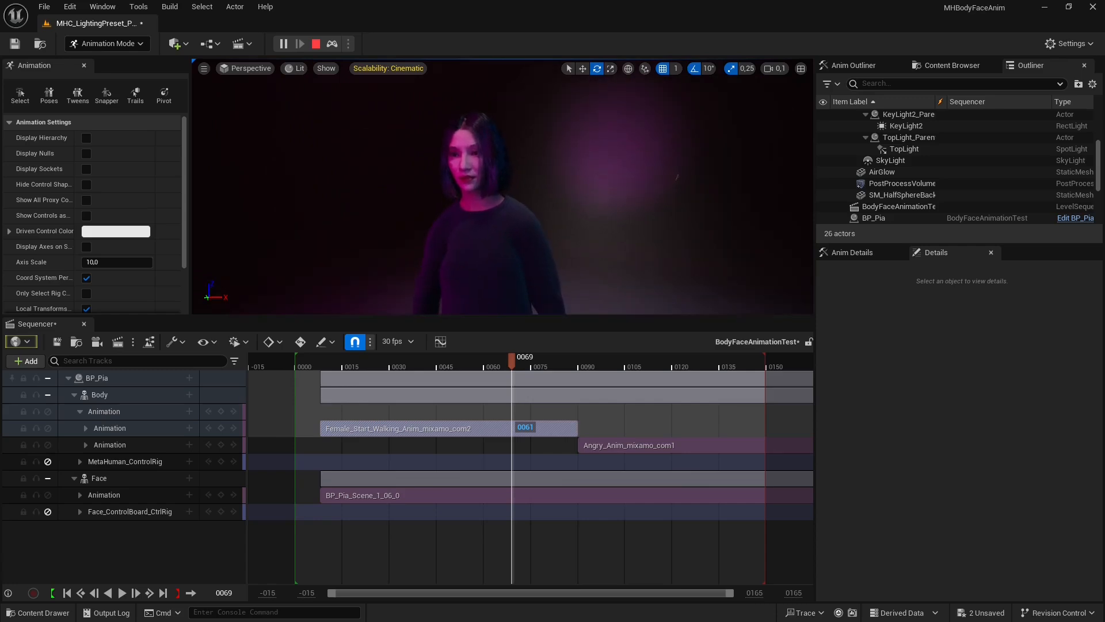
Scrub to frame 47, view Pia's face up close, and scrub through the walk to frame 52
left_click_drag(508, 365, 446, 399)
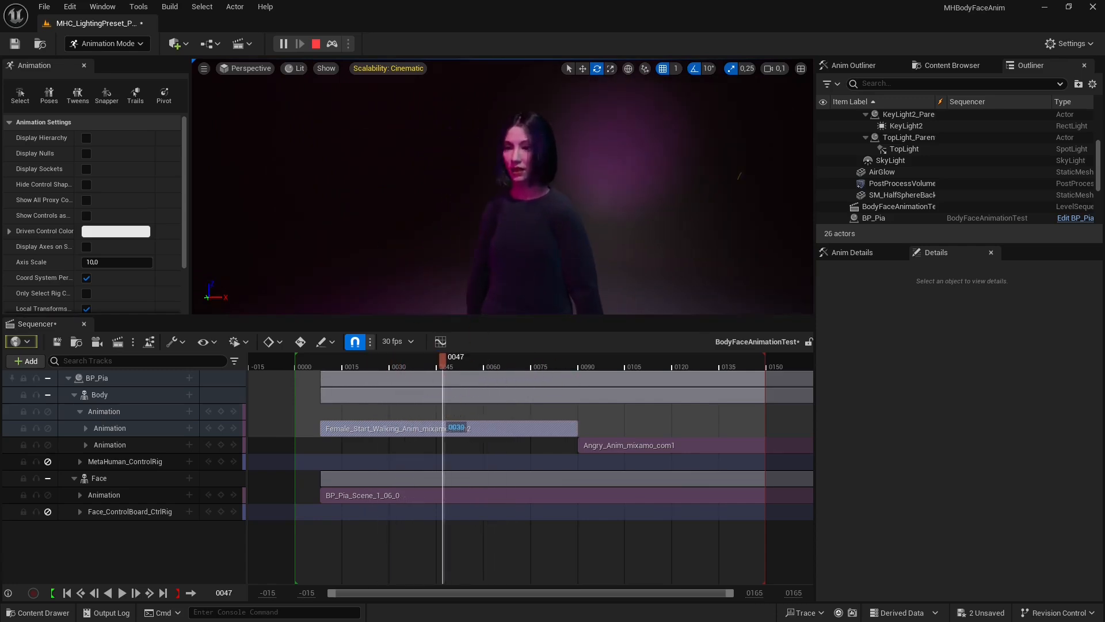
right_click_drag(502, 190, 509, 182)
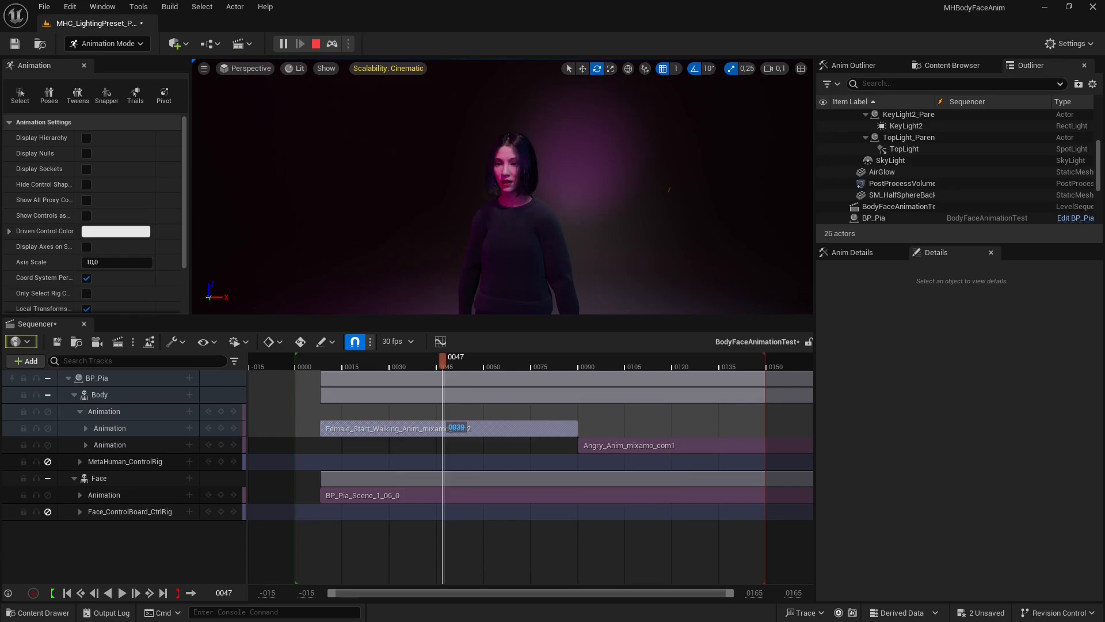
right_click_drag(509, 182, 513, 179)
mouse_move(498, 231)
right_mouse_down()
mouse_move(489, 229)
mouse_move(511, 229)
right_mouse_up()
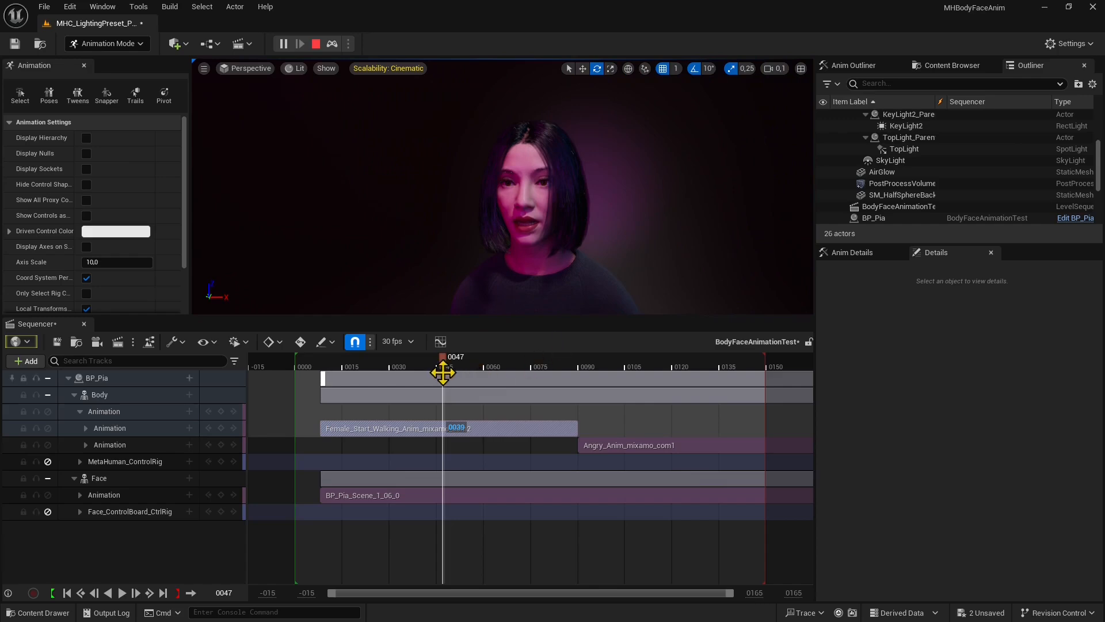
left_click_drag(448, 364, 358, 374)
left_click_drag(434, 388, 459, 392)
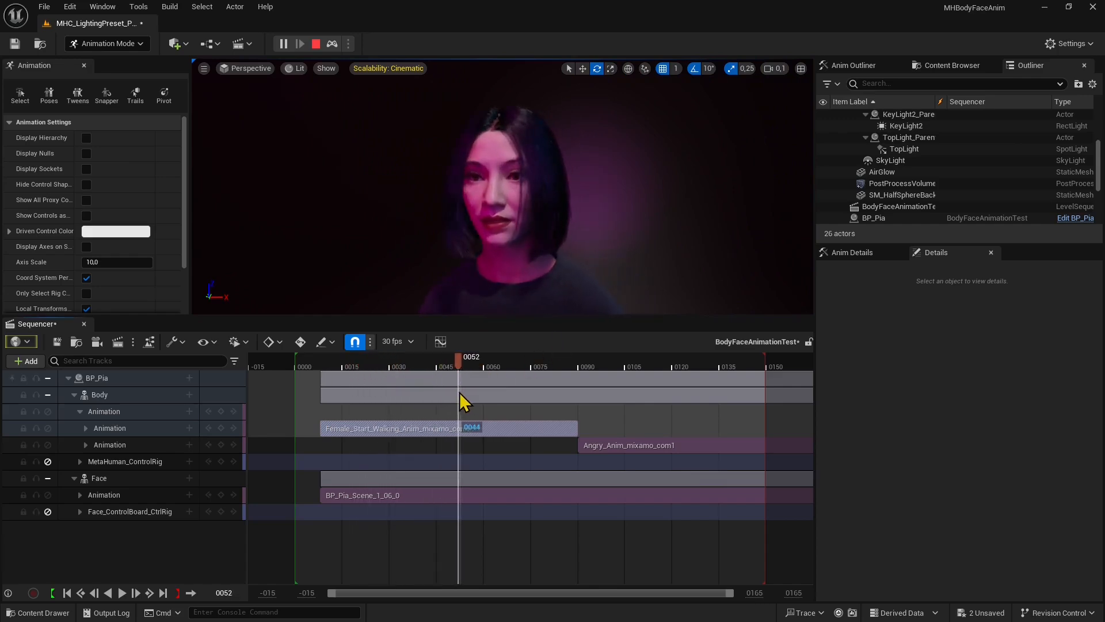